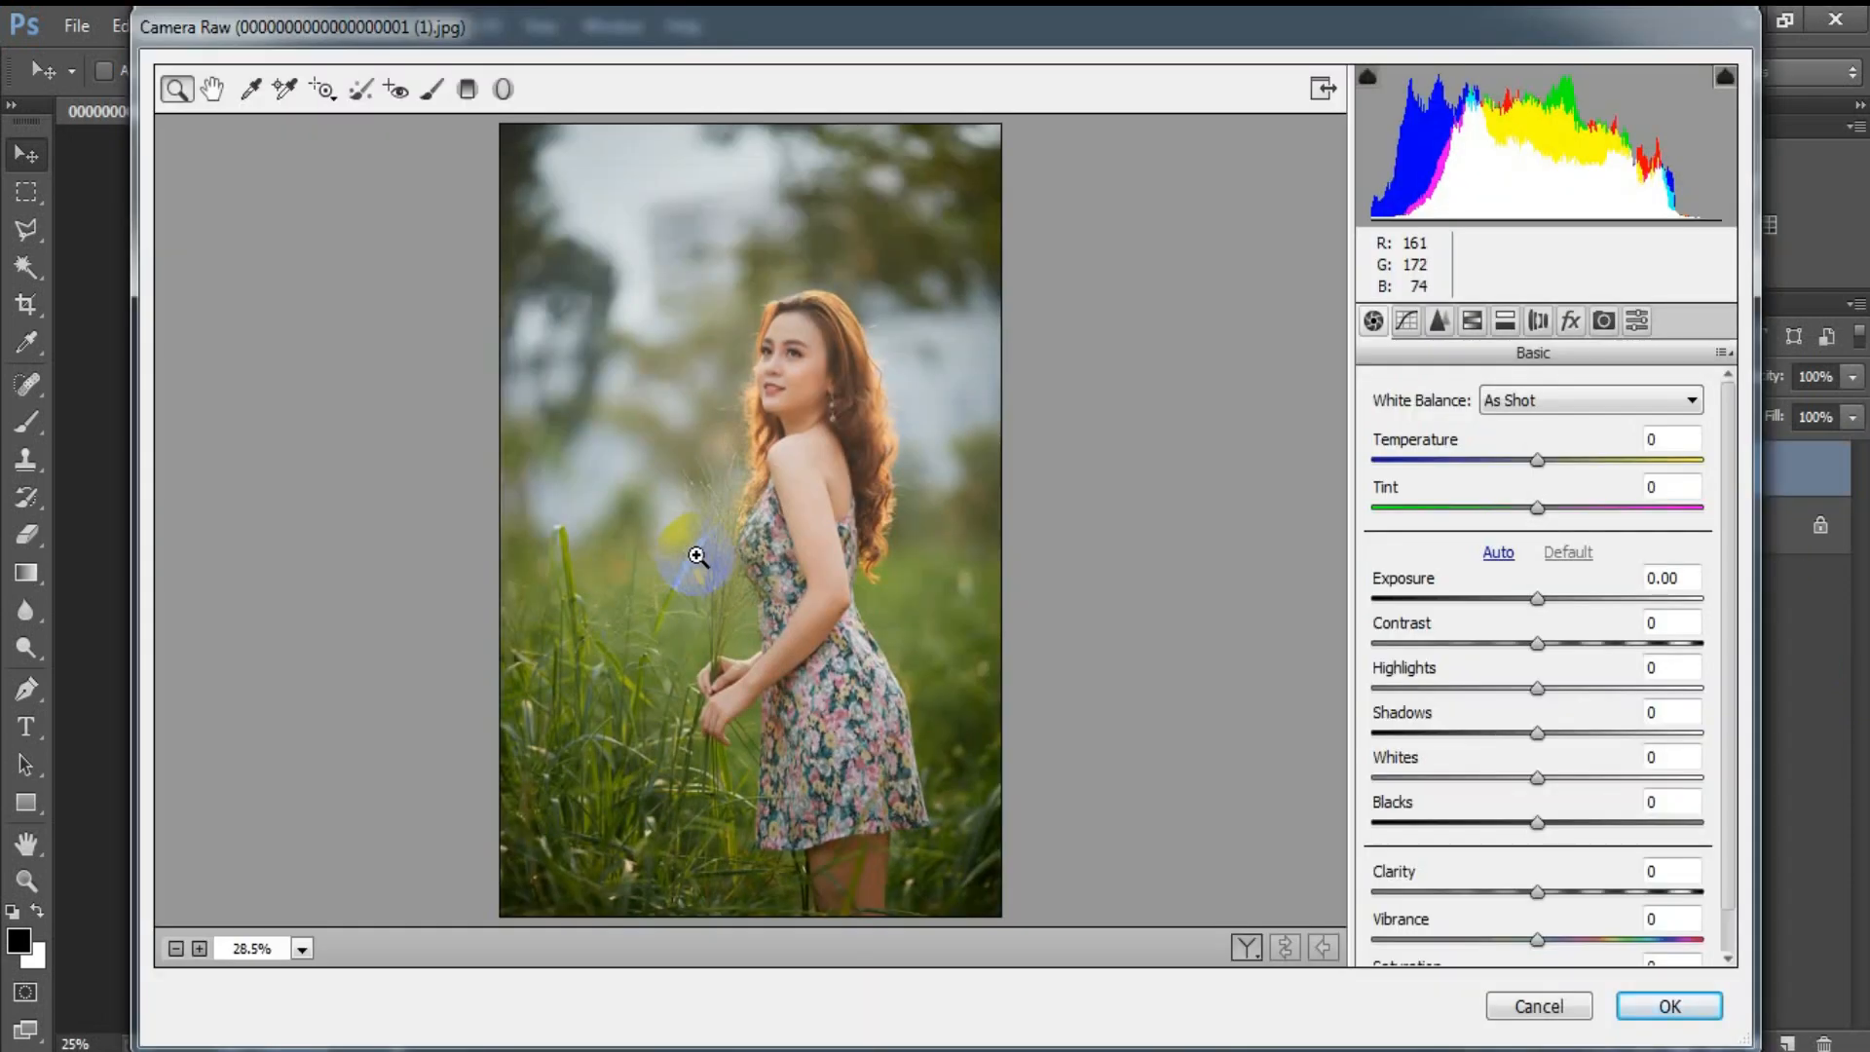
# Step: Set the photo's Highlights to -79 and Whites to +42 in the basic adjustments
pyautogui.click(1539, 692)
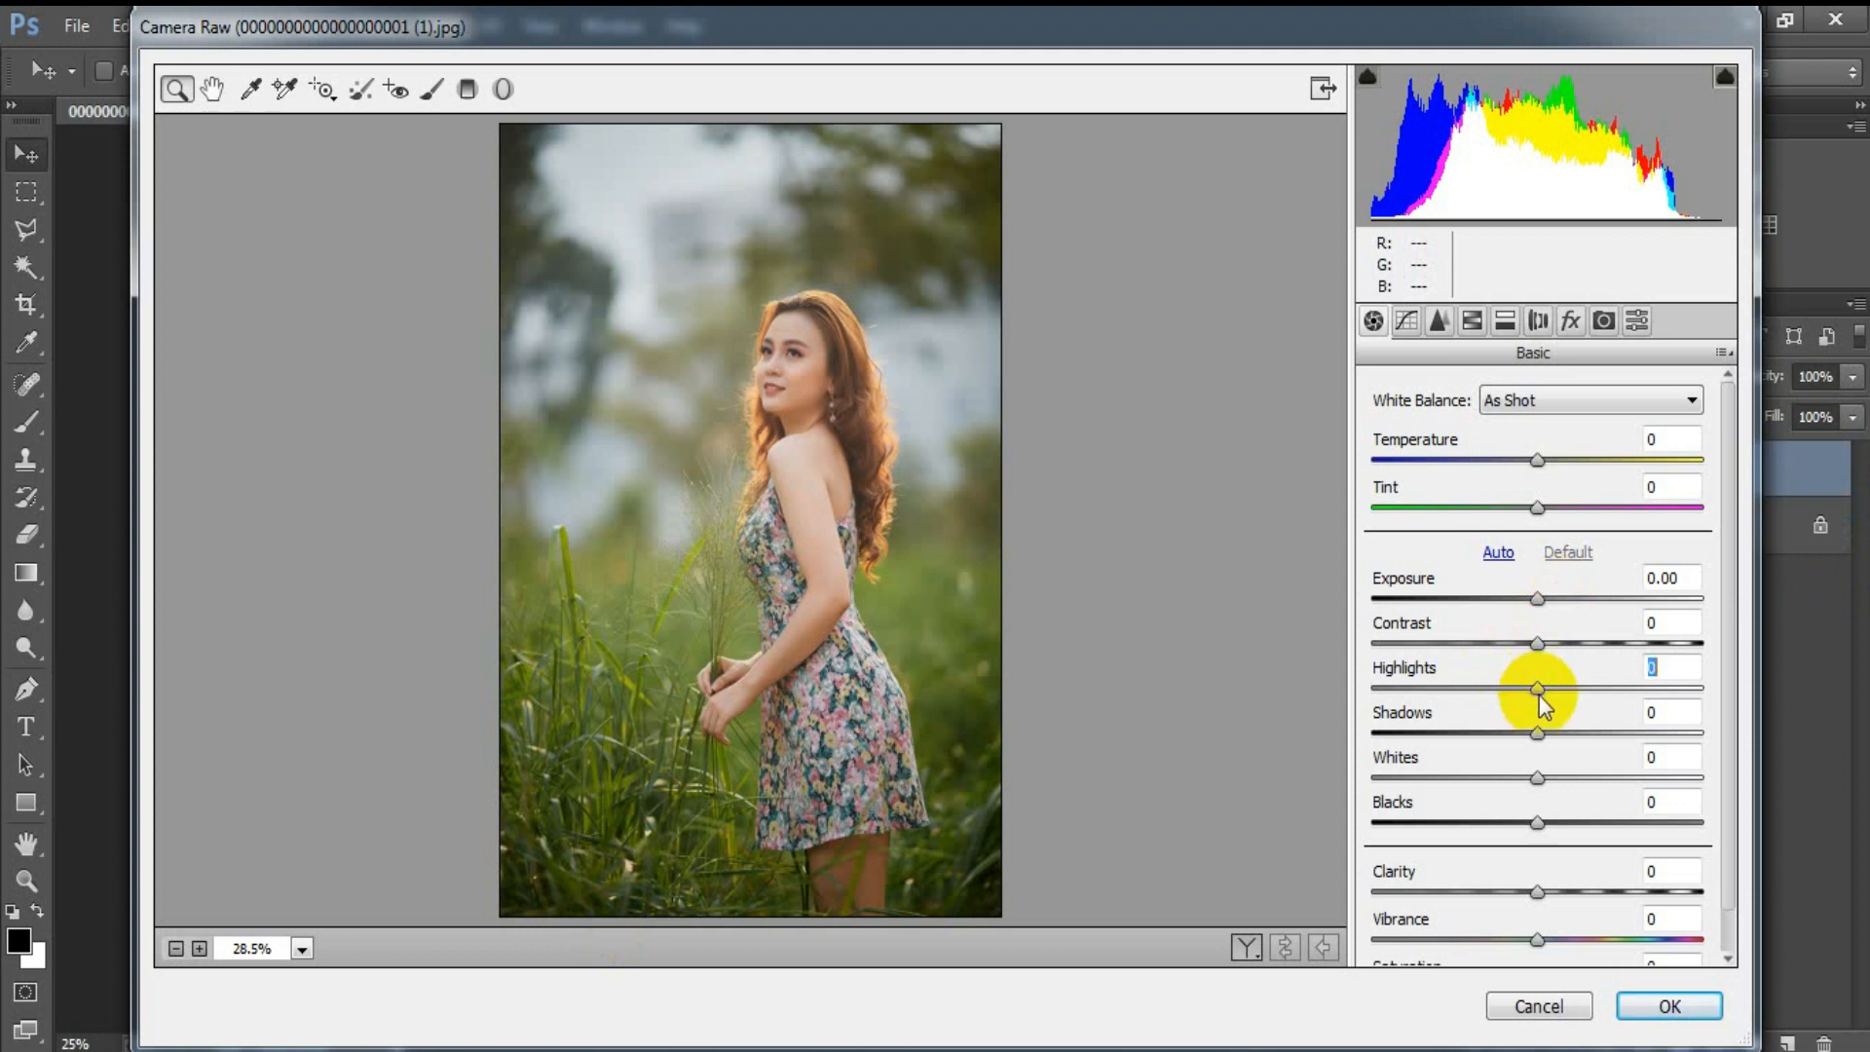
pyautogui.moveTo(1517, 689); pyautogui.dragTo(1408, 688)
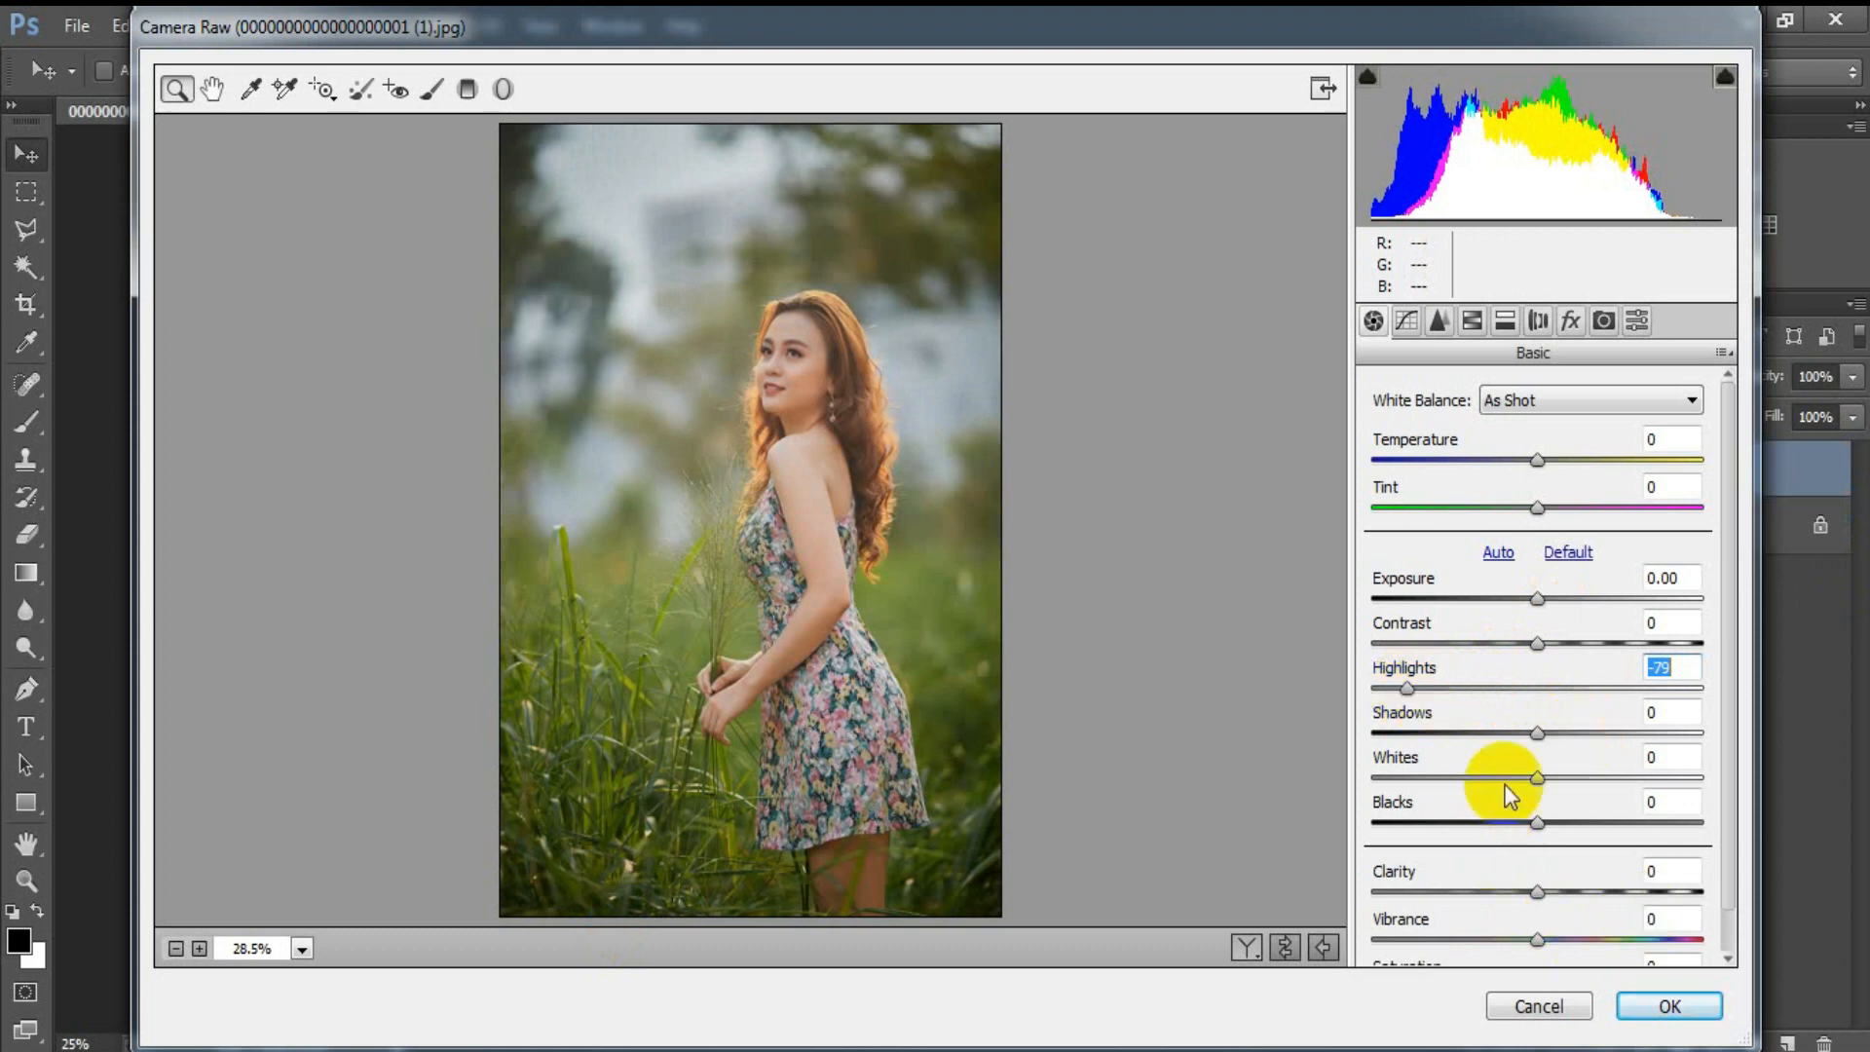
pyautogui.click(1538, 778)
pyautogui.moveTo(1540, 779); pyautogui.dragTo(1605, 785)
pyautogui.click(1692, 759)
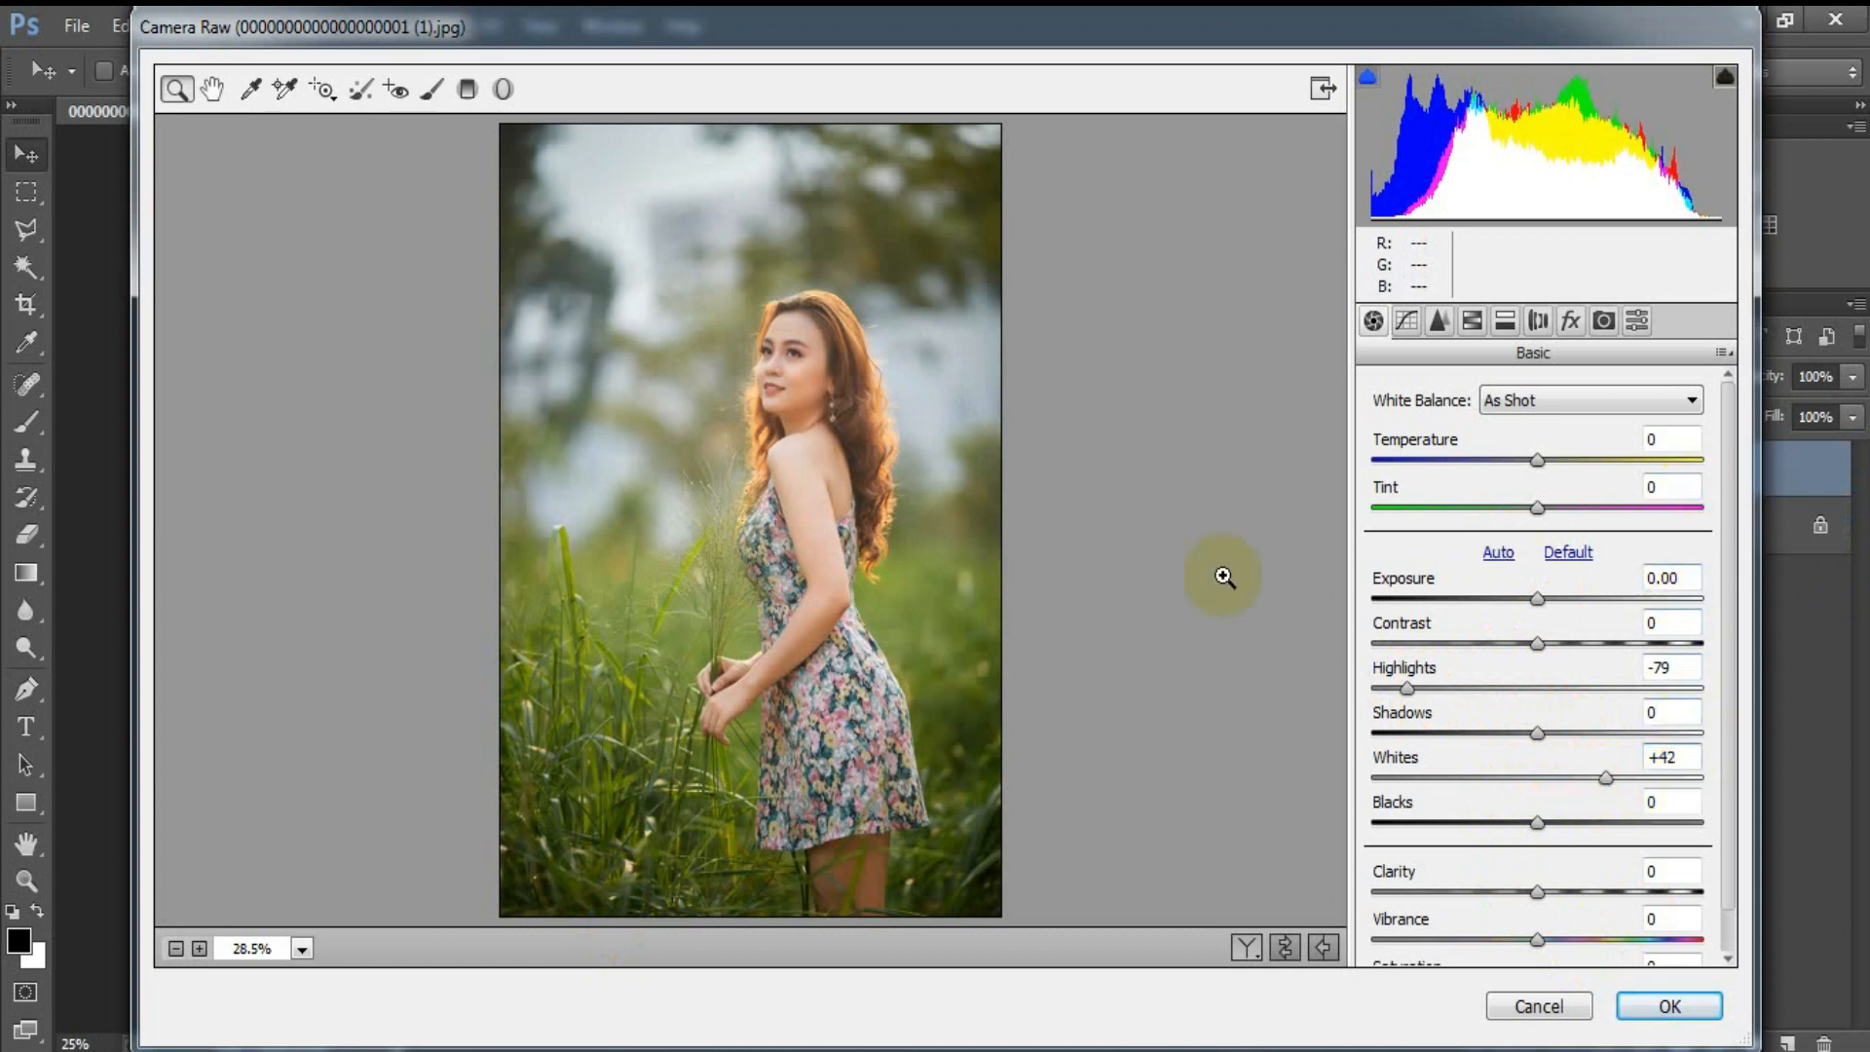
# Step: Shape the RGB point tone curve with input/output points 0/19, 102/104 and 170/185, plus a low shadow point near the black end
pyautogui.click(1406, 321)
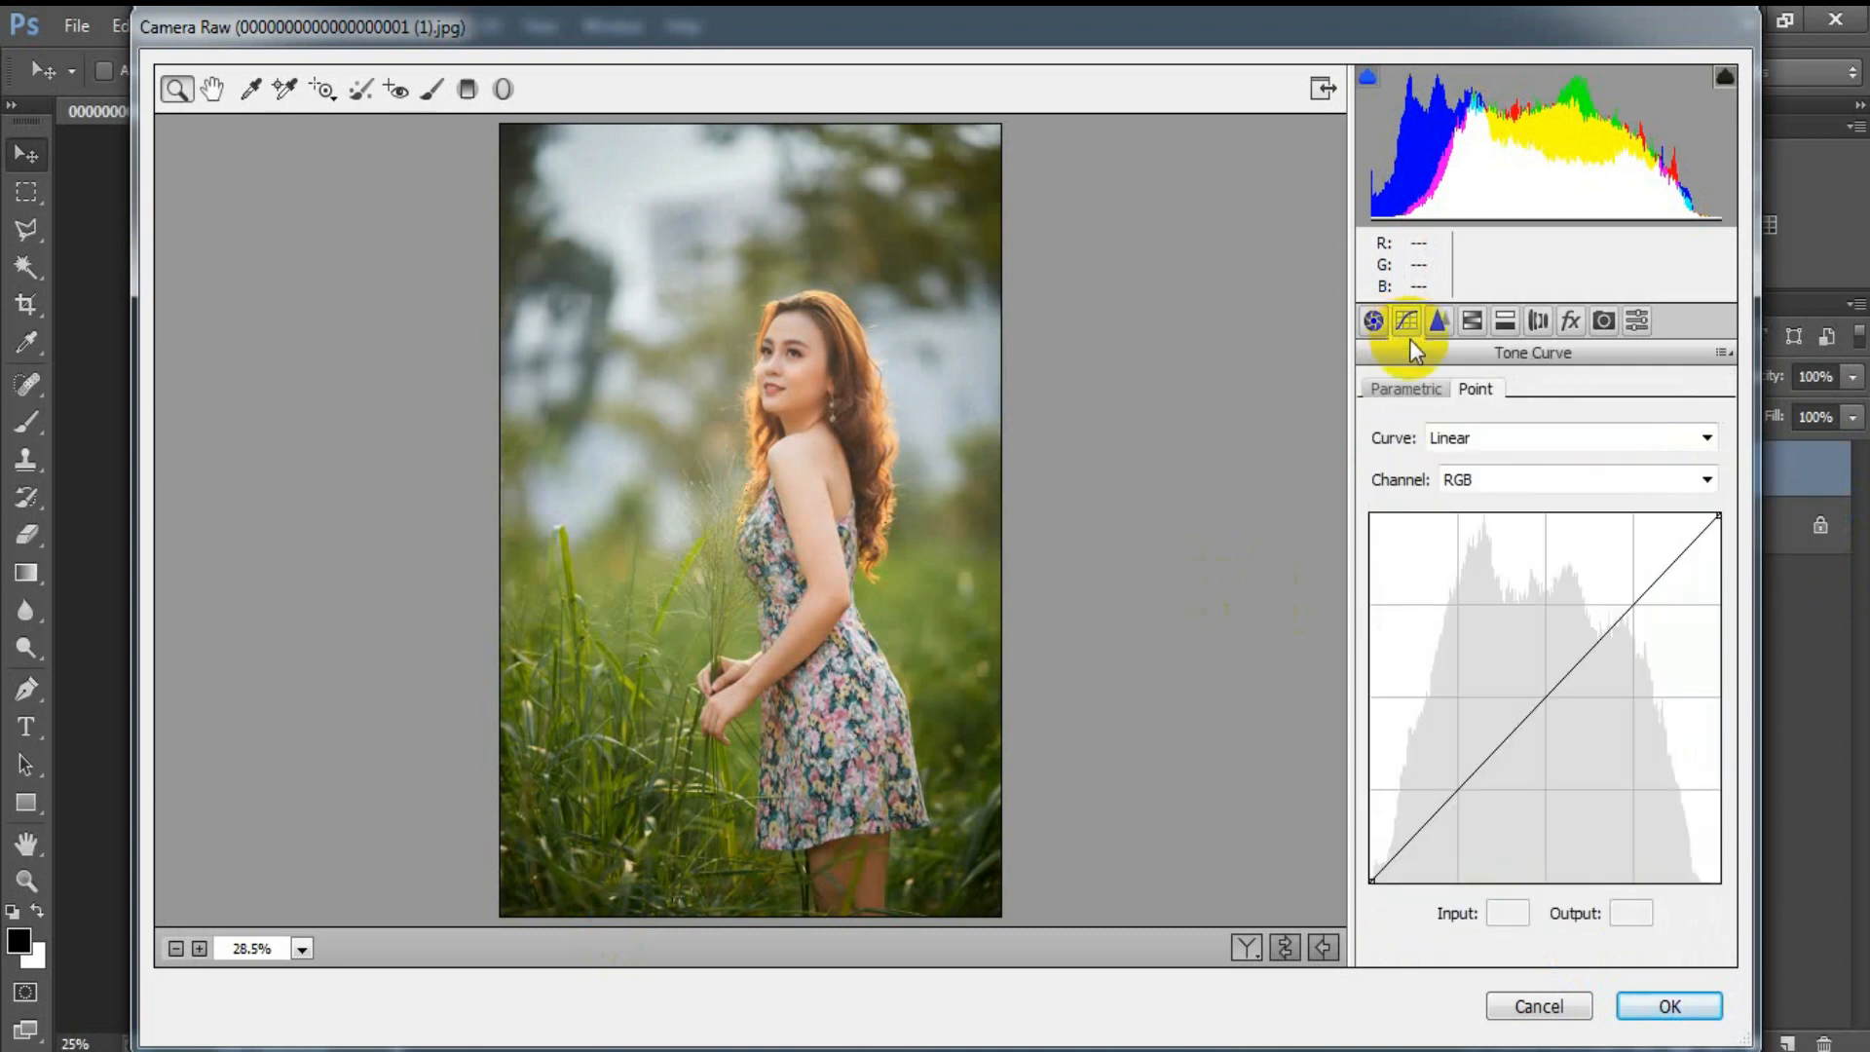
pyautogui.moveTo(1369, 875)
pyautogui.mouseDown()
pyautogui.moveTo(1366, 852)
pyautogui.moveTo(1399, 836)
pyautogui.moveTo(1368, 858)
pyautogui.mouseUp()
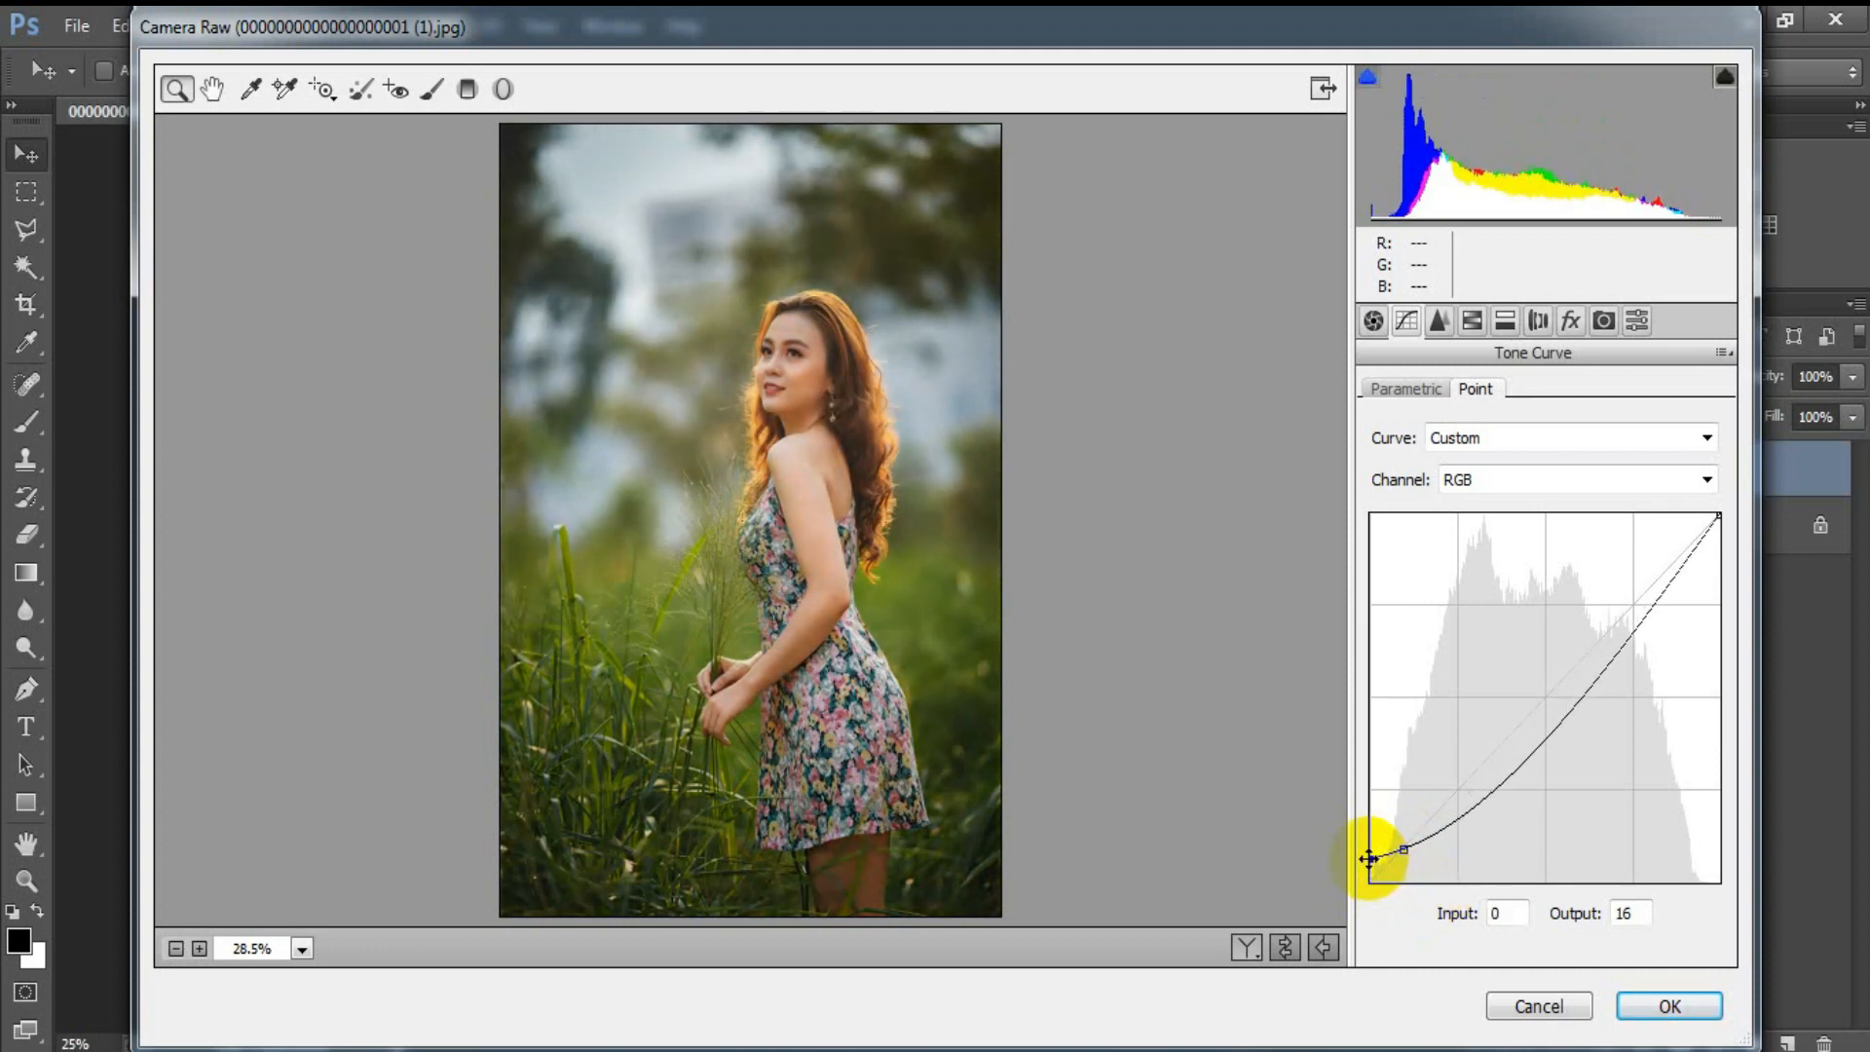
pyautogui.moveTo(1531, 763); pyautogui.dragTo(1516, 715)
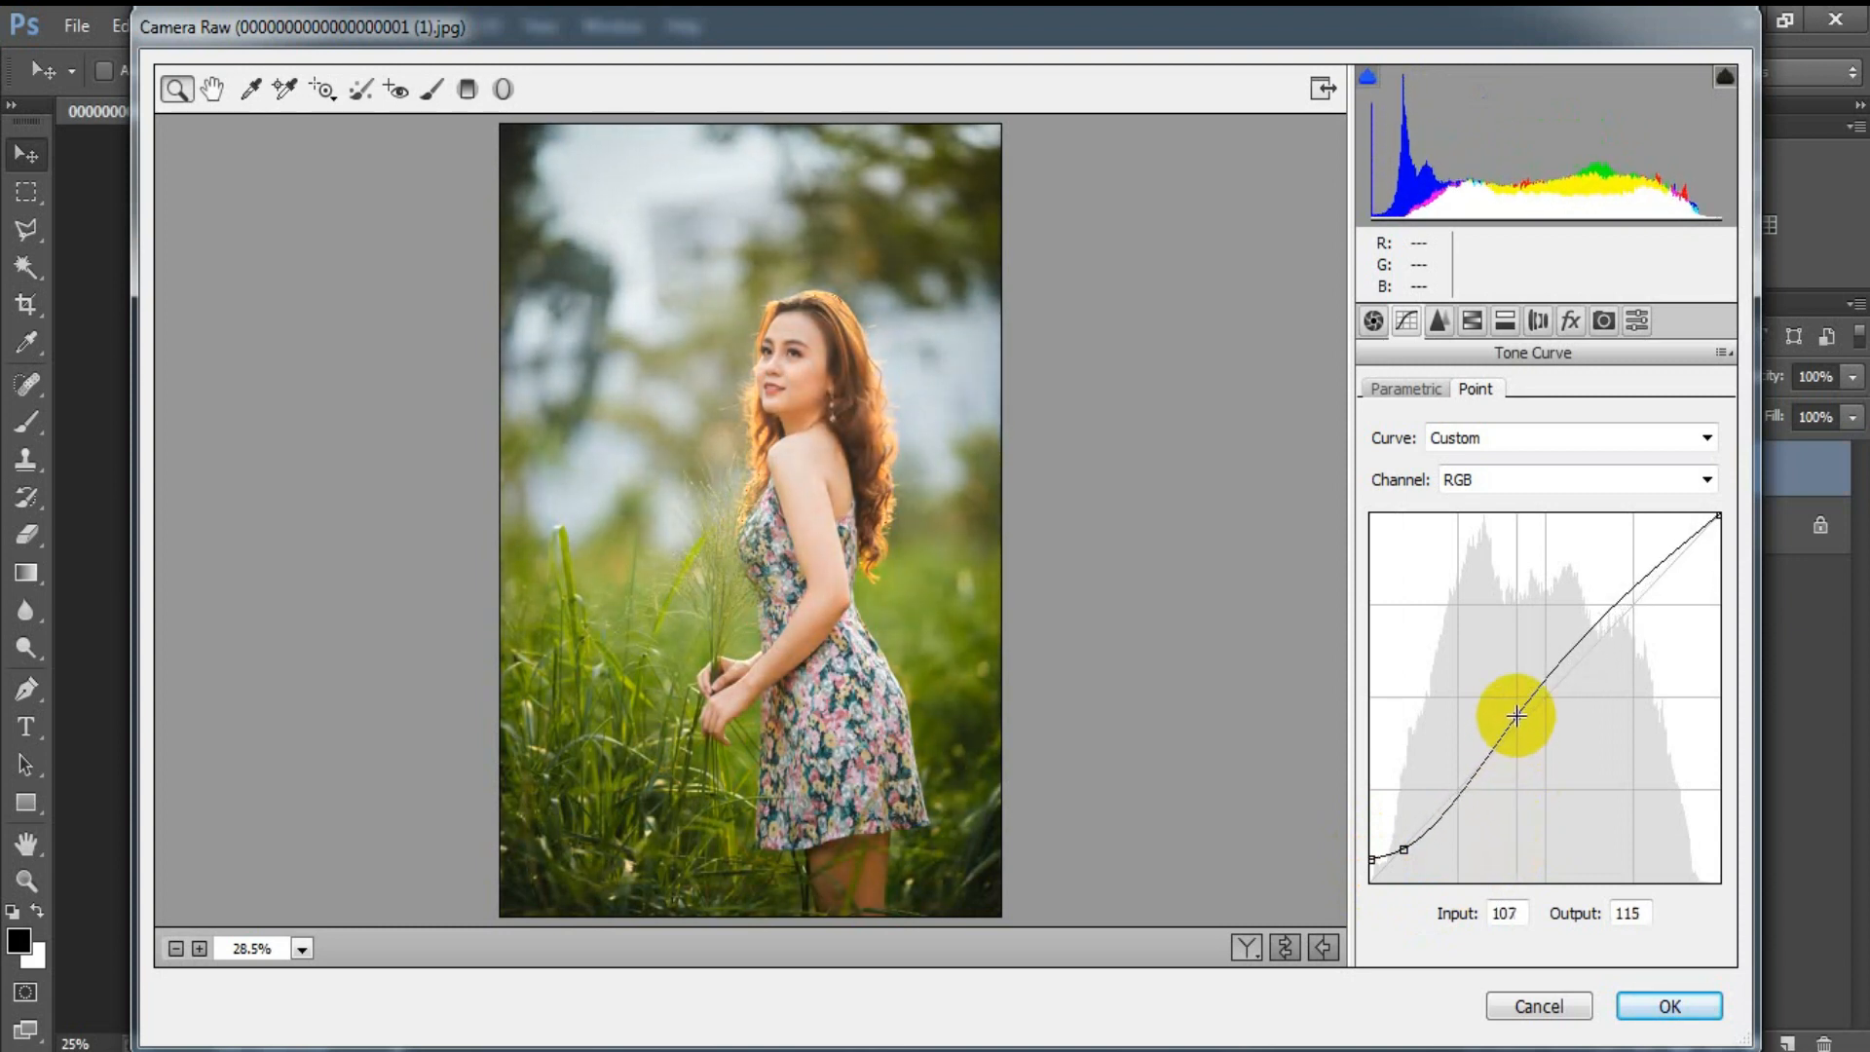
pyautogui.moveTo(1516, 715); pyautogui.dragTo(1508, 731)
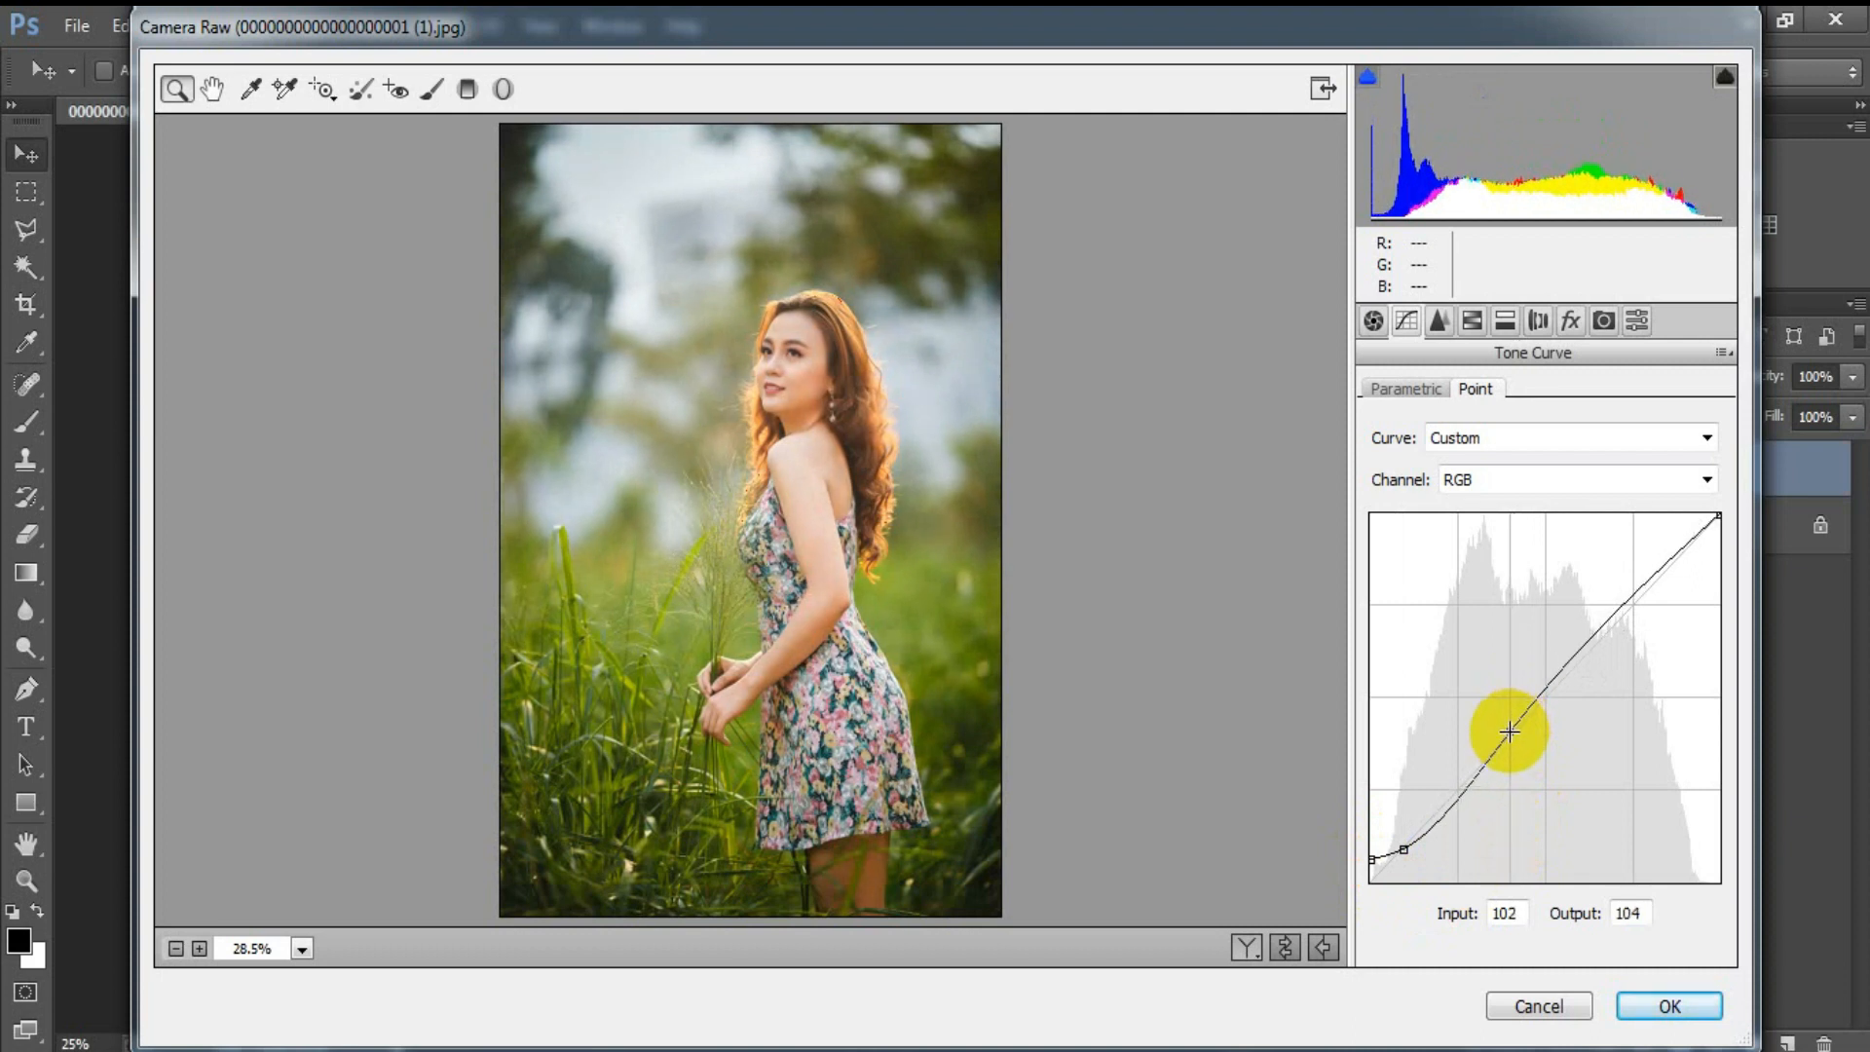
pyautogui.moveTo(1602, 630); pyautogui.dragTo(1602, 613)
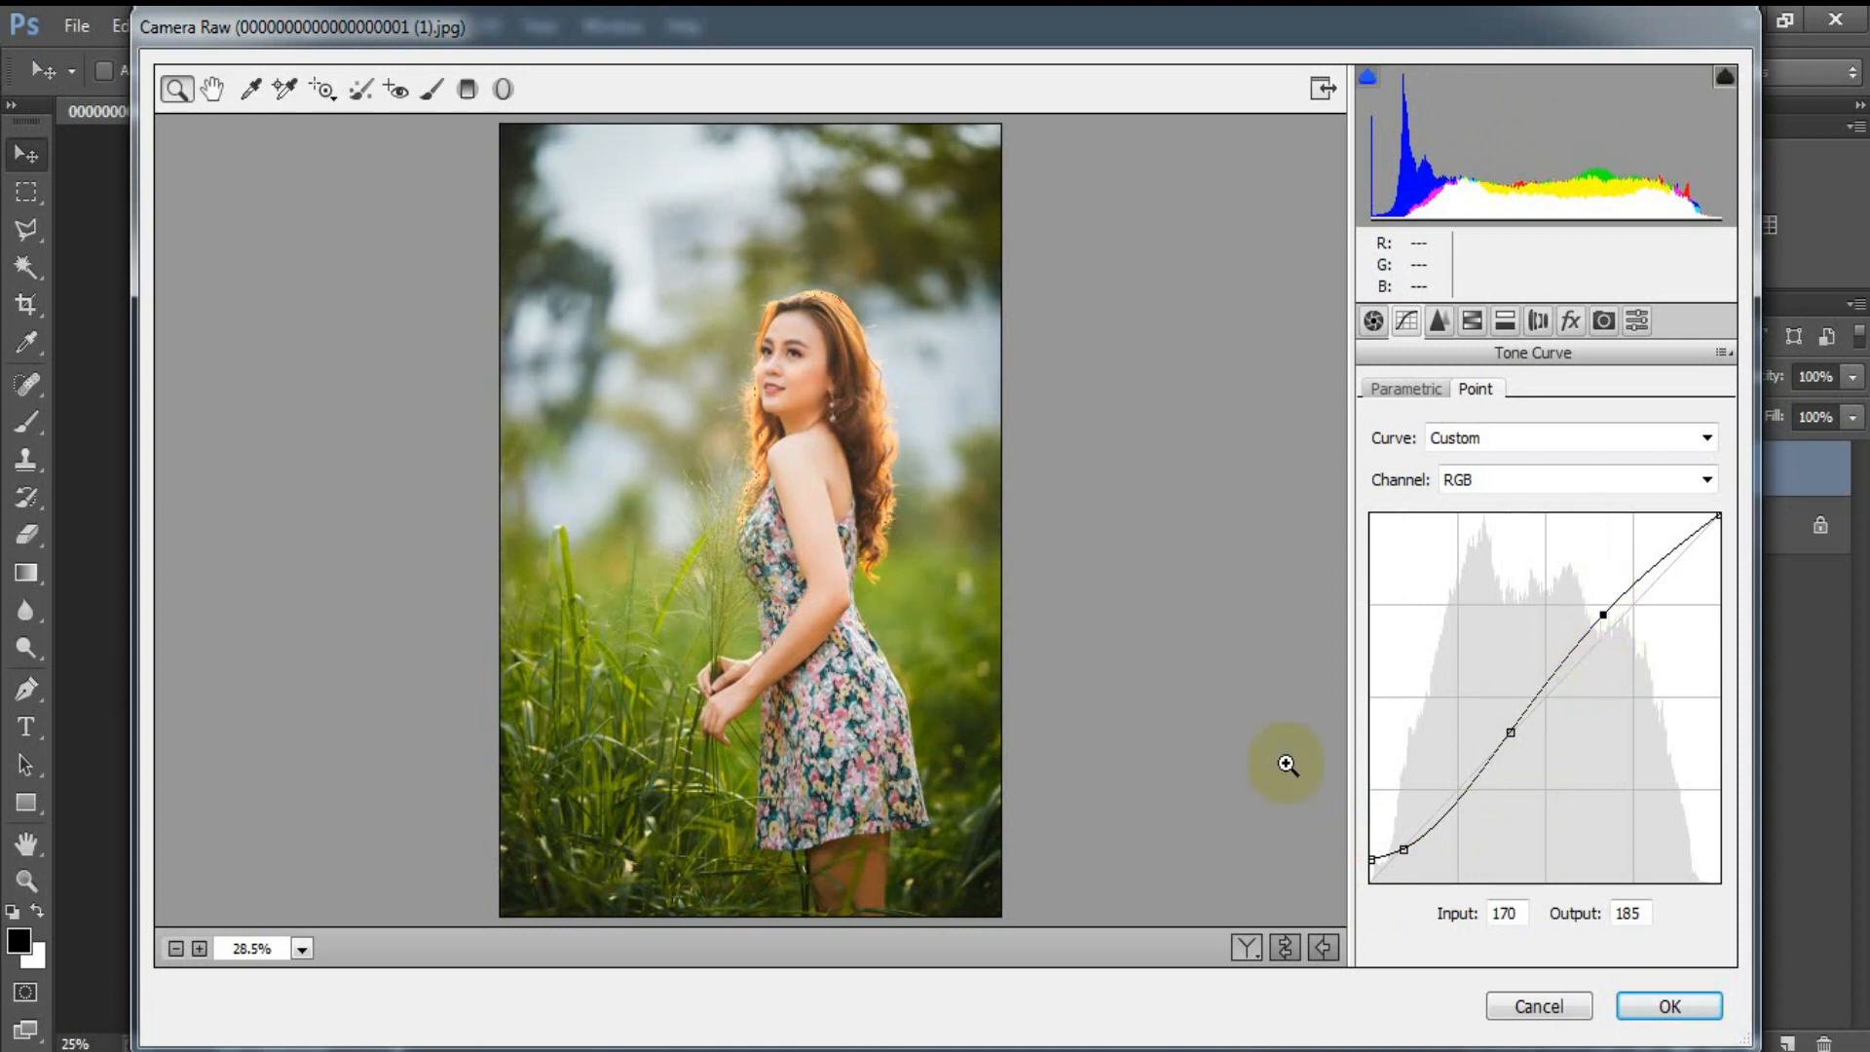
pyautogui.moveTo(1369, 858); pyautogui.dragTo(1370, 854)
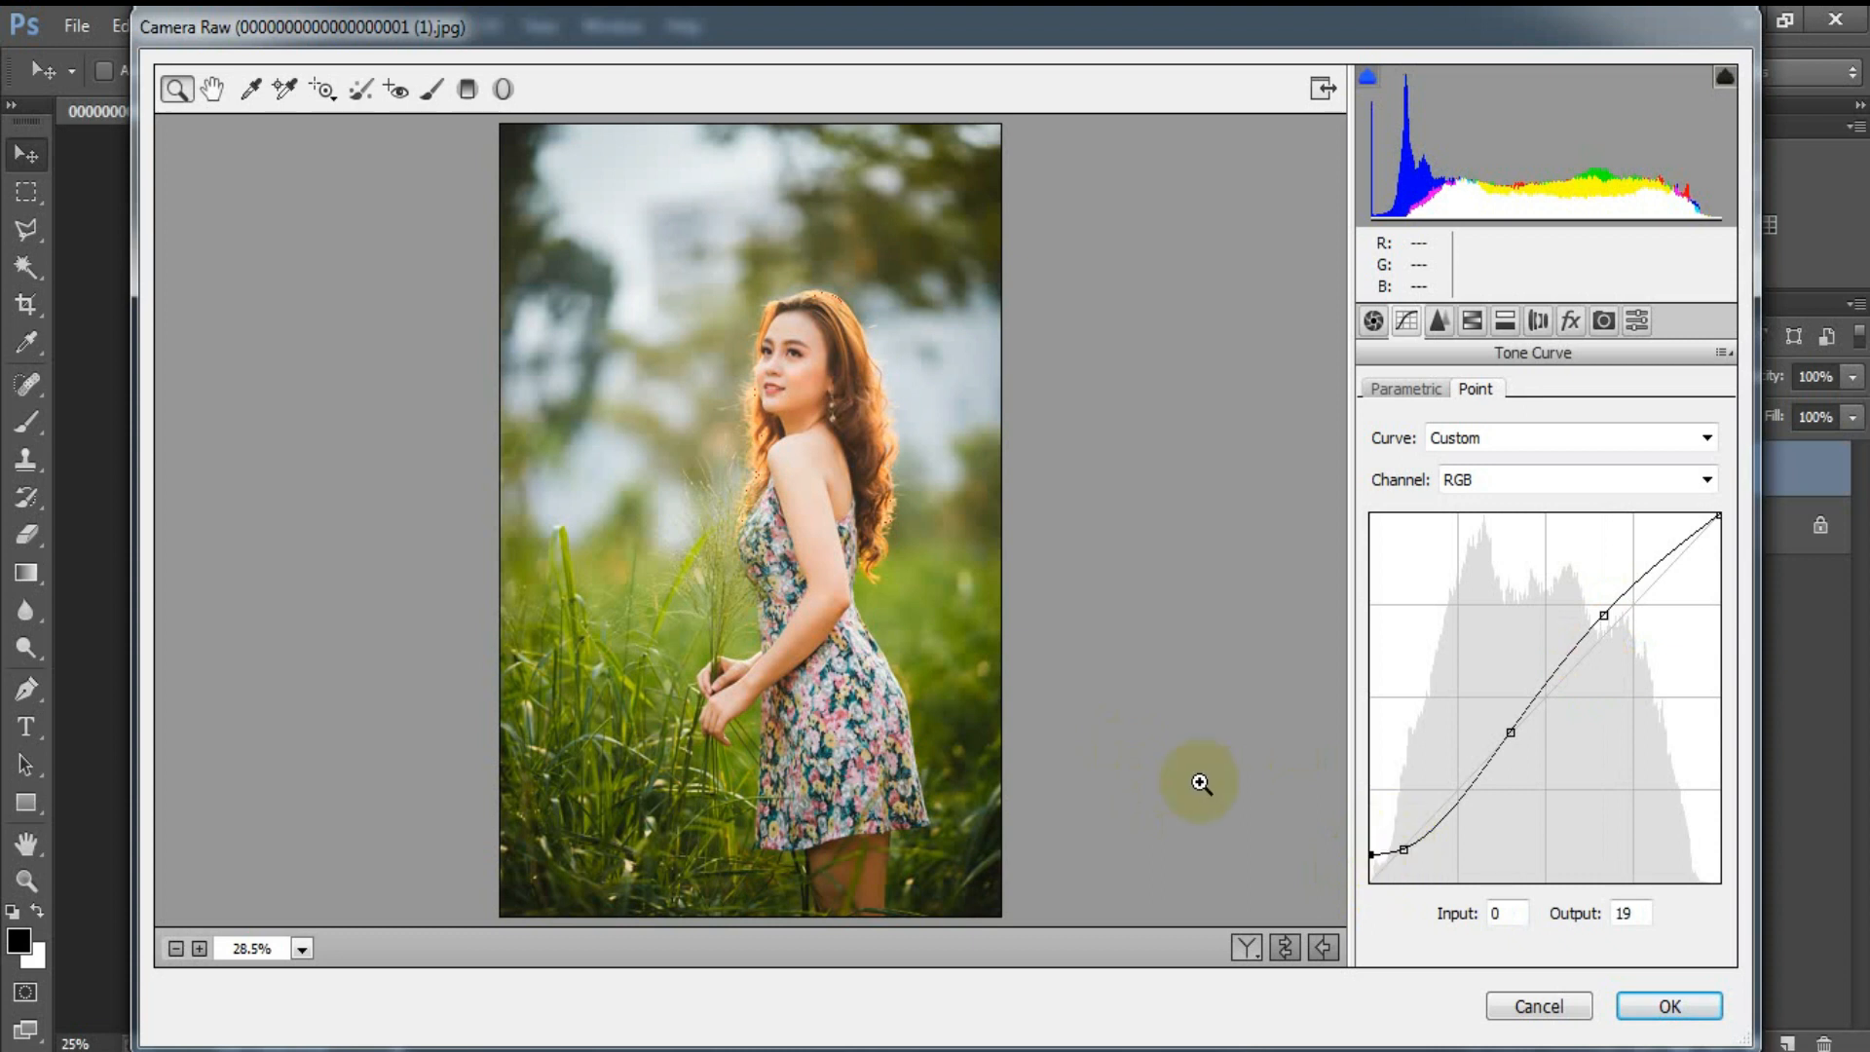
# Step: Add a midpoint to the Red channel's tone curve at input 124, output 127
pyautogui.click(1476, 482)
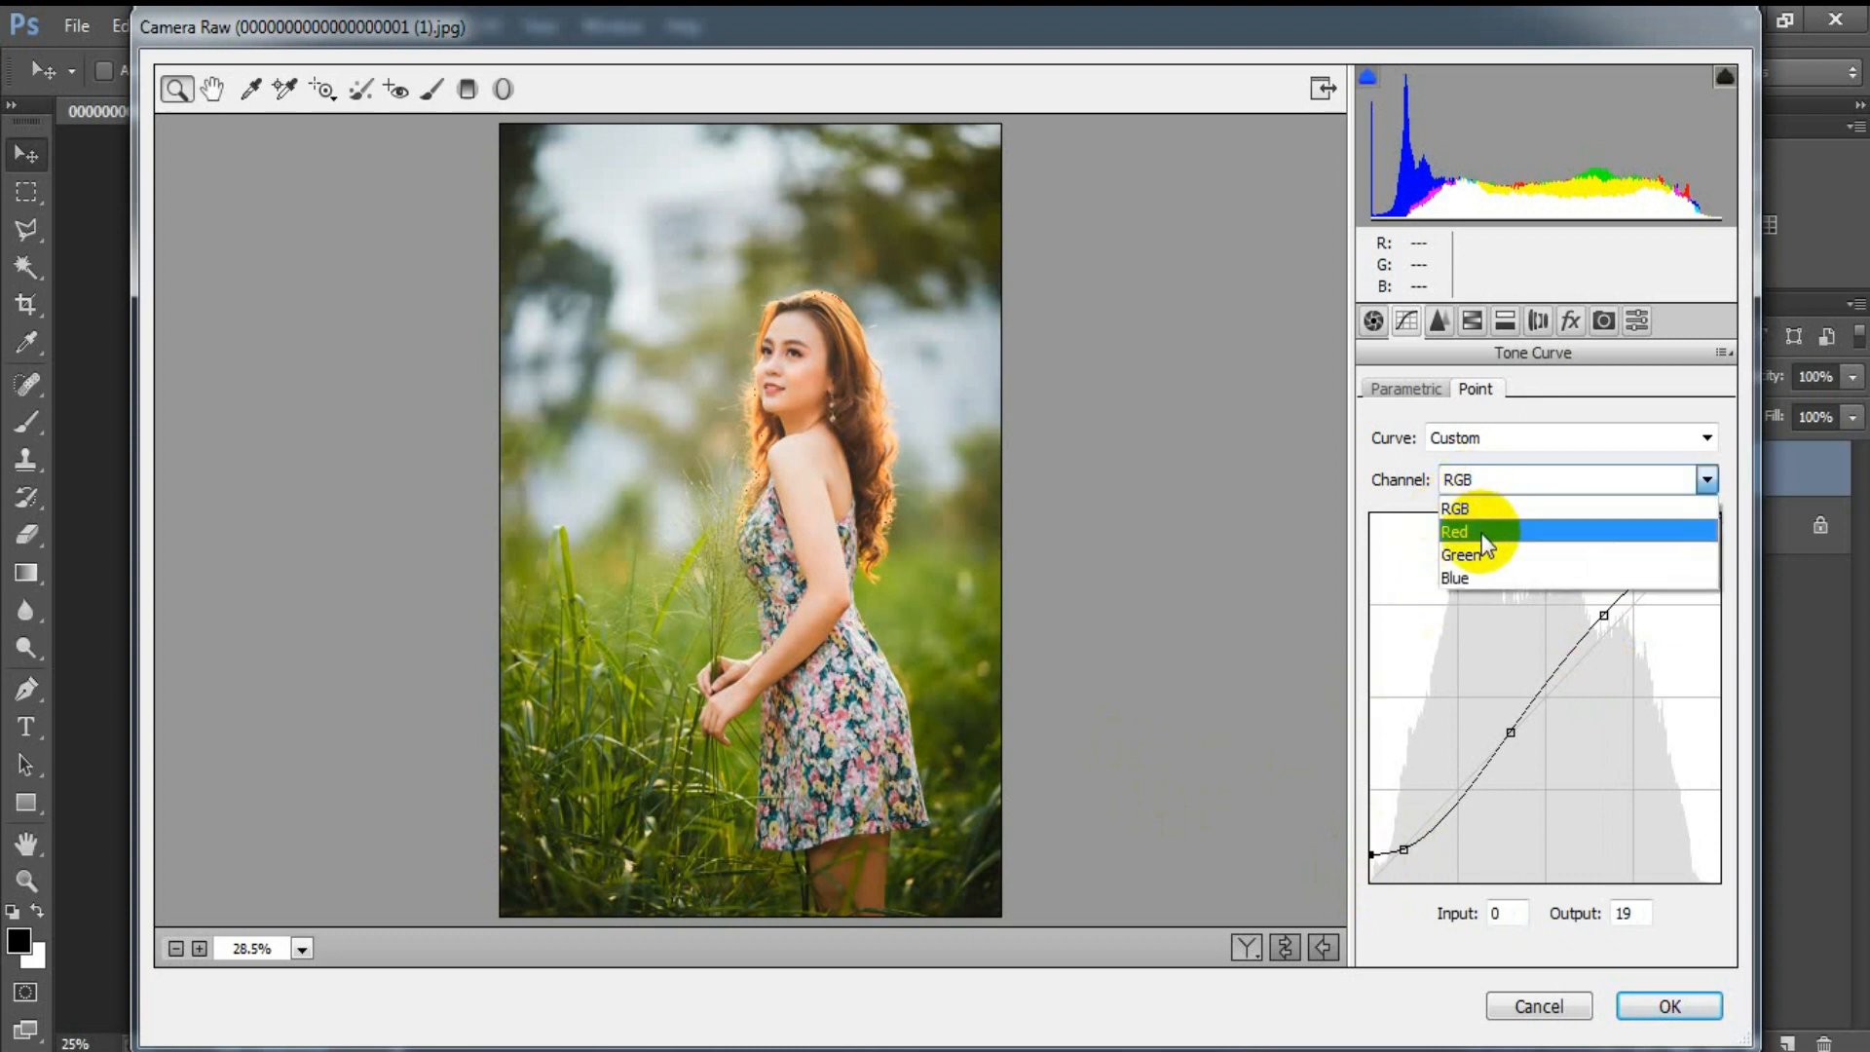
pyautogui.click(1461, 530)
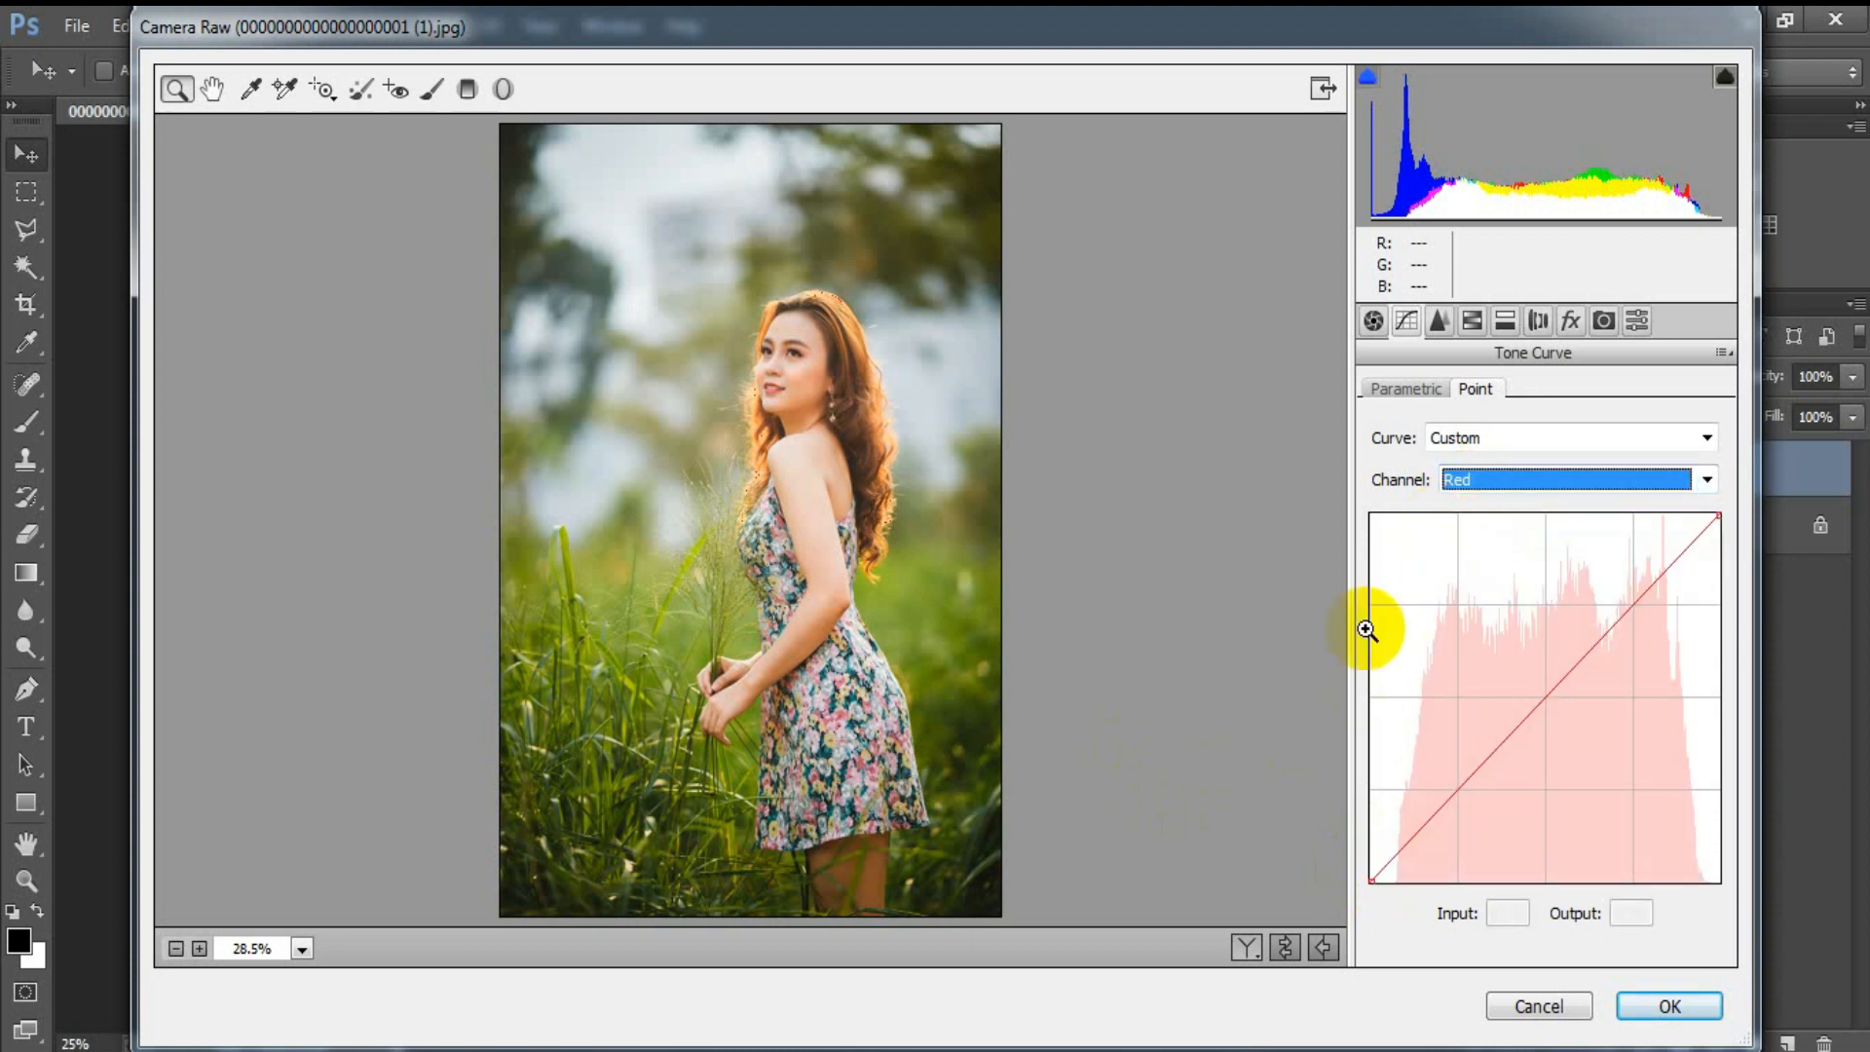
pyautogui.click(1543, 699)
pyautogui.moveTo(1542, 699)
pyautogui.mouseDown()
pyautogui.moveTo(1552, 743)
pyautogui.moveTo(1552, 680)
pyautogui.moveTo(1541, 697)
pyautogui.mouseUp()
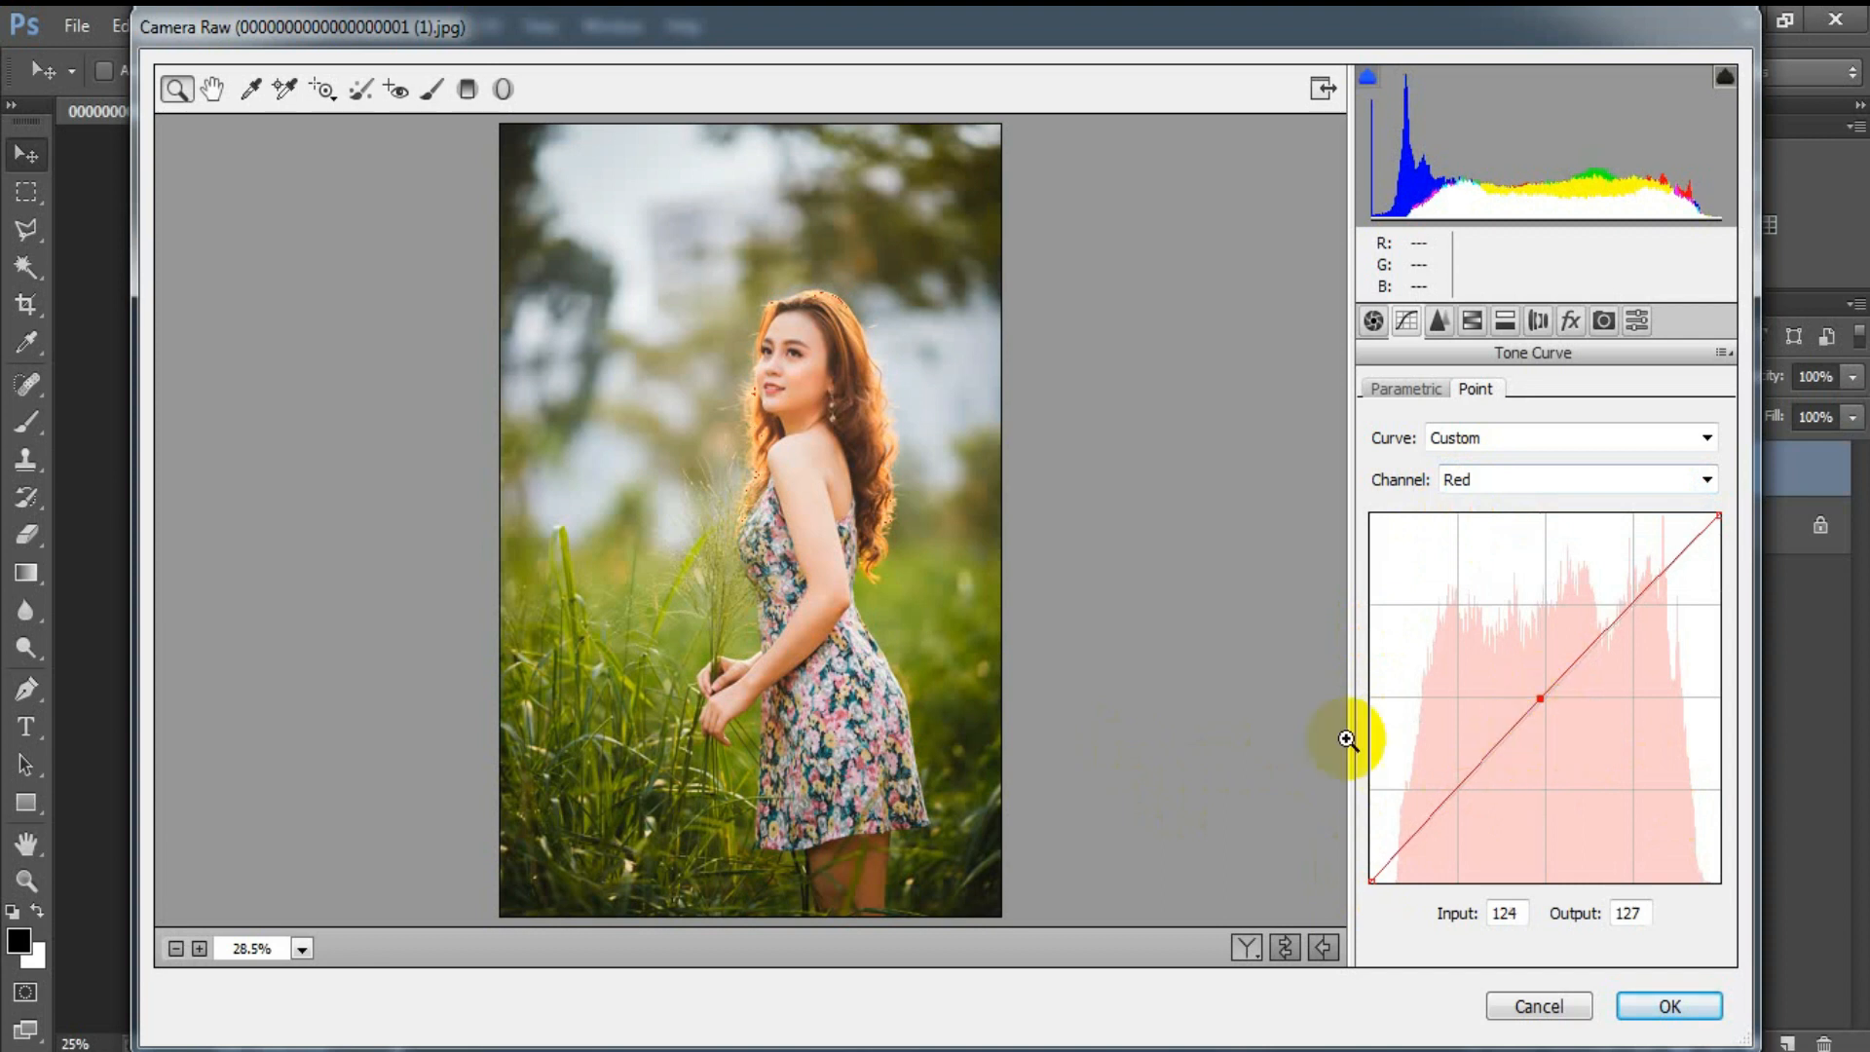
# Step: Shape the Green channel's tone curve with input/output points 0/14, 37/35 and 129/128
pyautogui.click(1491, 483)
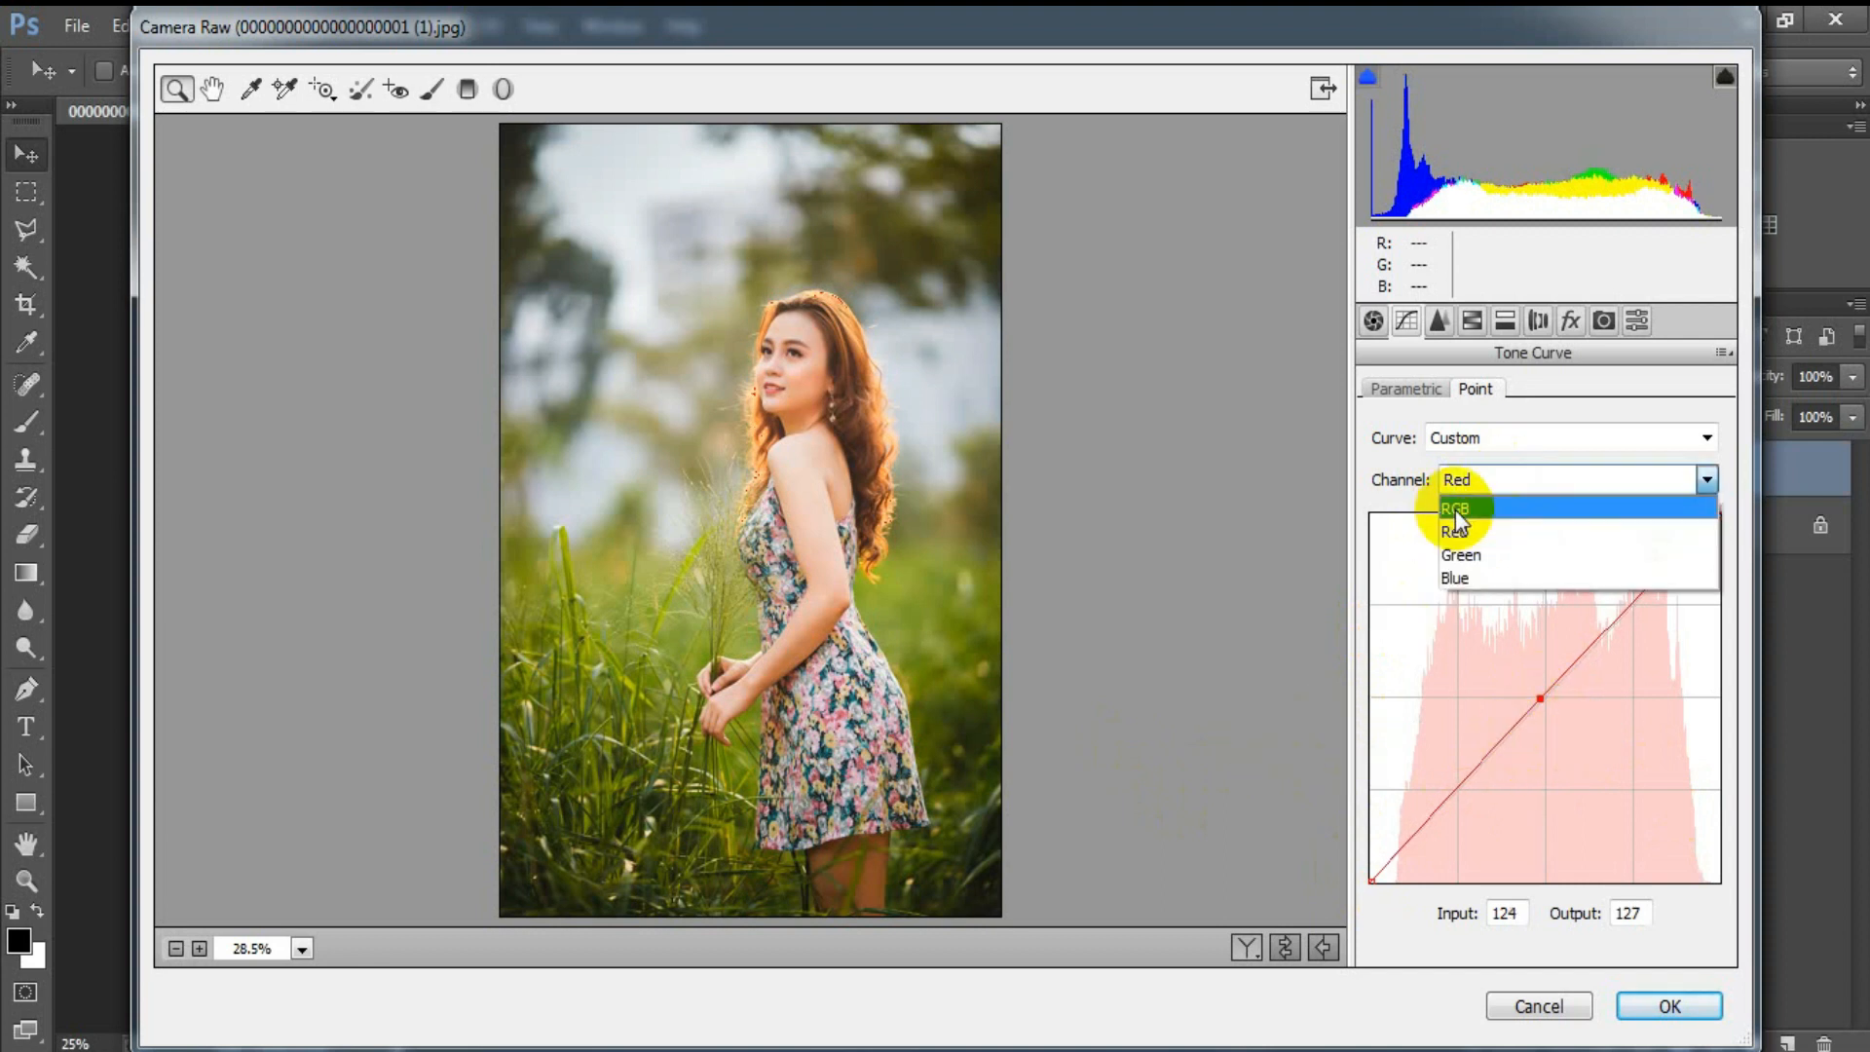
pyautogui.click(1486, 552)
pyautogui.moveTo(1371, 875); pyautogui.dragTo(1357, 860)
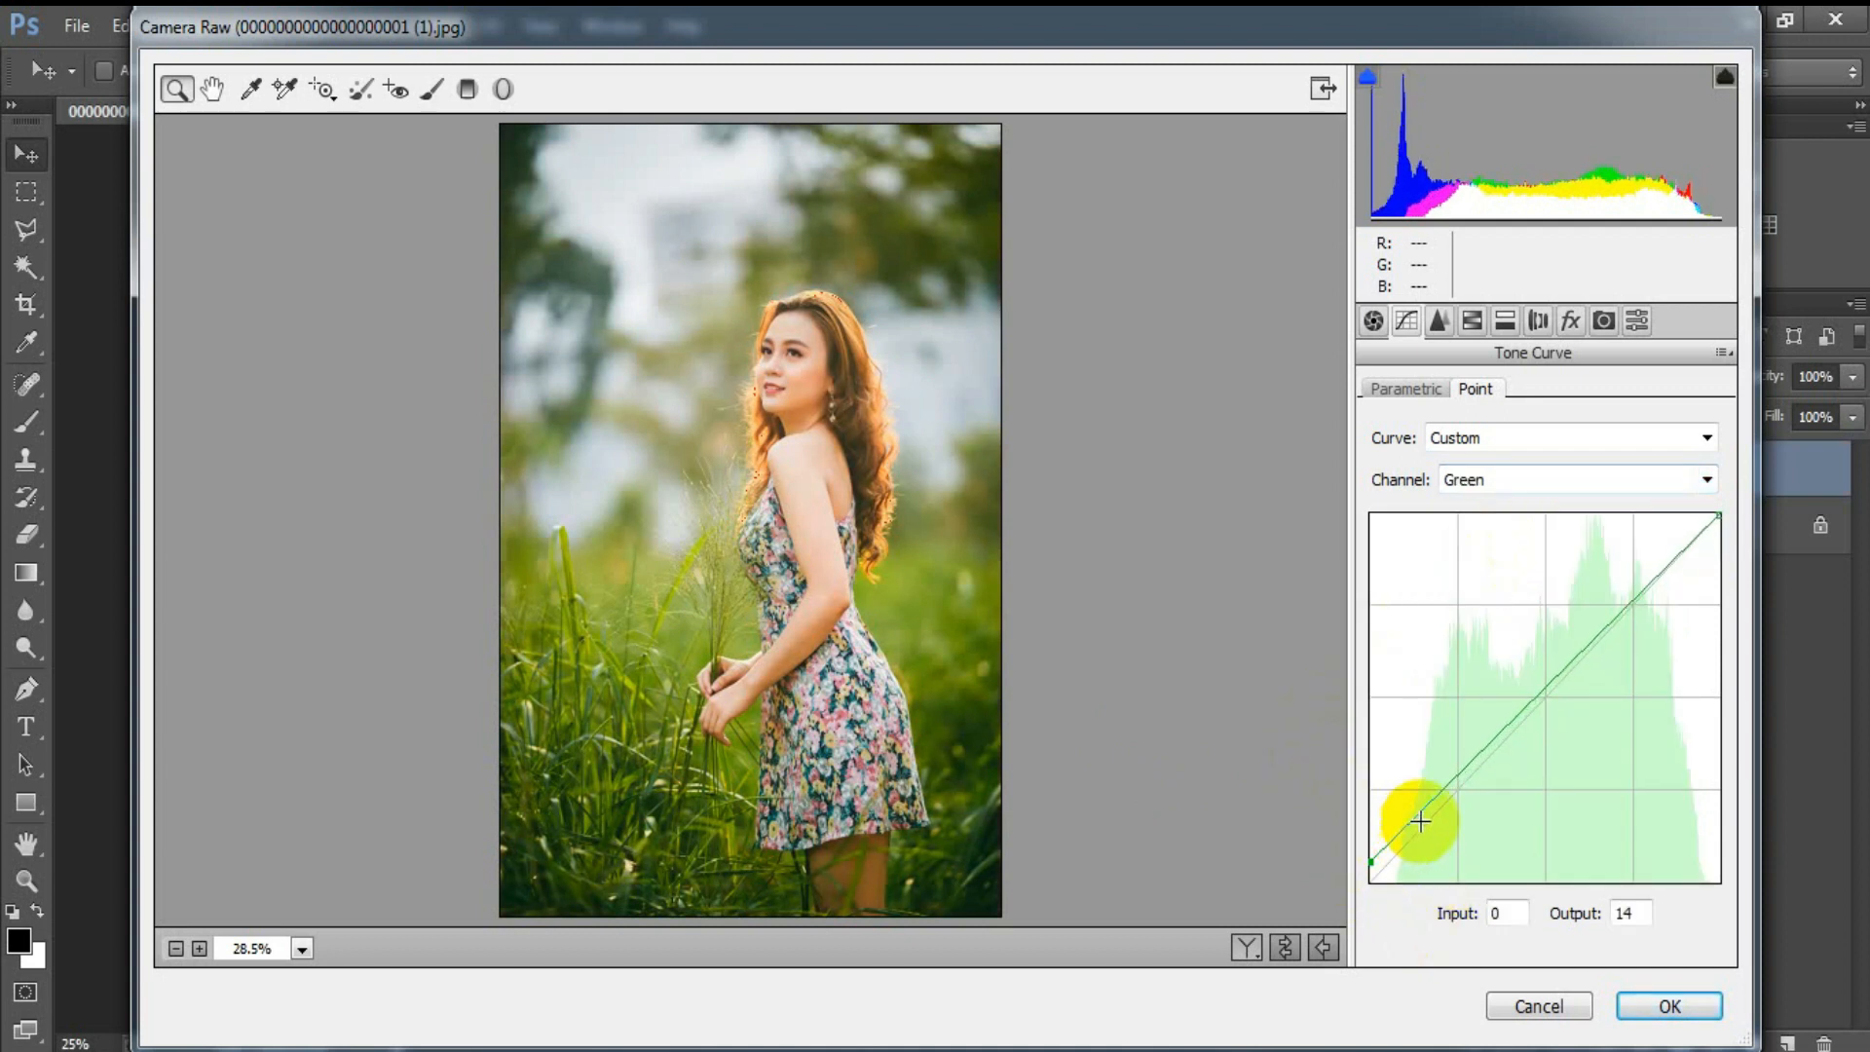
pyautogui.moveTo(1421, 821); pyautogui.dragTo(1420, 831)
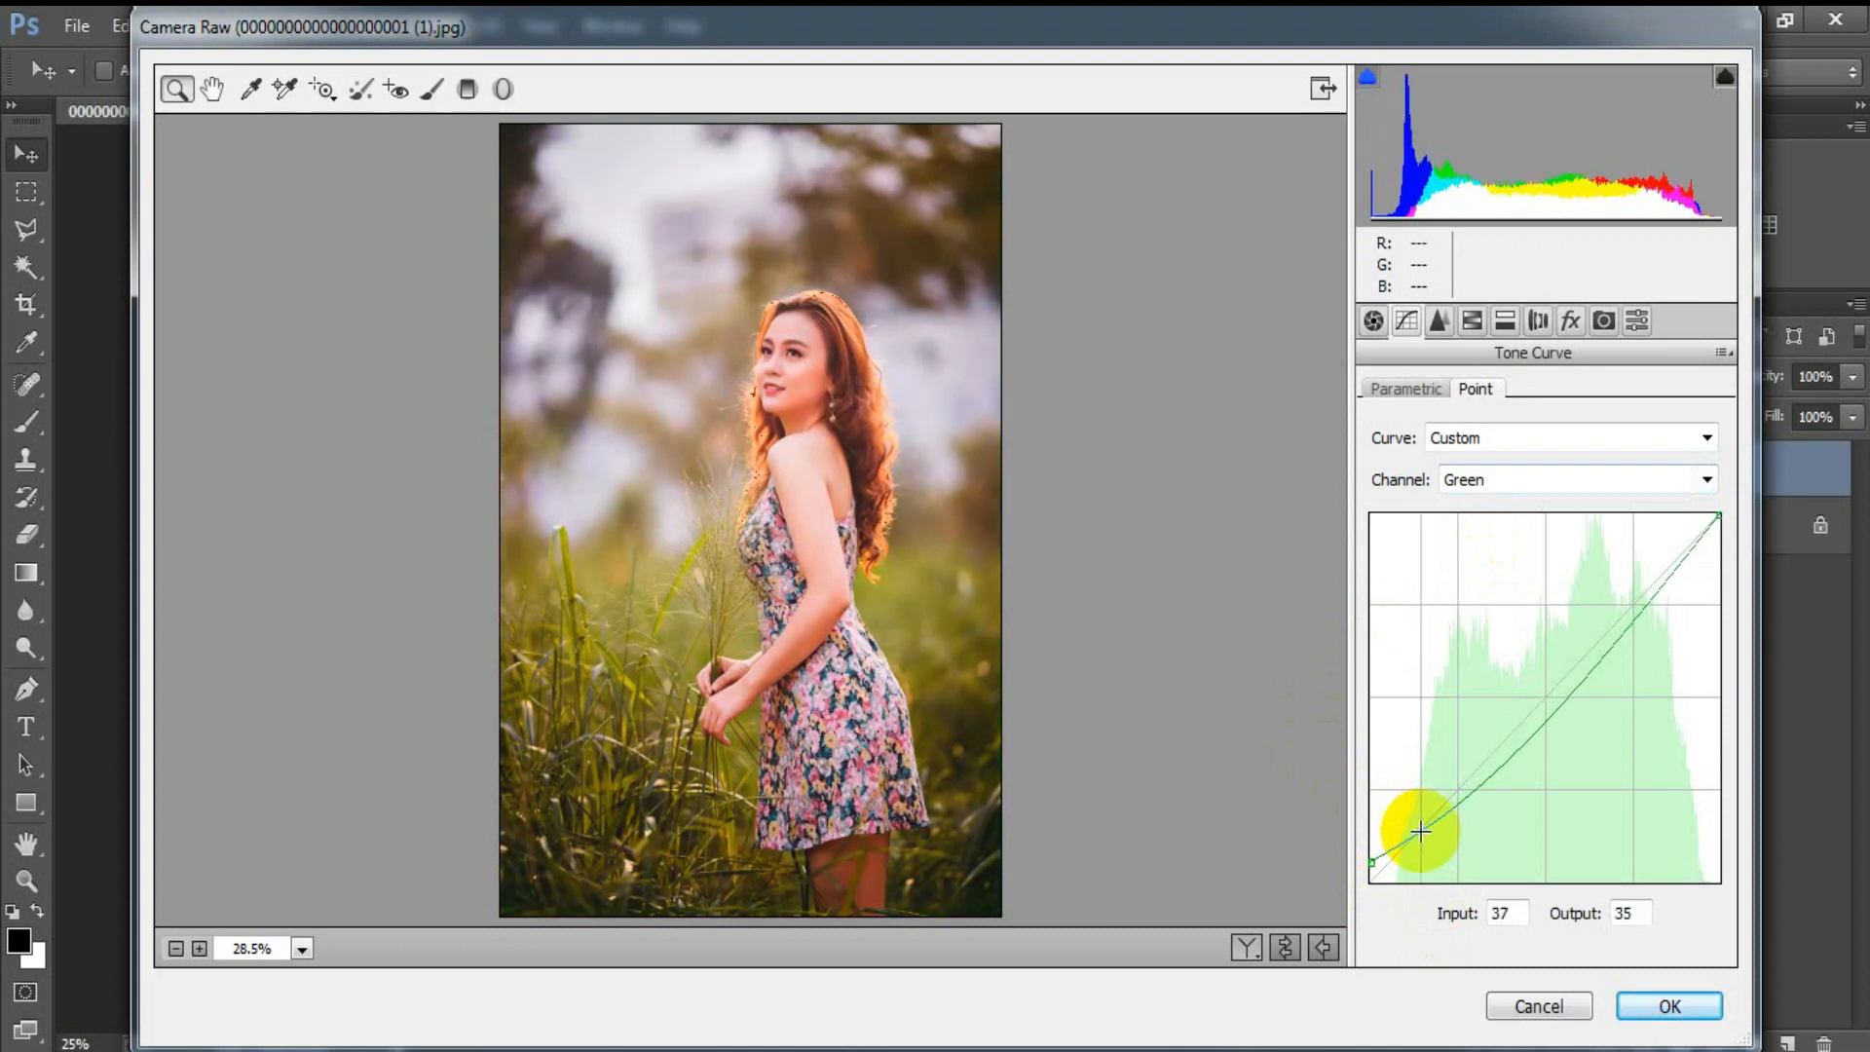
pyautogui.moveTo(1558, 708); pyautogui.dragTo(1546, 697)
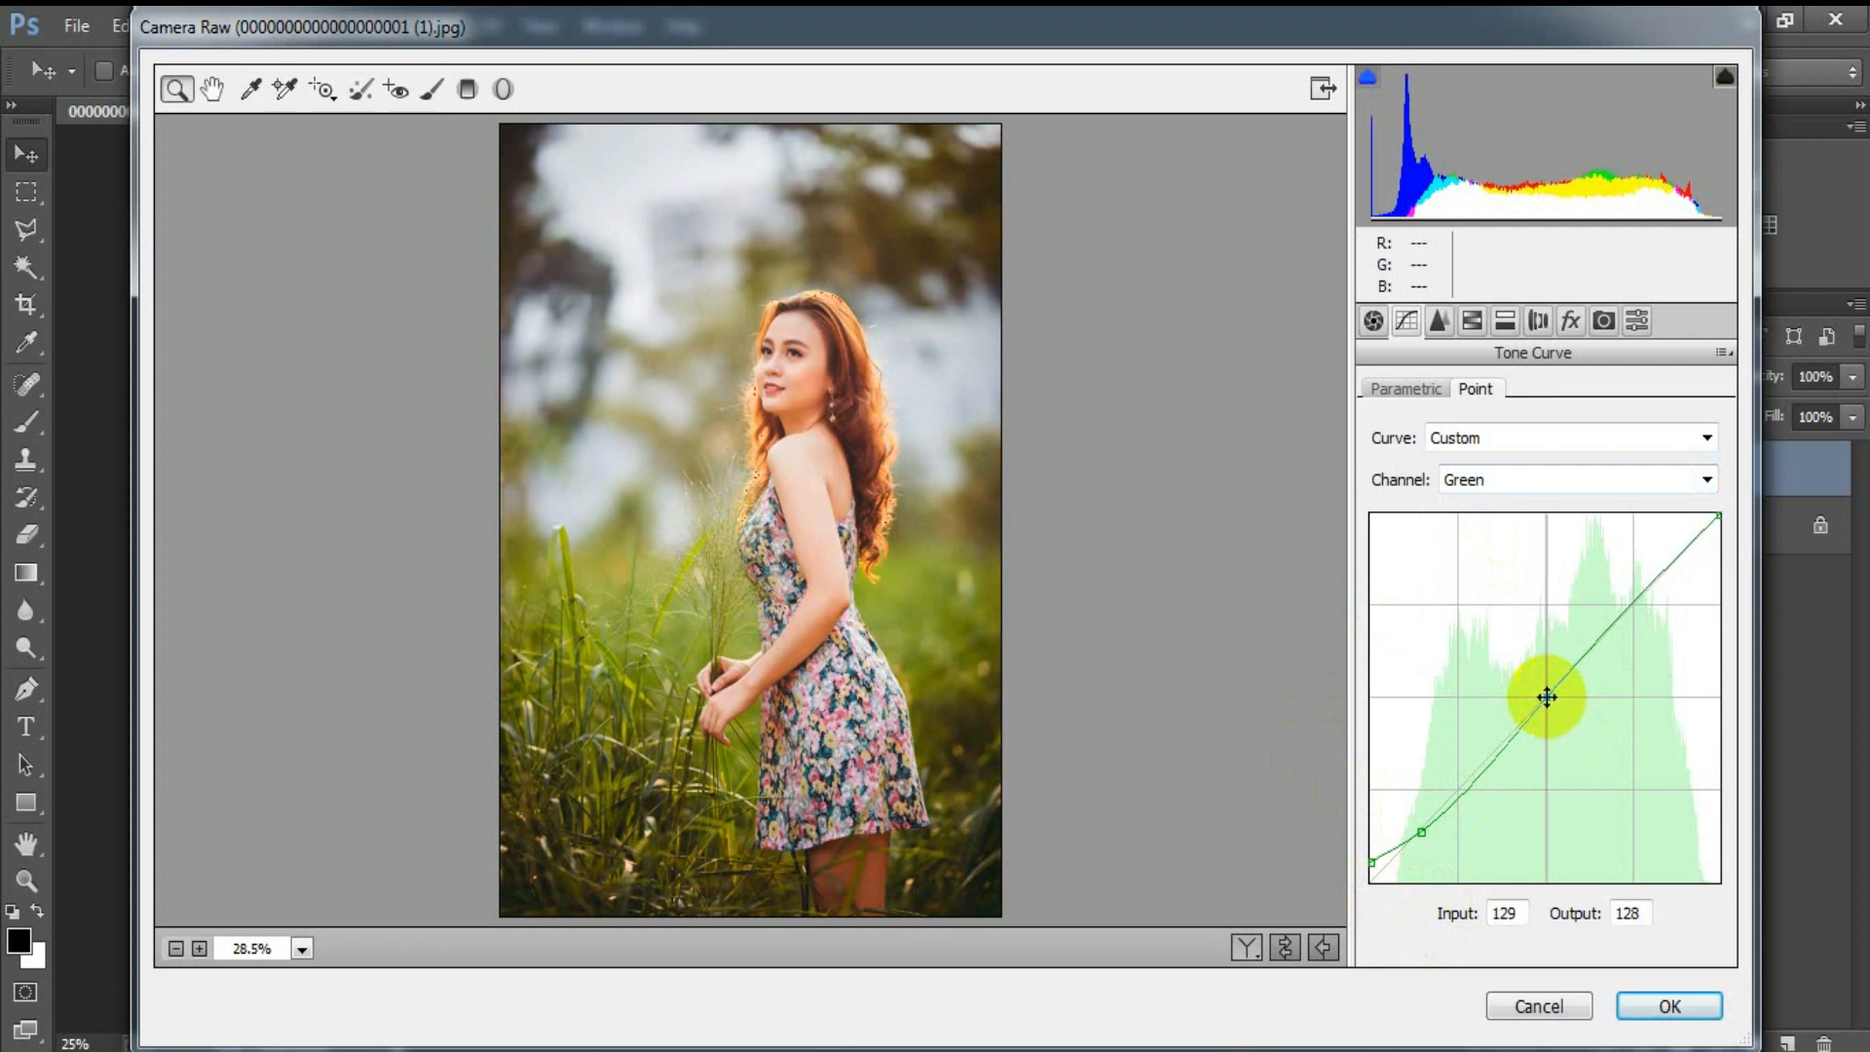
# Step: Raise the Blue channel curve's black point to output 10 and add a point at input 102, output 98
pyautogui.click(1511, 477)
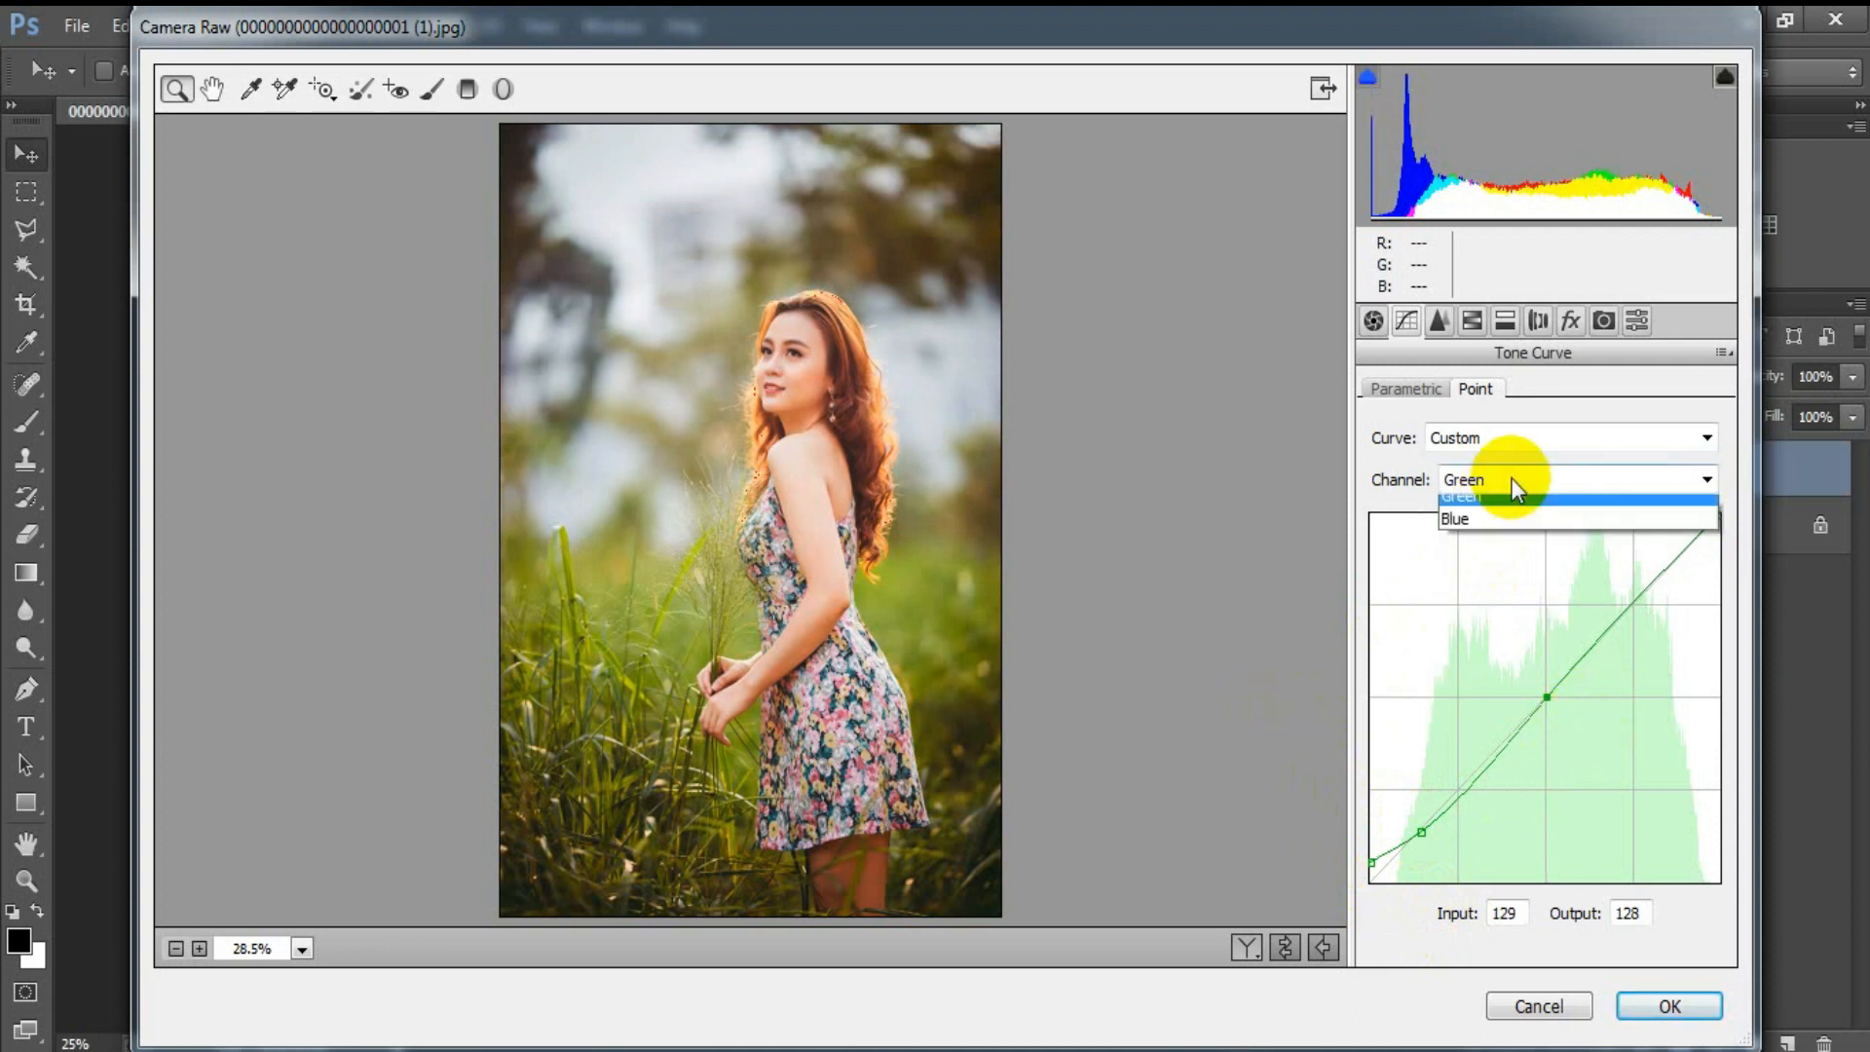
pyautogui.click(1502, 572)
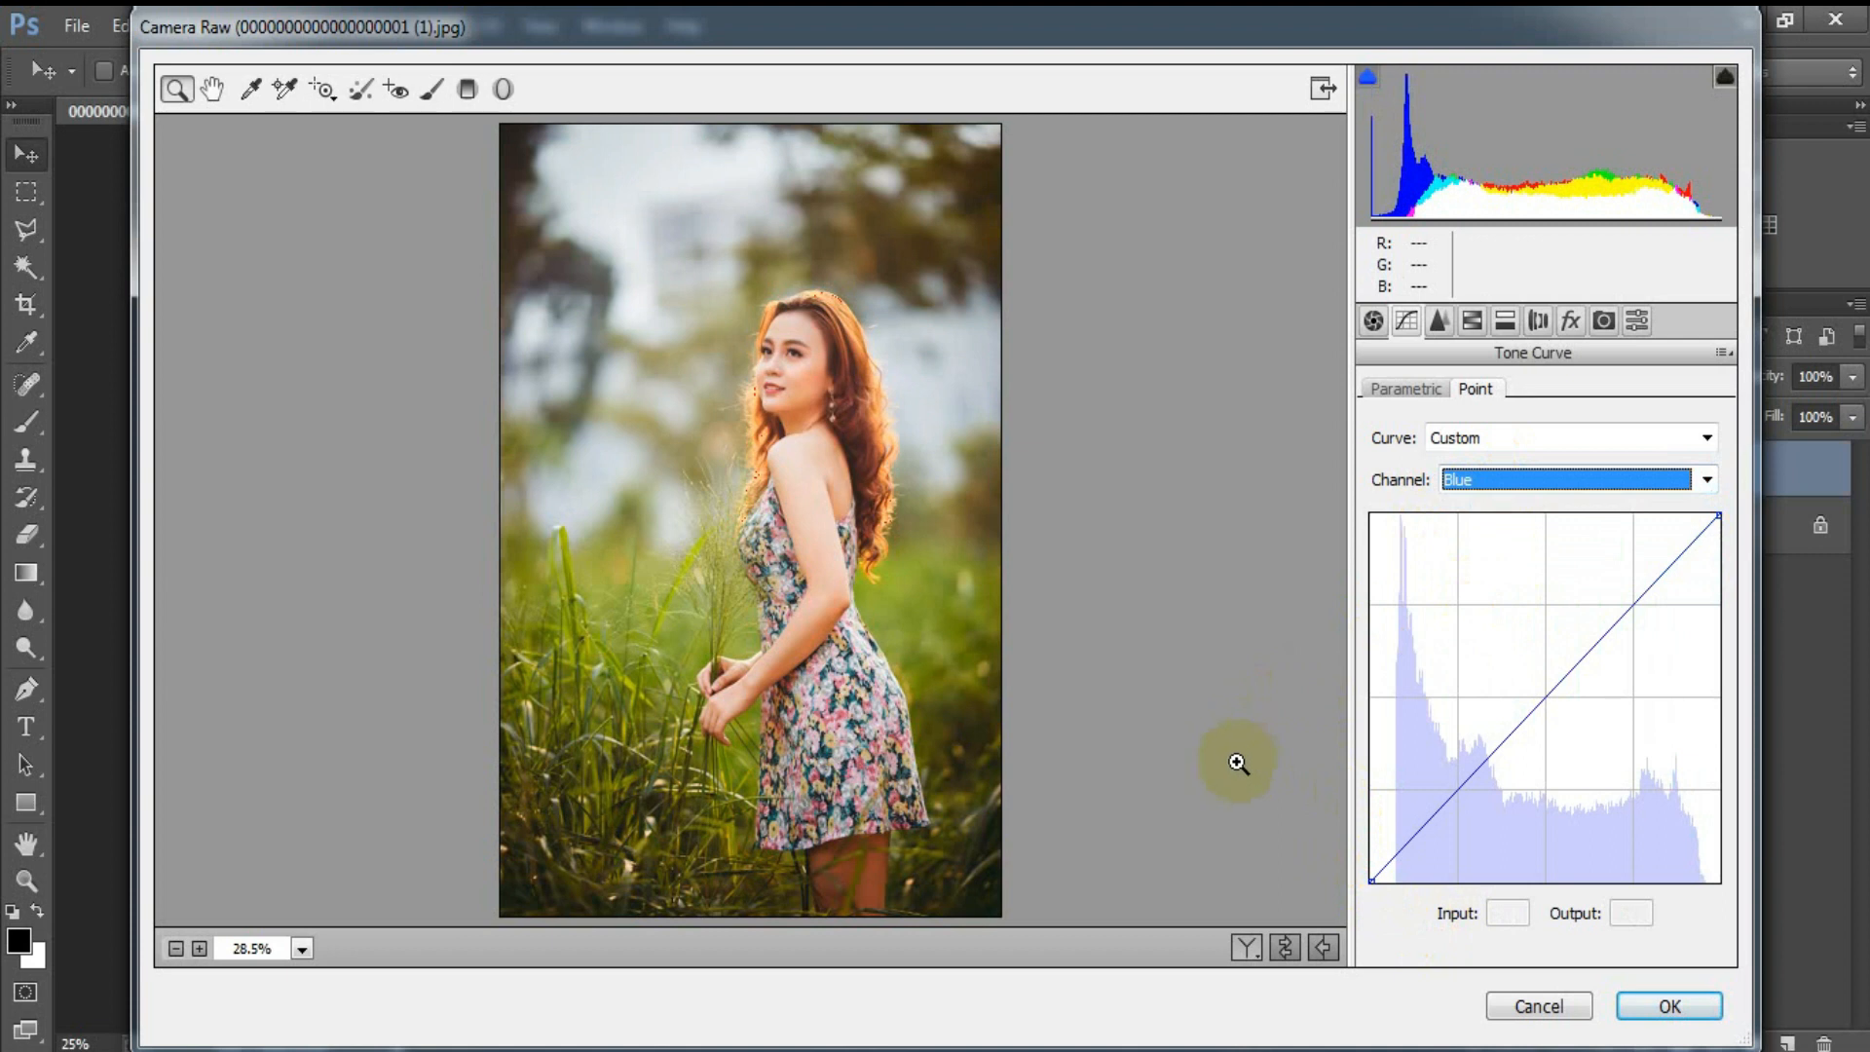
pyautogui.moveTo(1372, 882); pyautogui.dragTo(1348, 867)
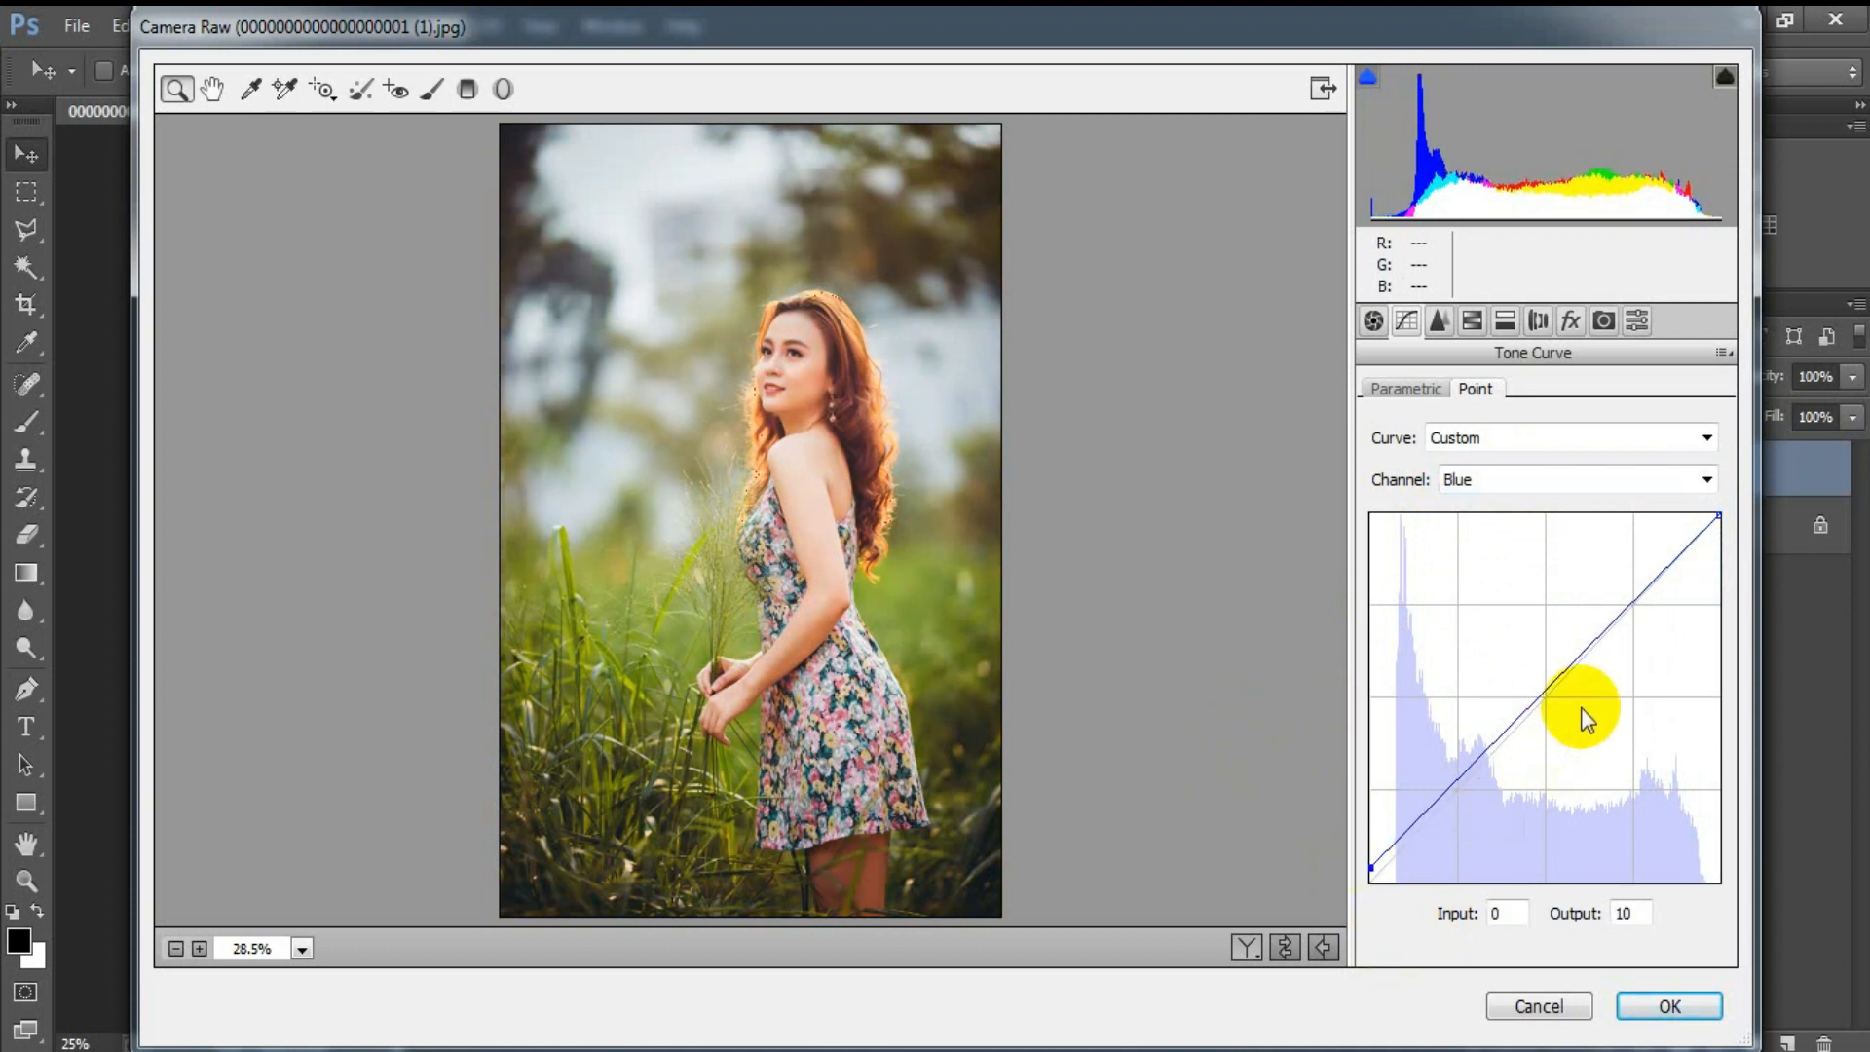
pyautogui.moveTo(1510, 737); pyautogui.dragTo(1510, 740)
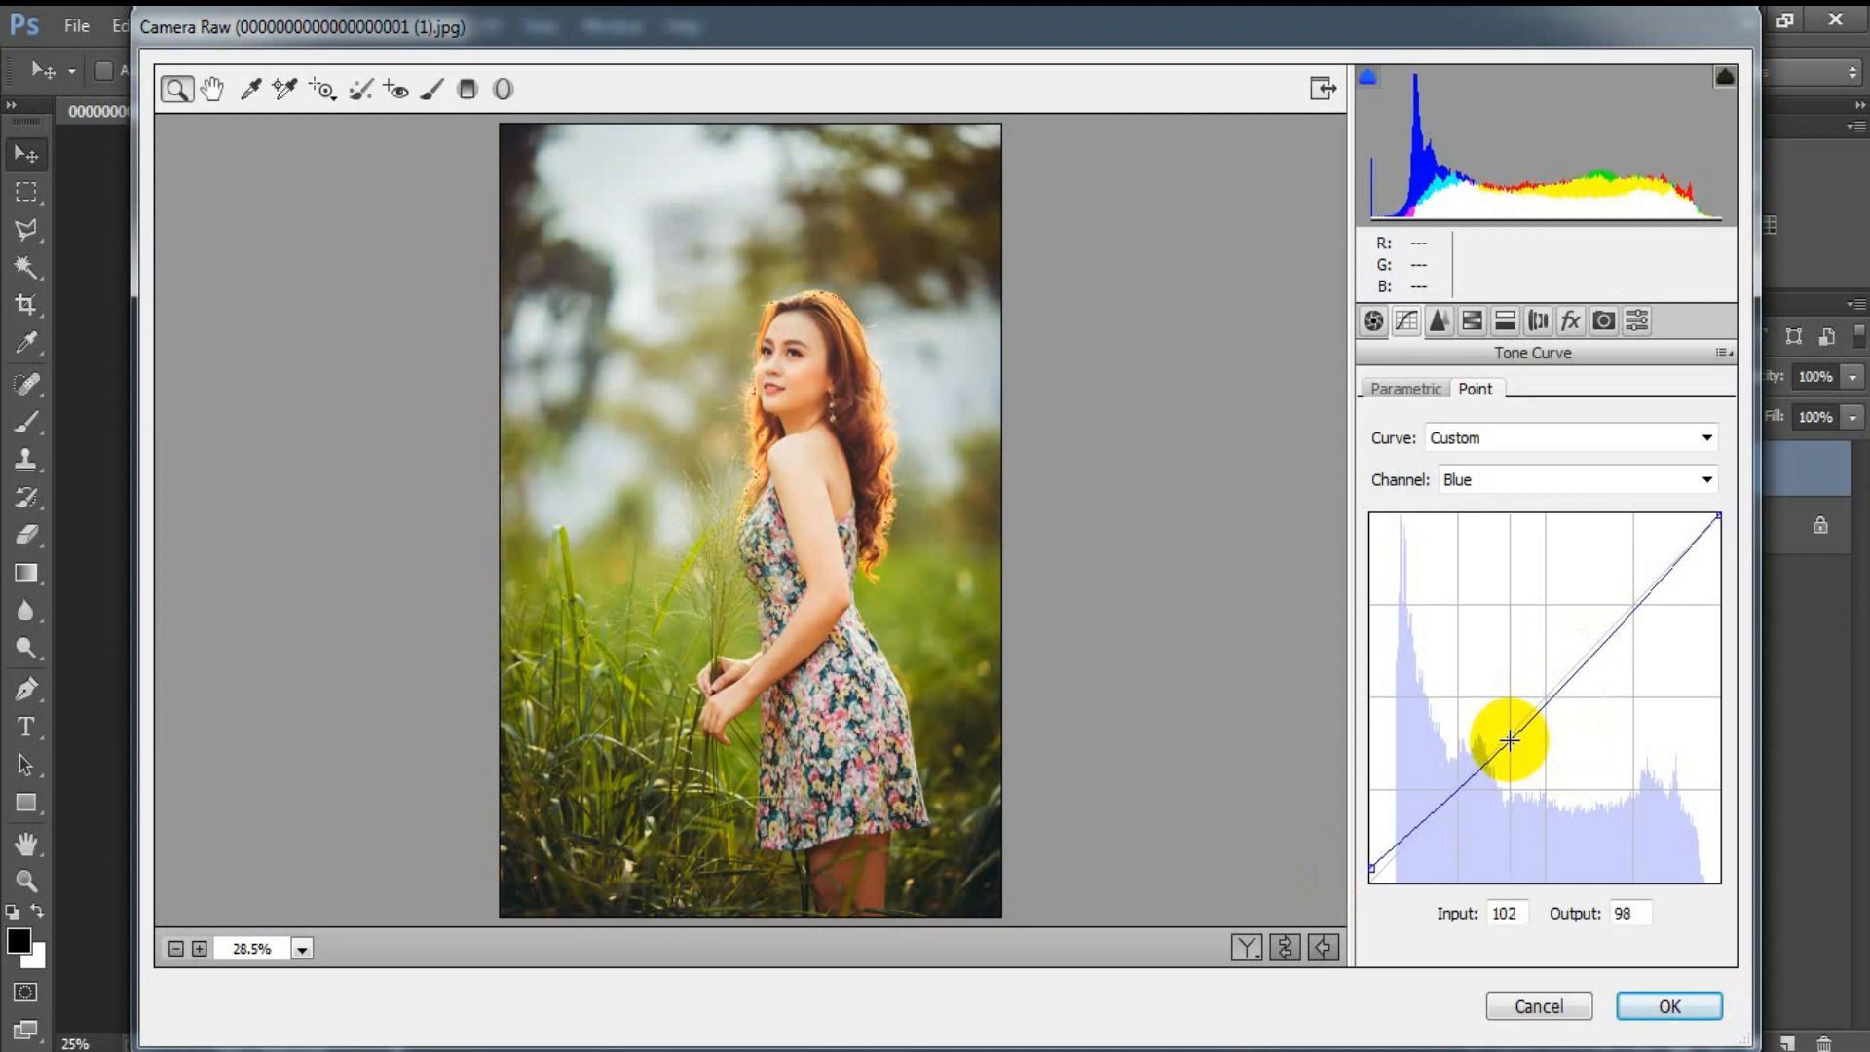
# Step: Set the sharpening amount to 41 and the luminance noise reduction to 26
pyautogui.click(1445, 334)
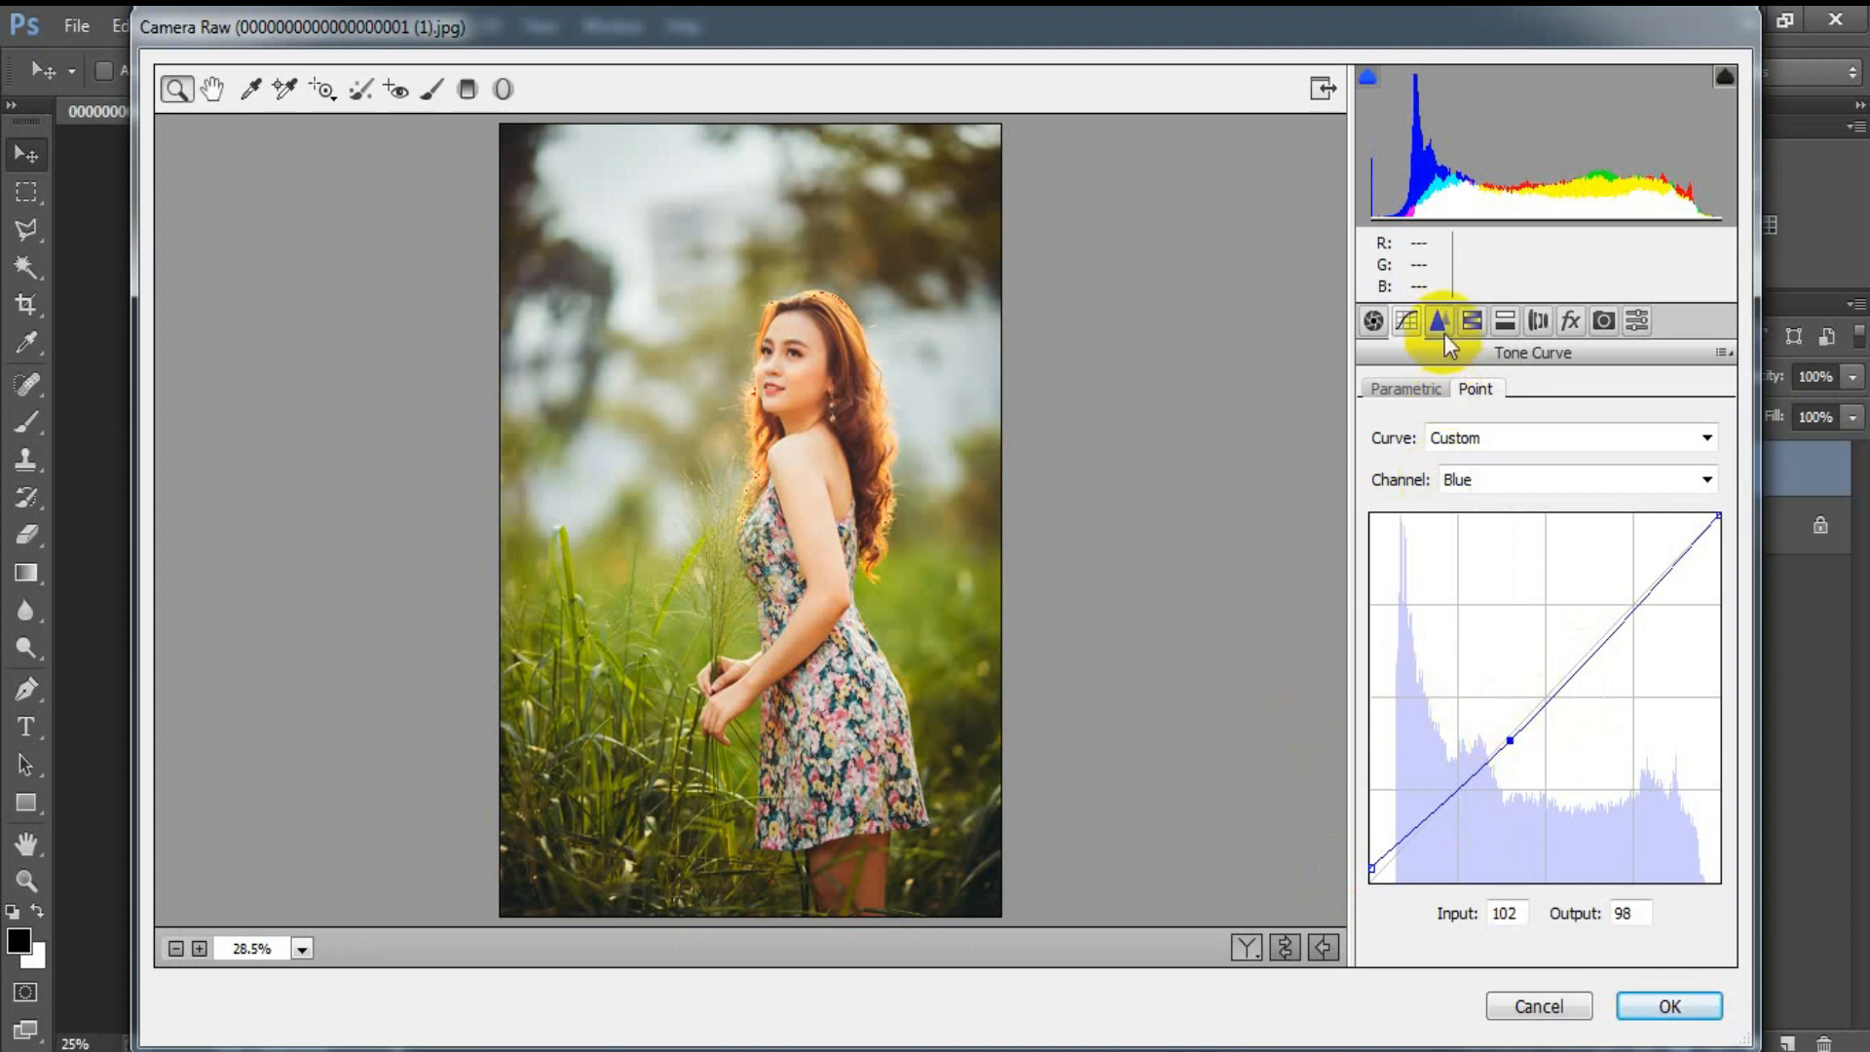
pyautogui.moveTo(1375, 436); pyautogui.dragTo(1411, 436)
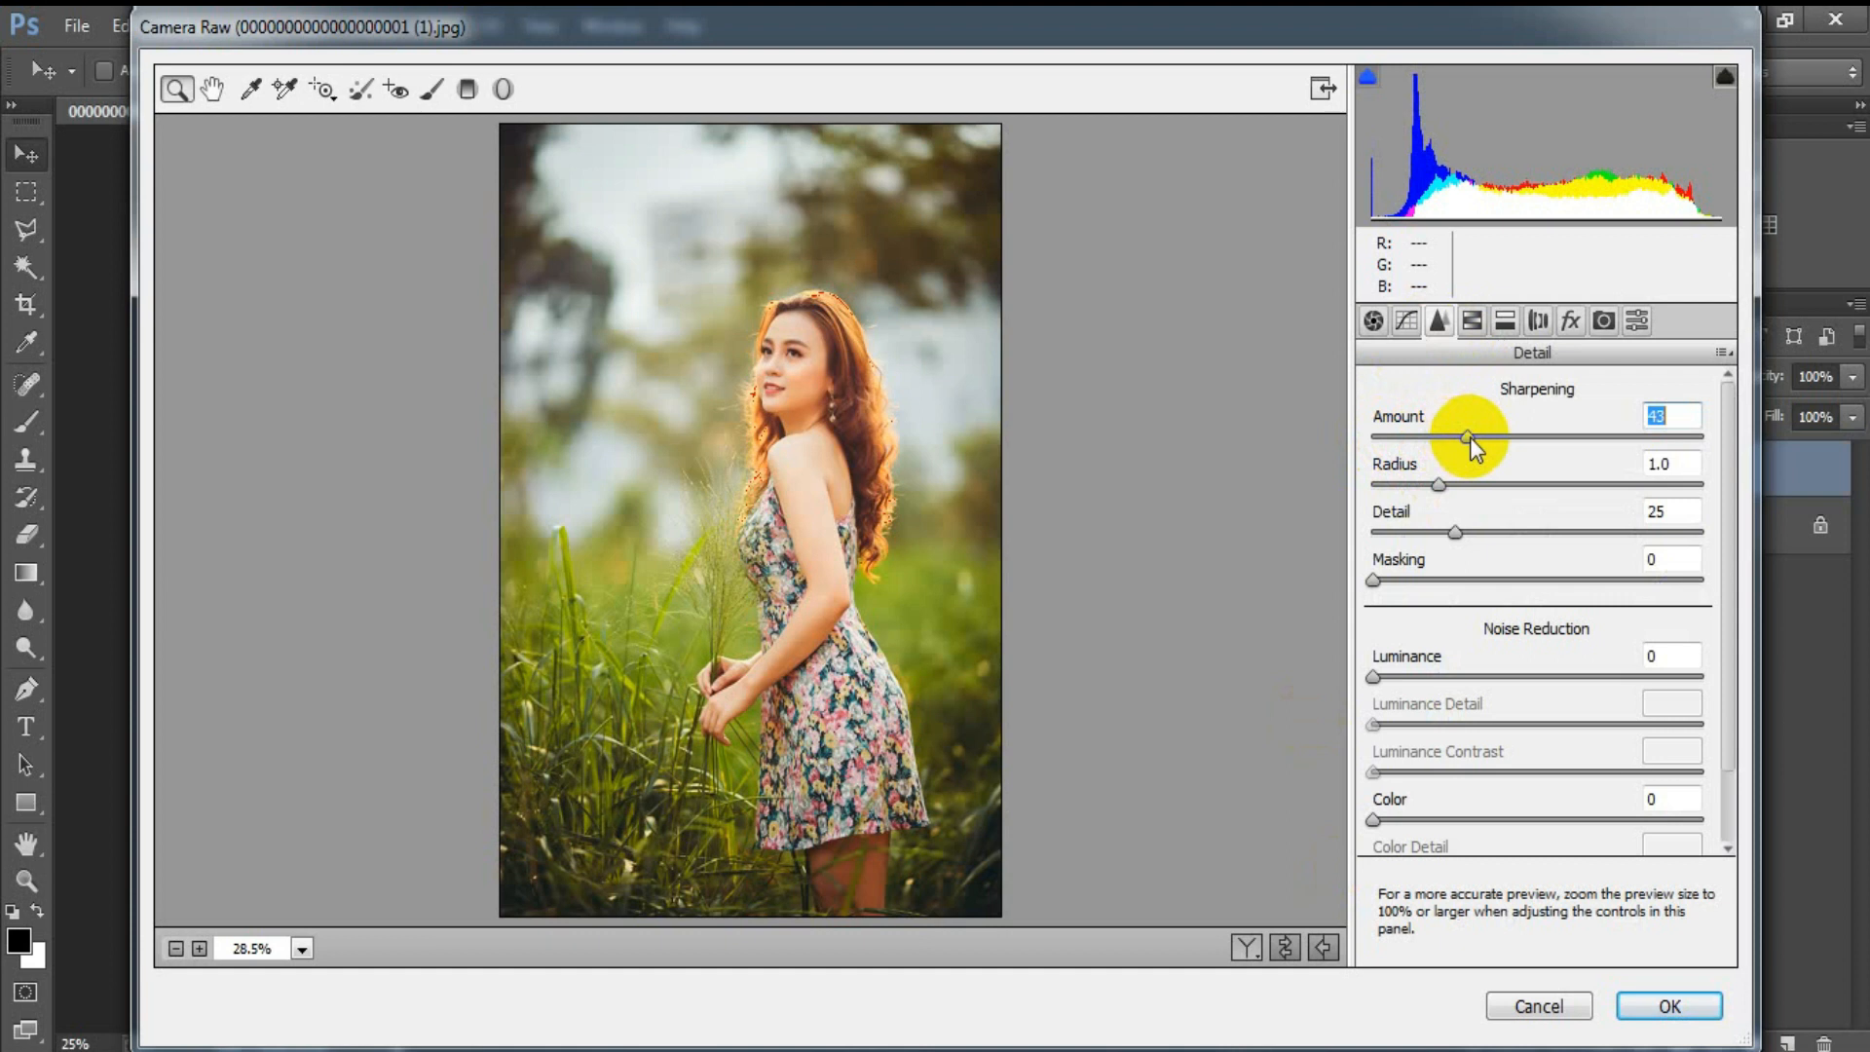
pyautogui.moveTo(1375, 679); pyautogui.dragTo(1457, 676)
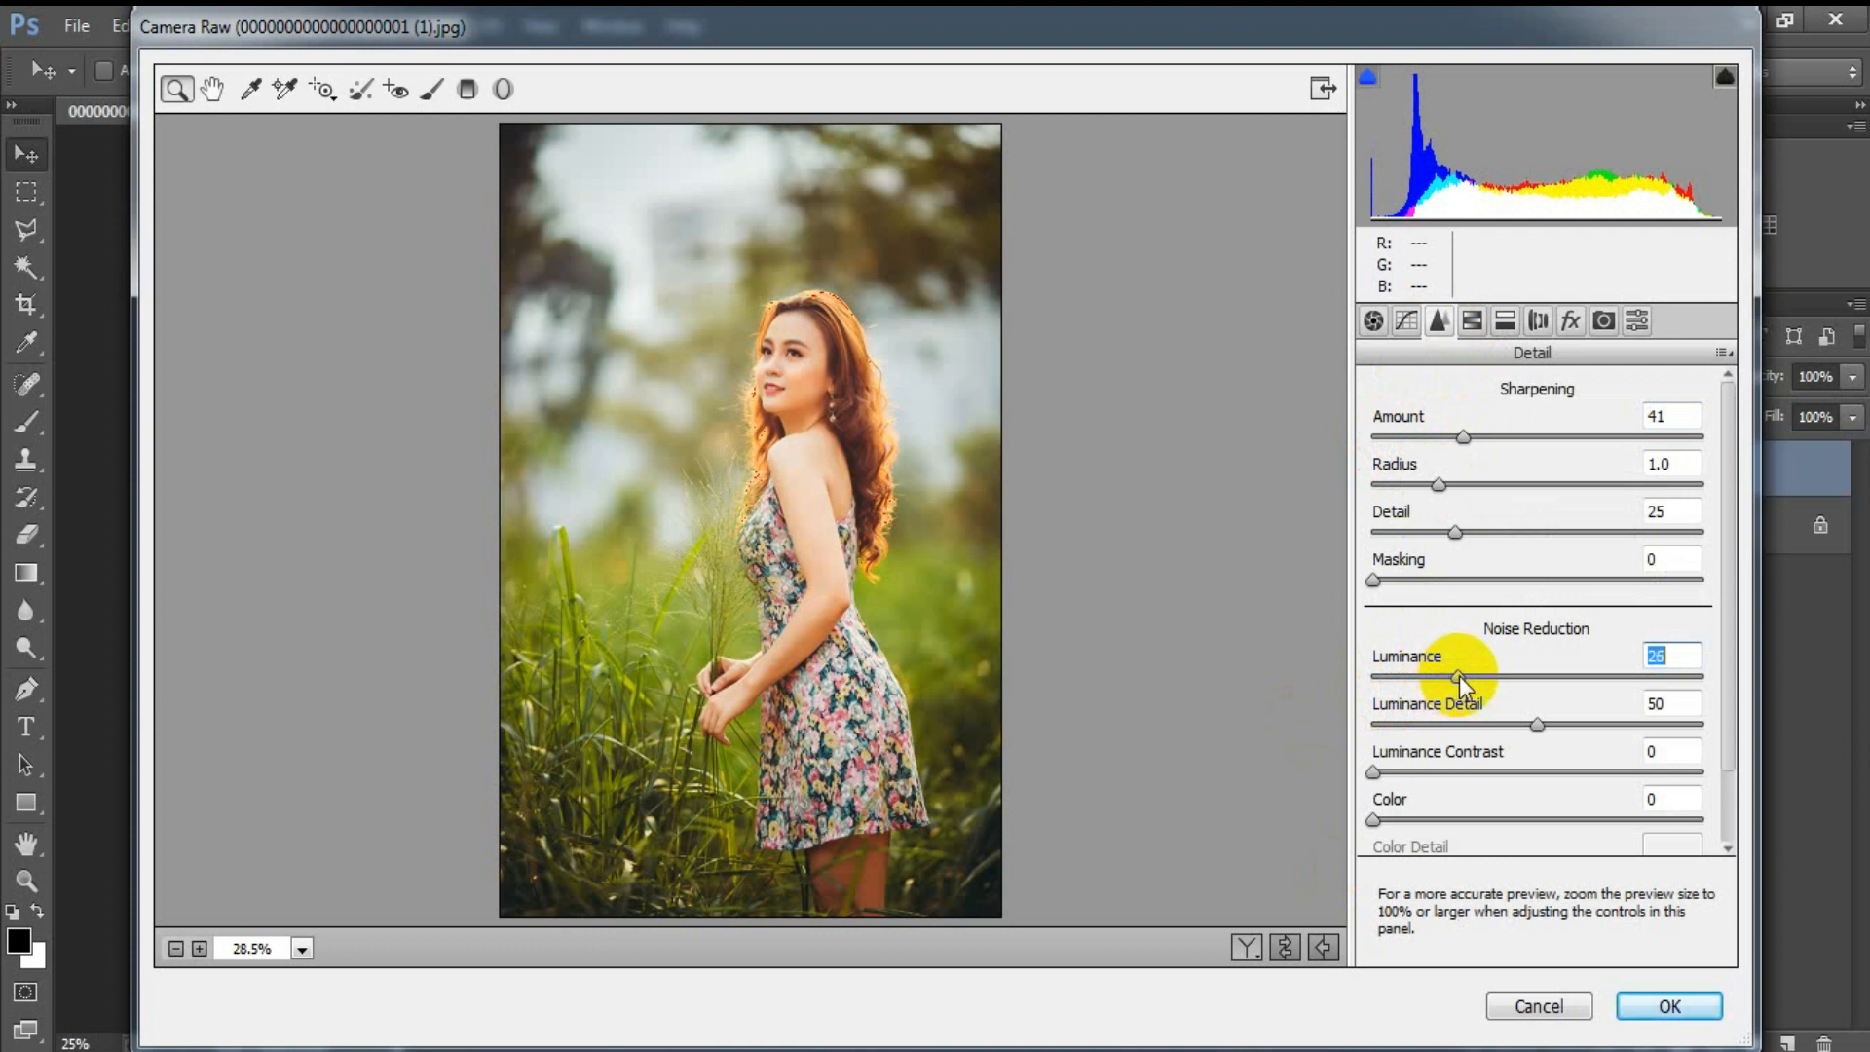
pyautogui.click(1658, 656)
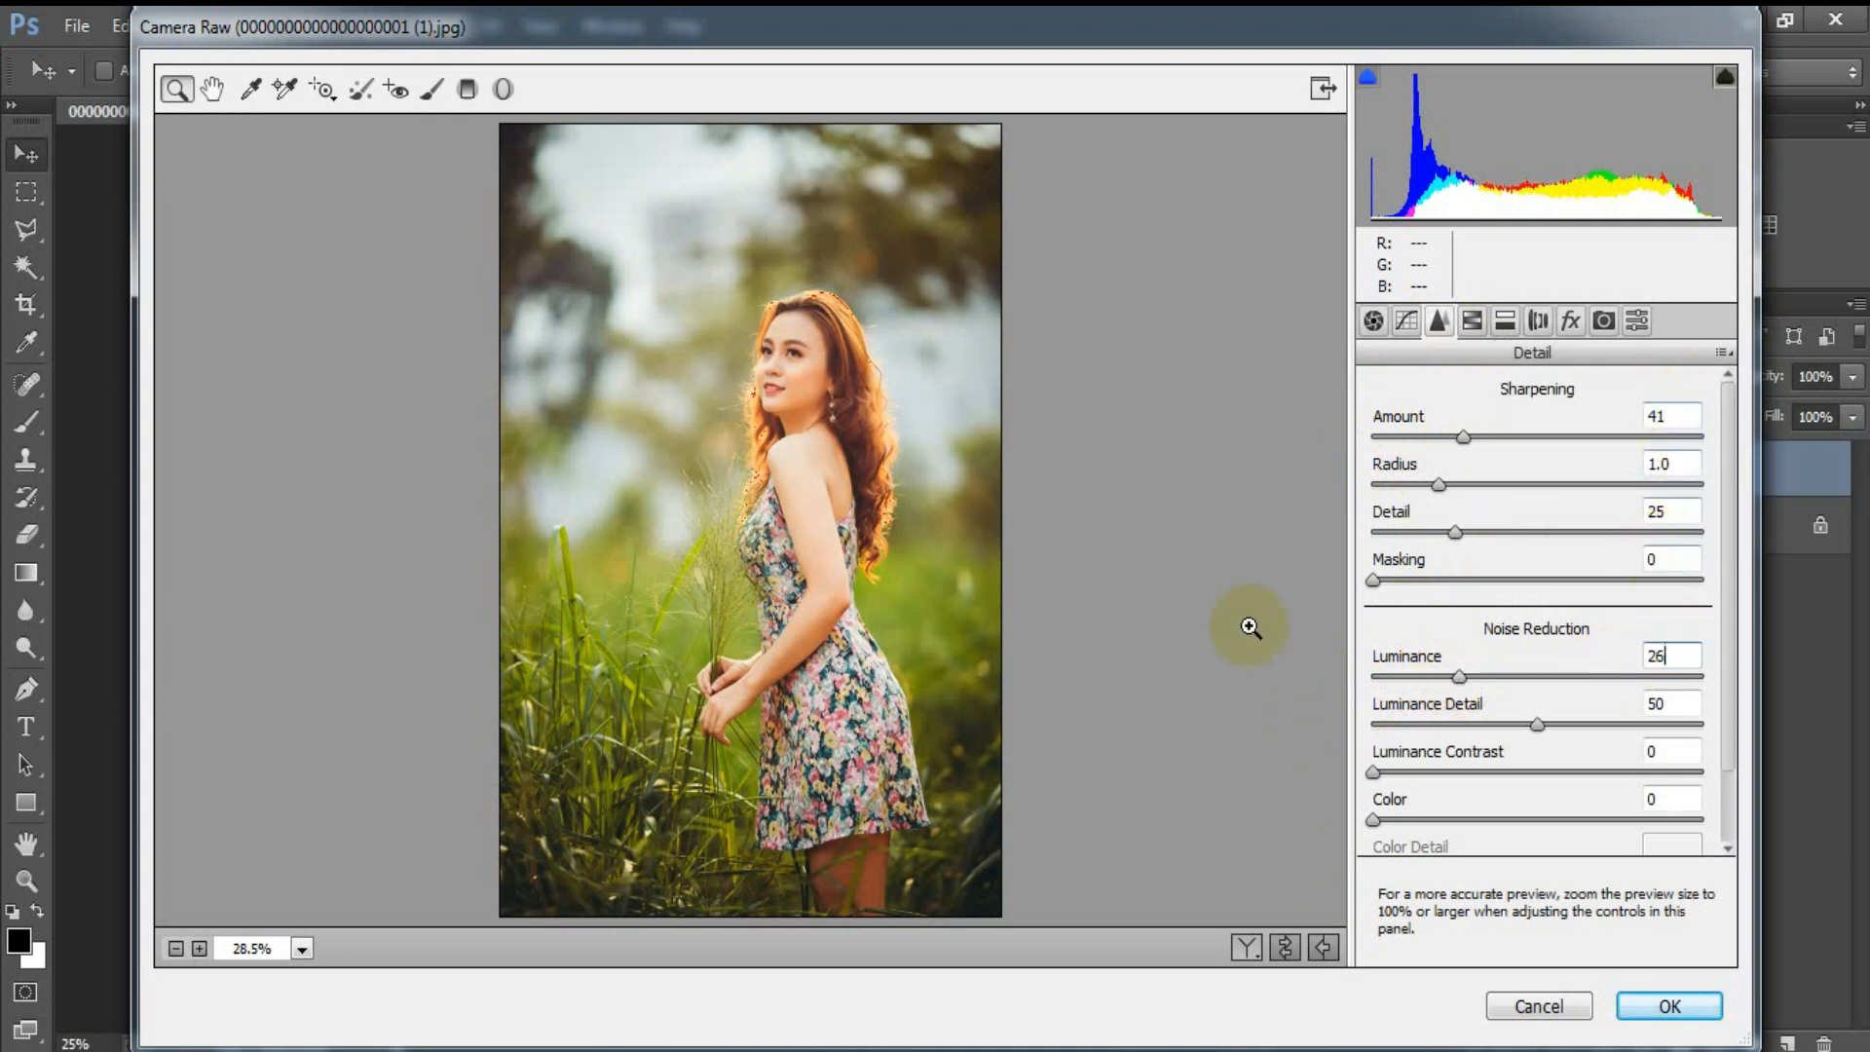
# Step: Shift the HSL hues, setting Reds to -45, Greens to +10 and Aquas to +78
pyautogui.click(1472, 320)
pyautogui.click(1377, 434)
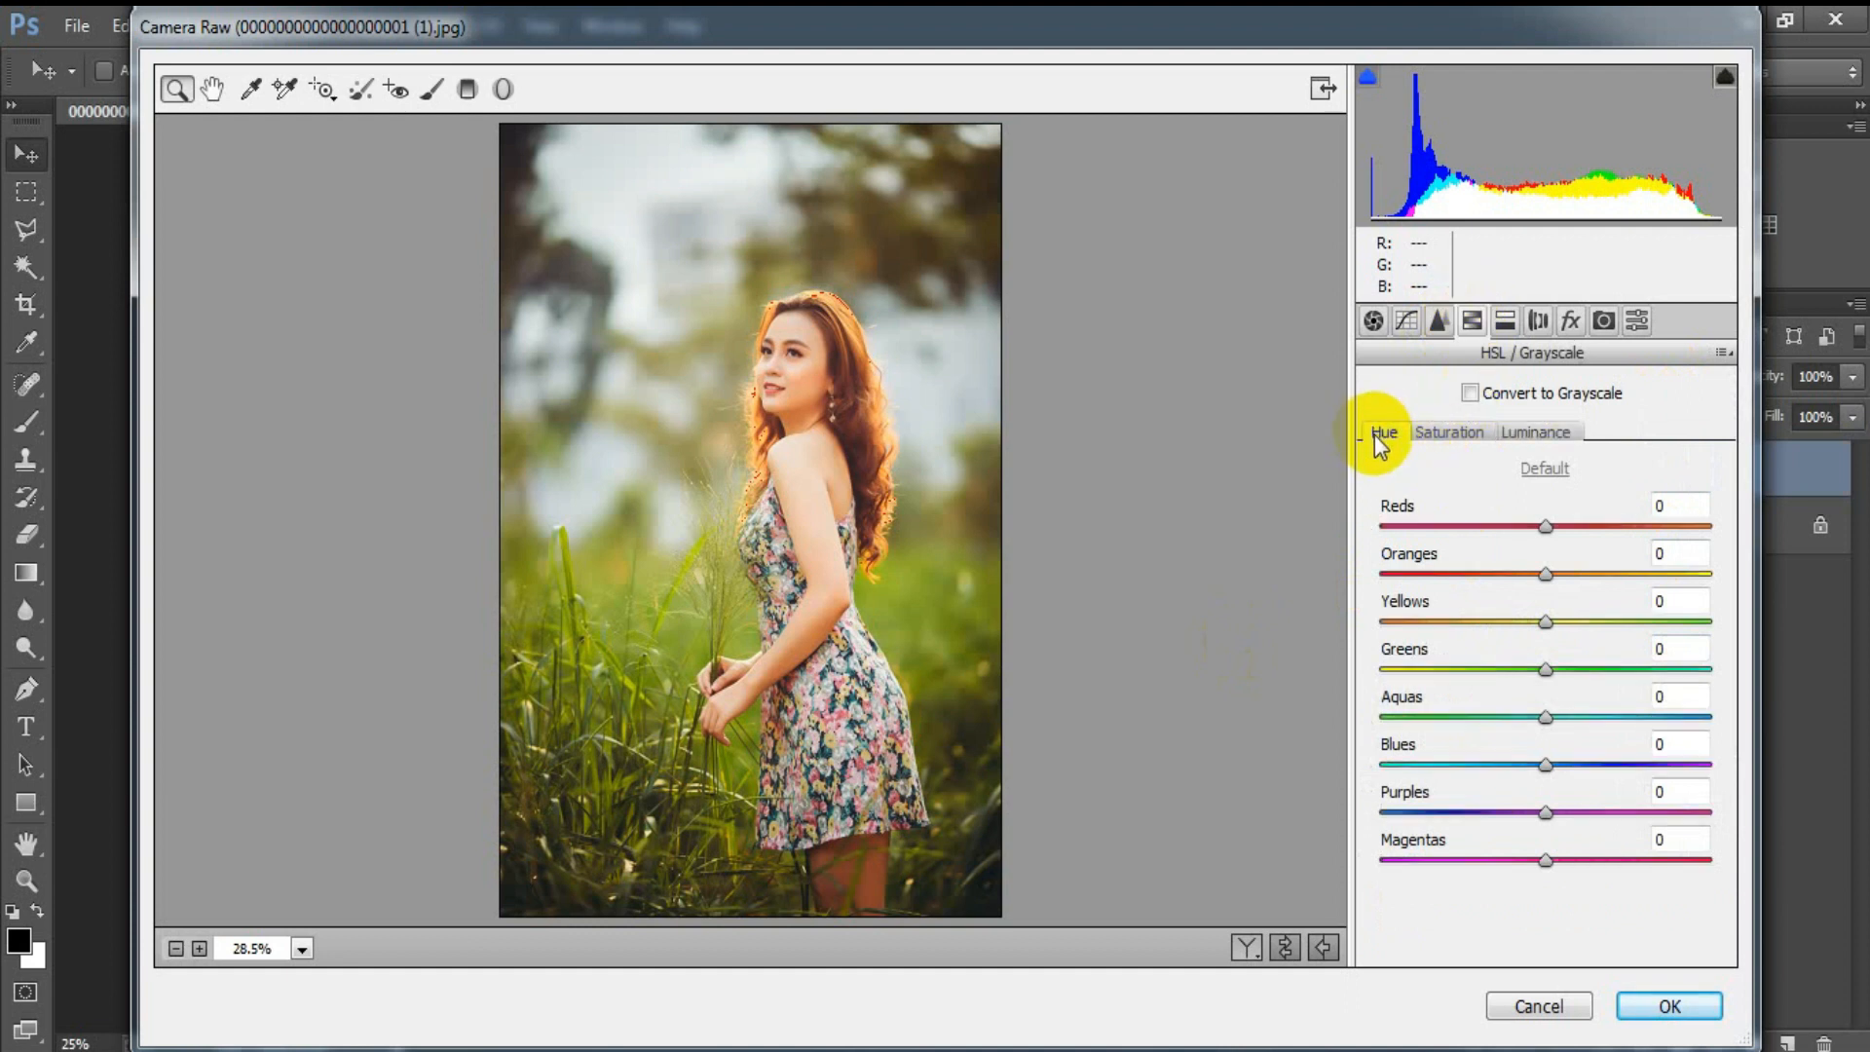
pyautogui.moveTo(1547, 527); pyautogui.dragTo(1474, 531)
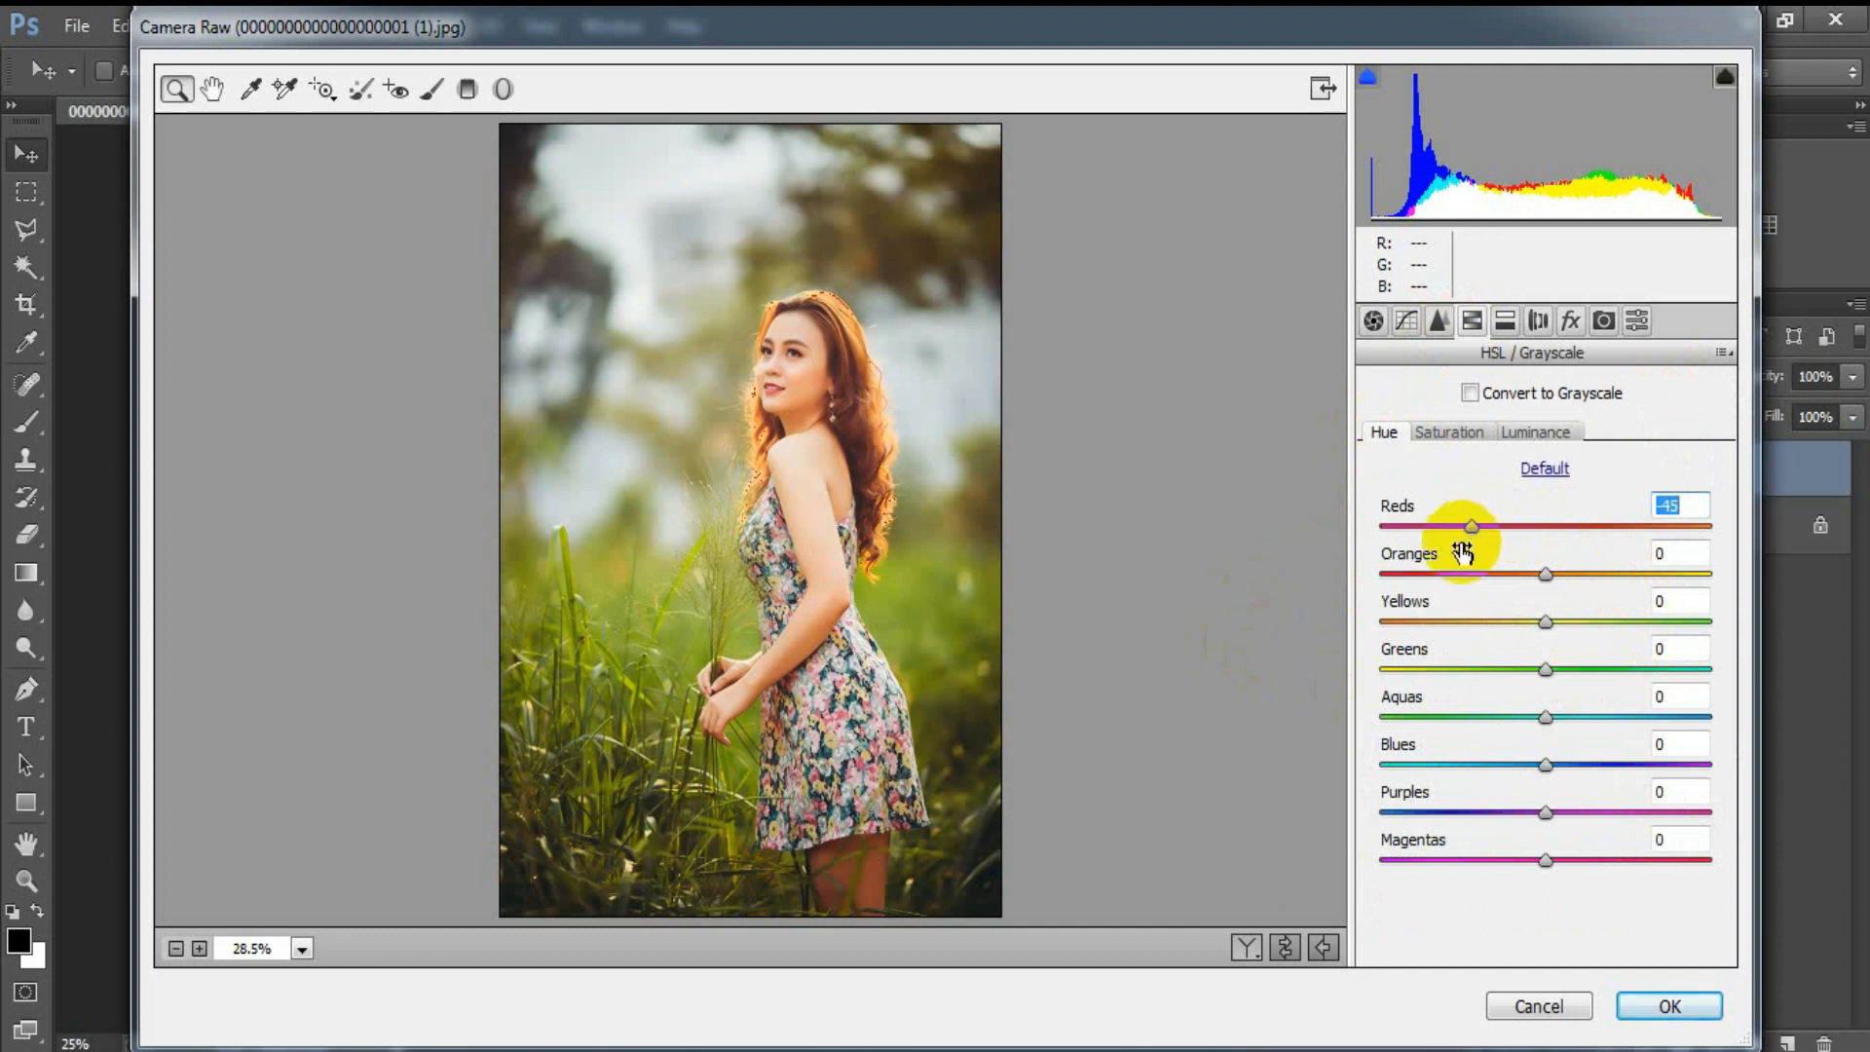
pyautogui.moveTo(1545, 669); pyautogui.dragTo(1569, 670)
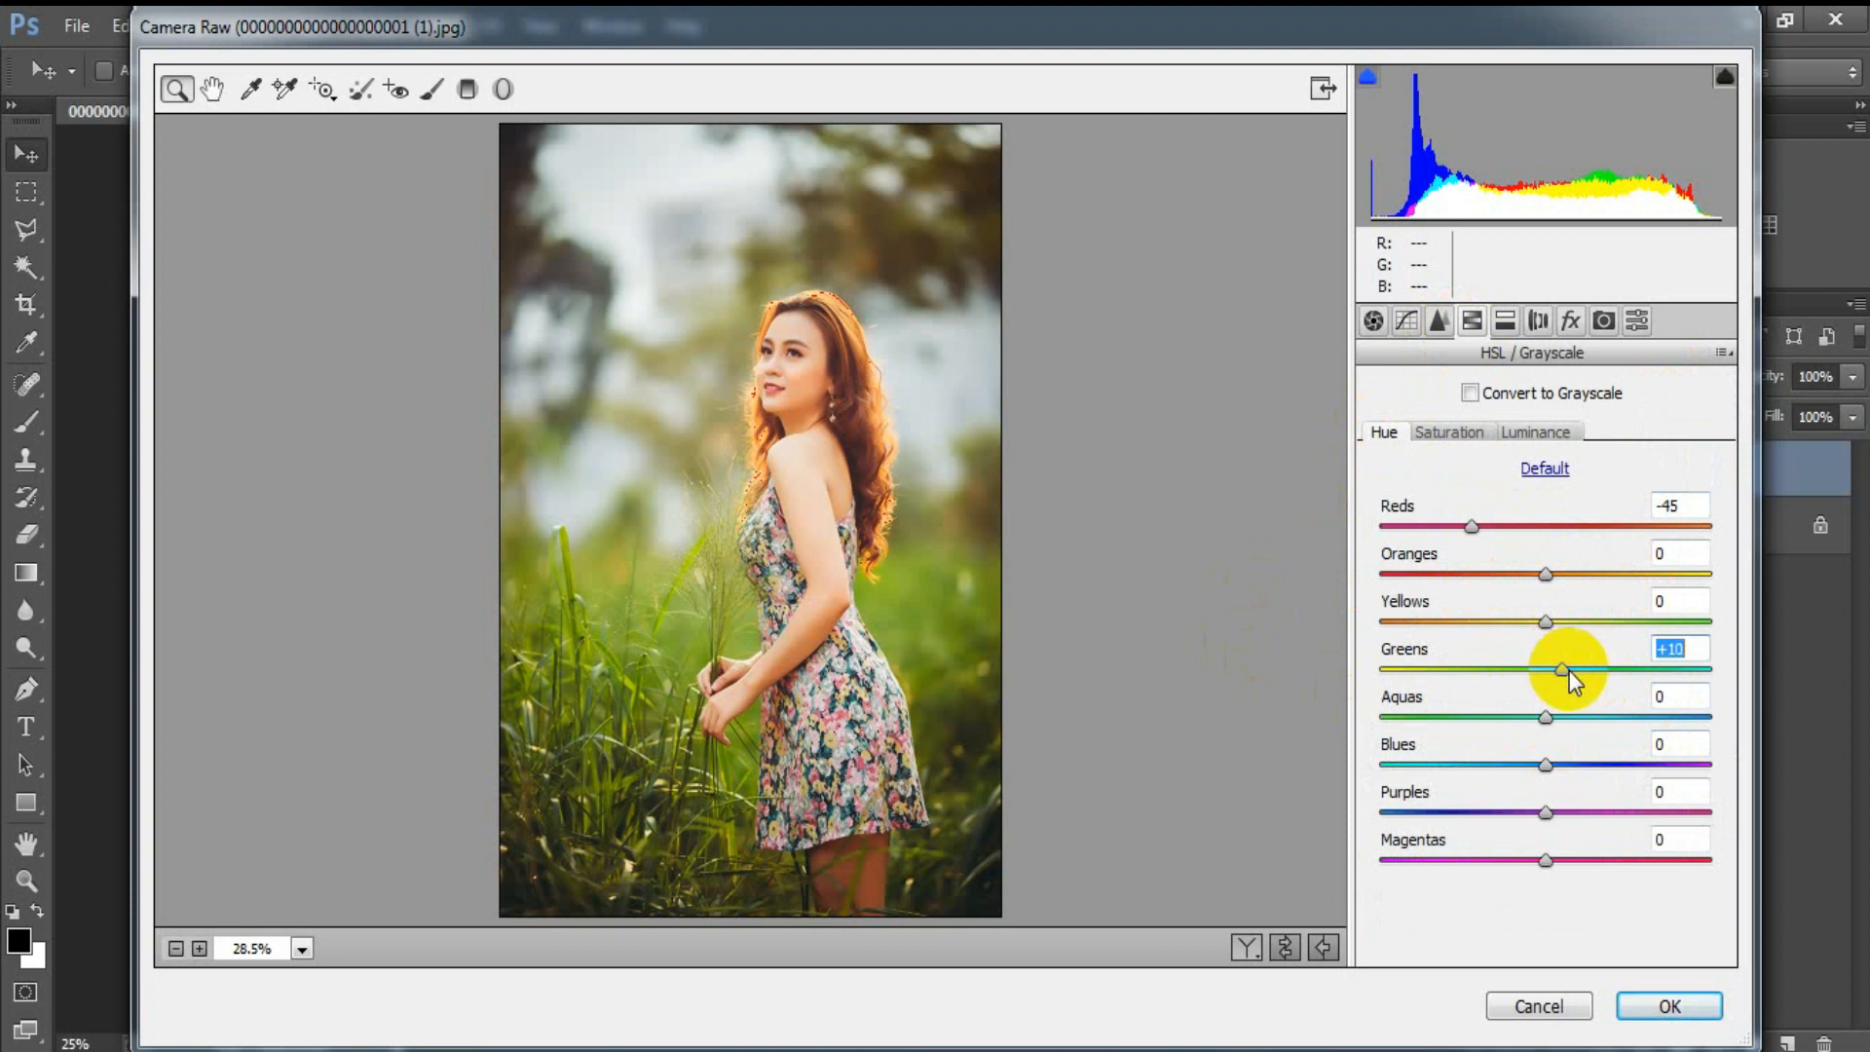
pyautogui.moveTo(1546, 717); pyautogui.dragTo(1675, 715)
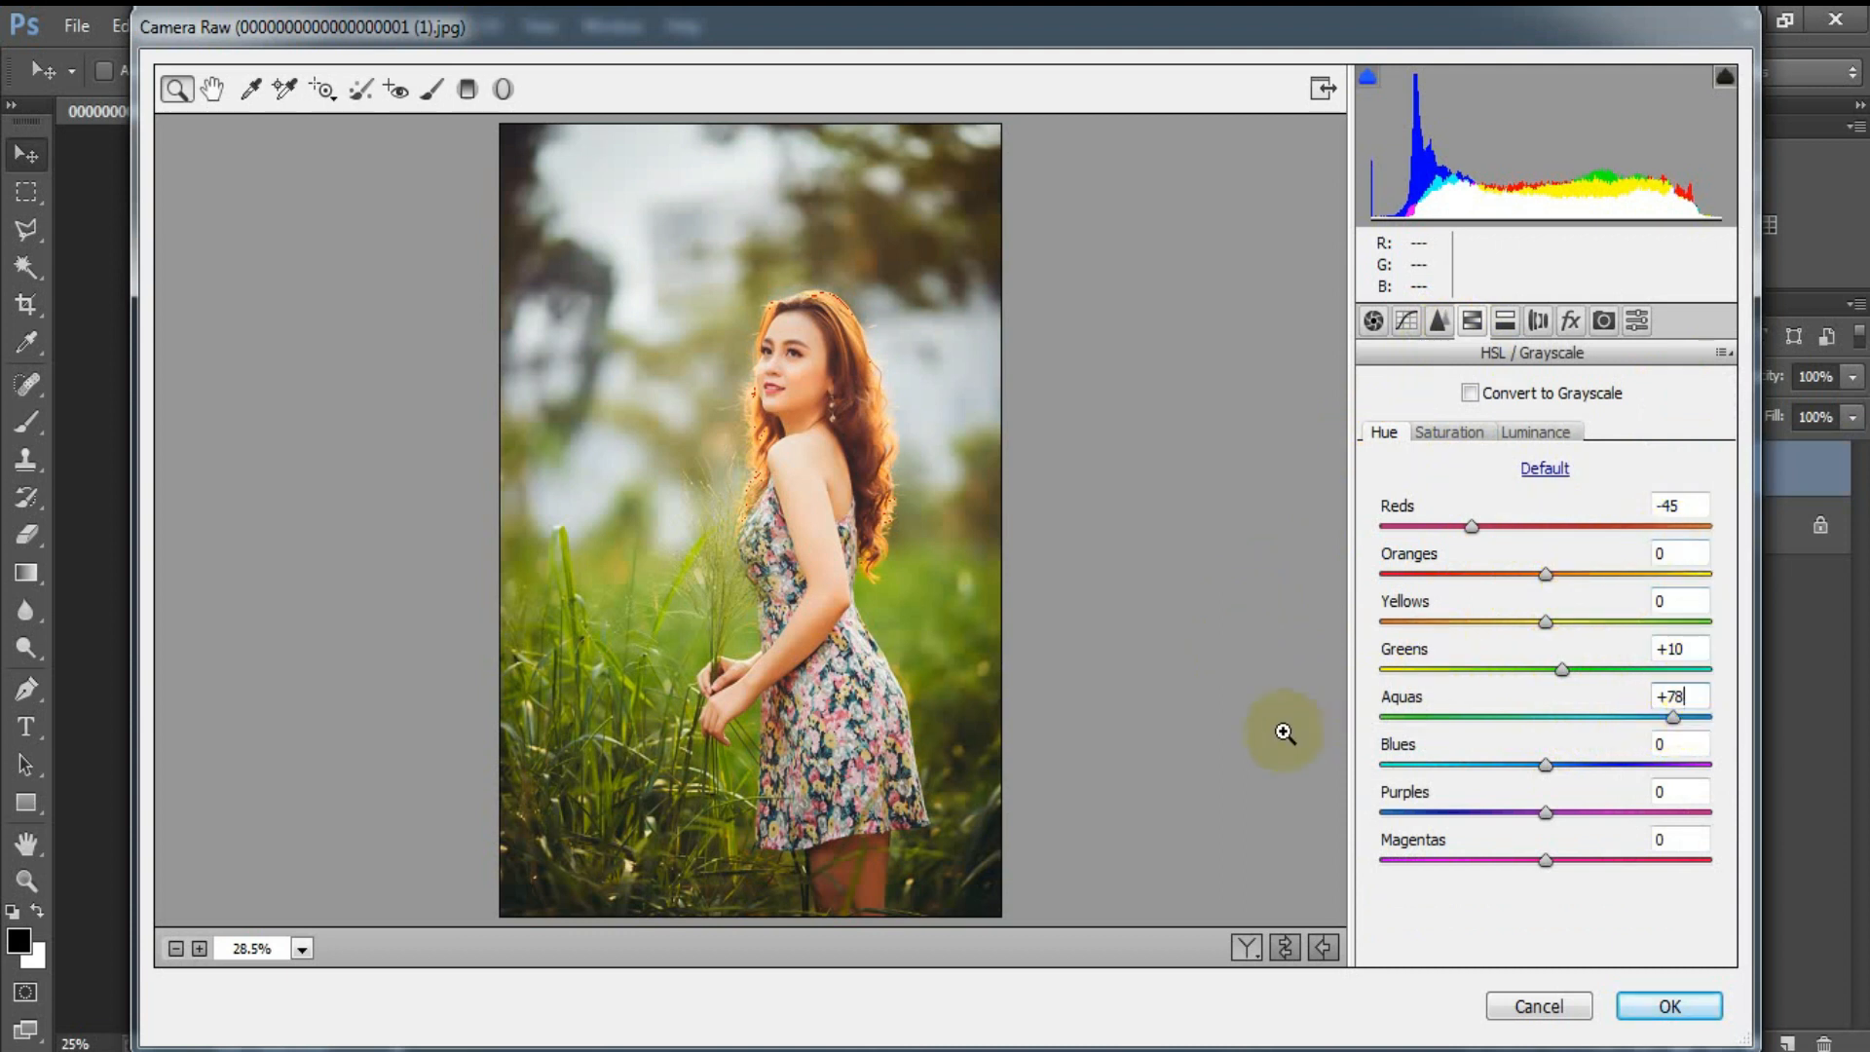
# Step: Set the HSL saturation of Reds to +35, Oranges to -23, Yellows to -26 and Greens to -9
pyautogui.click(1467, 434)
pyautogui.moveTo(1546, 525); pyautogui.dragTo(1504, 577)
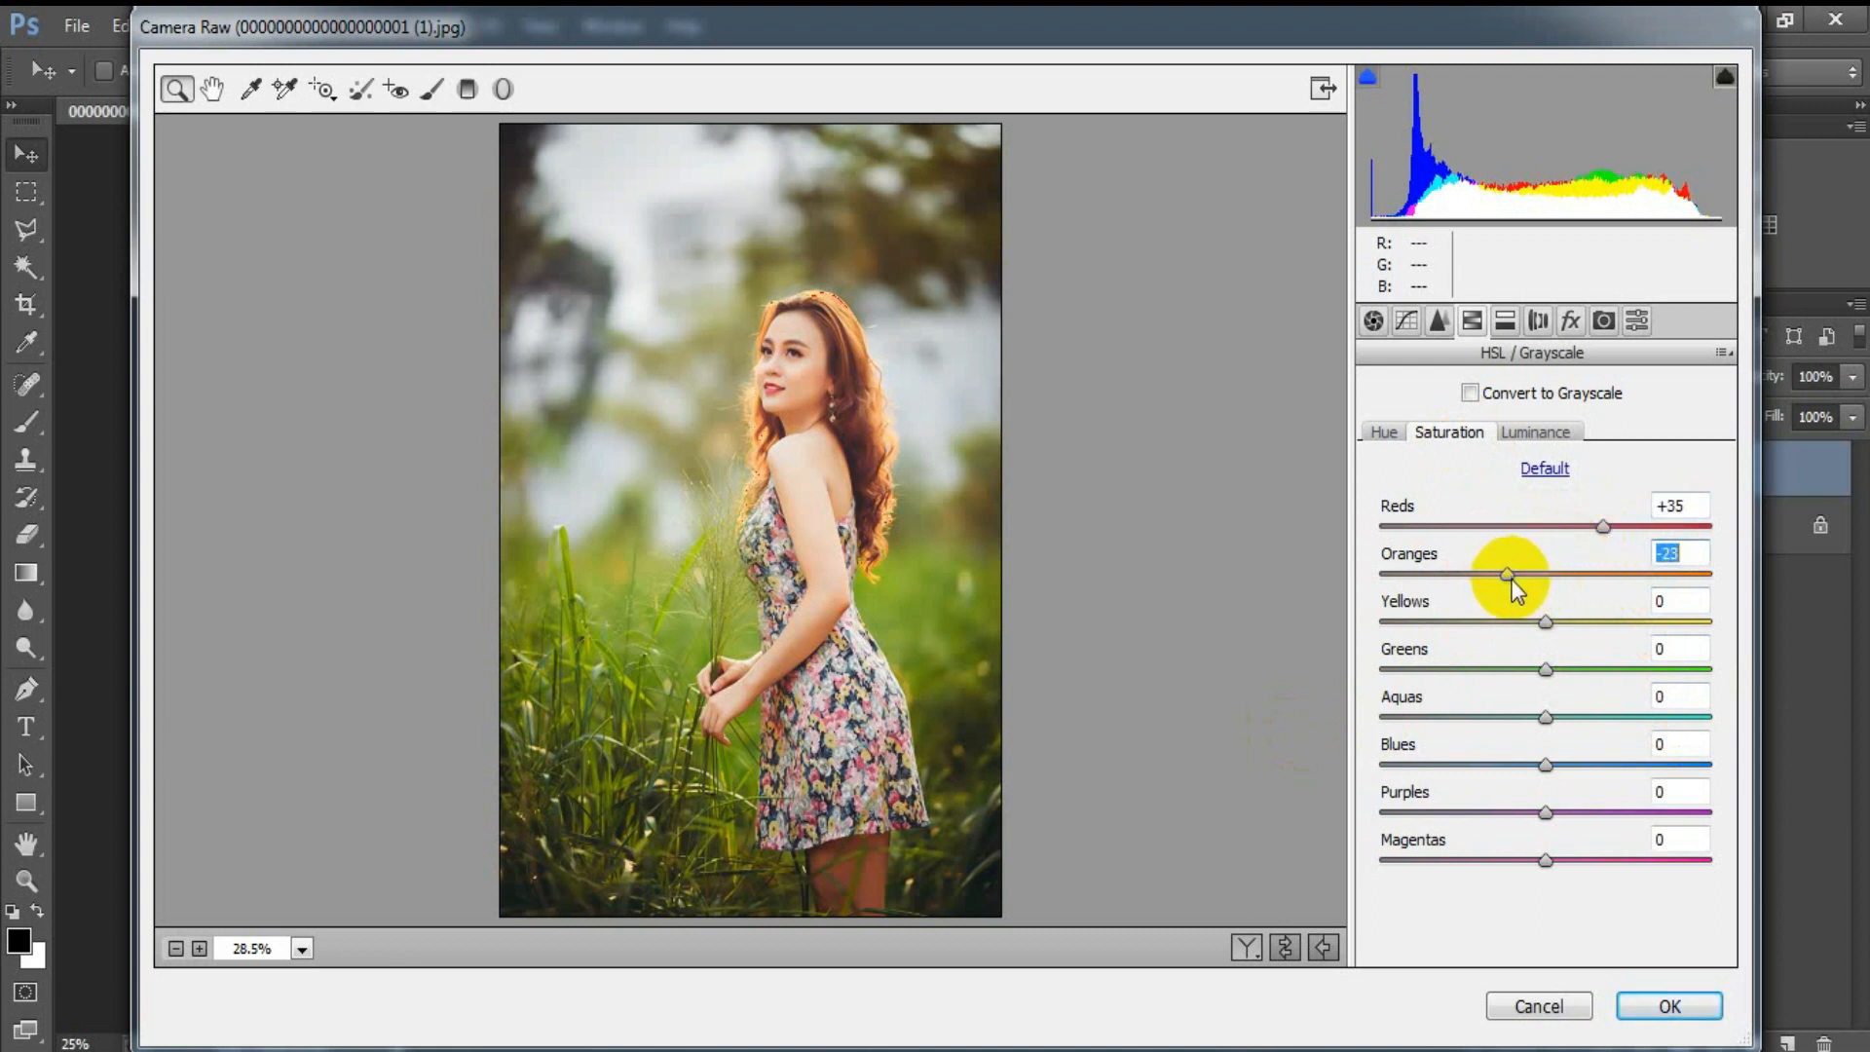
pyautogui.moveTo(1539, 623); pyautogui.dragTo(1509, 638)
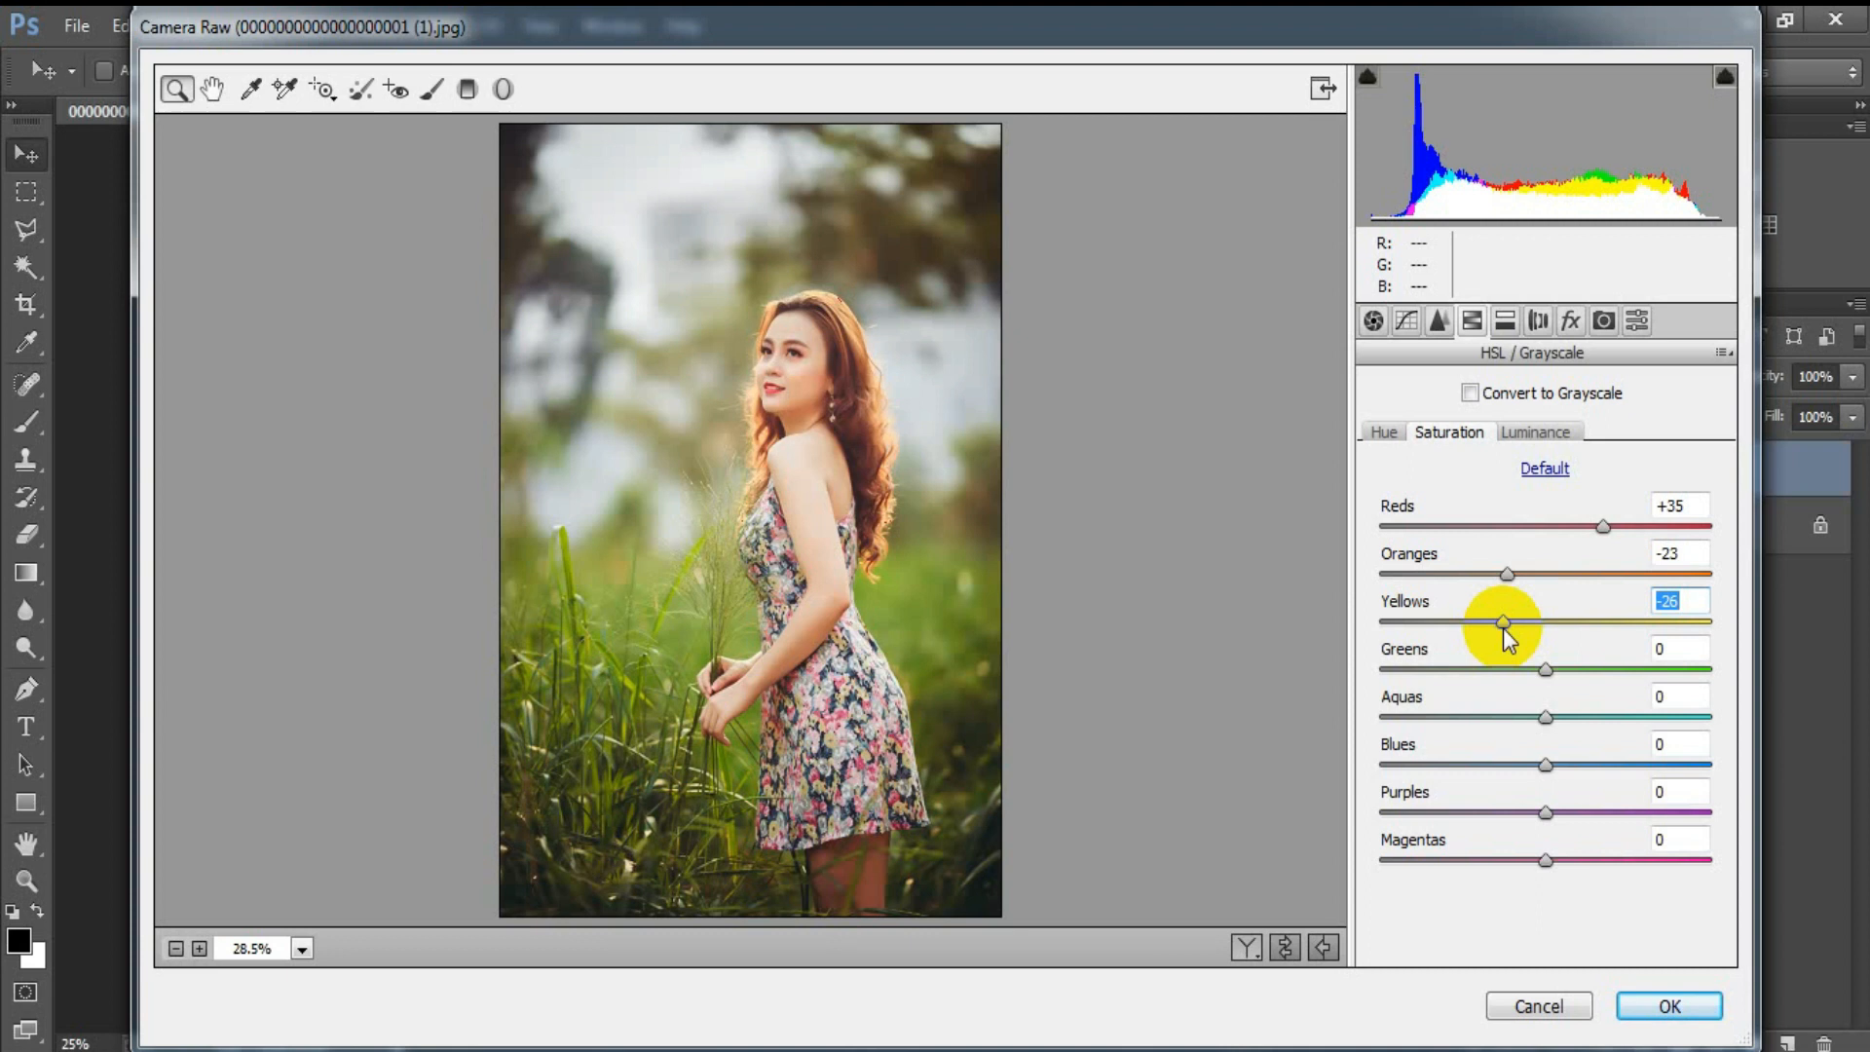
pyautogui.moveTo(1546, 668); pyautogui.dragTo(1537, 672)
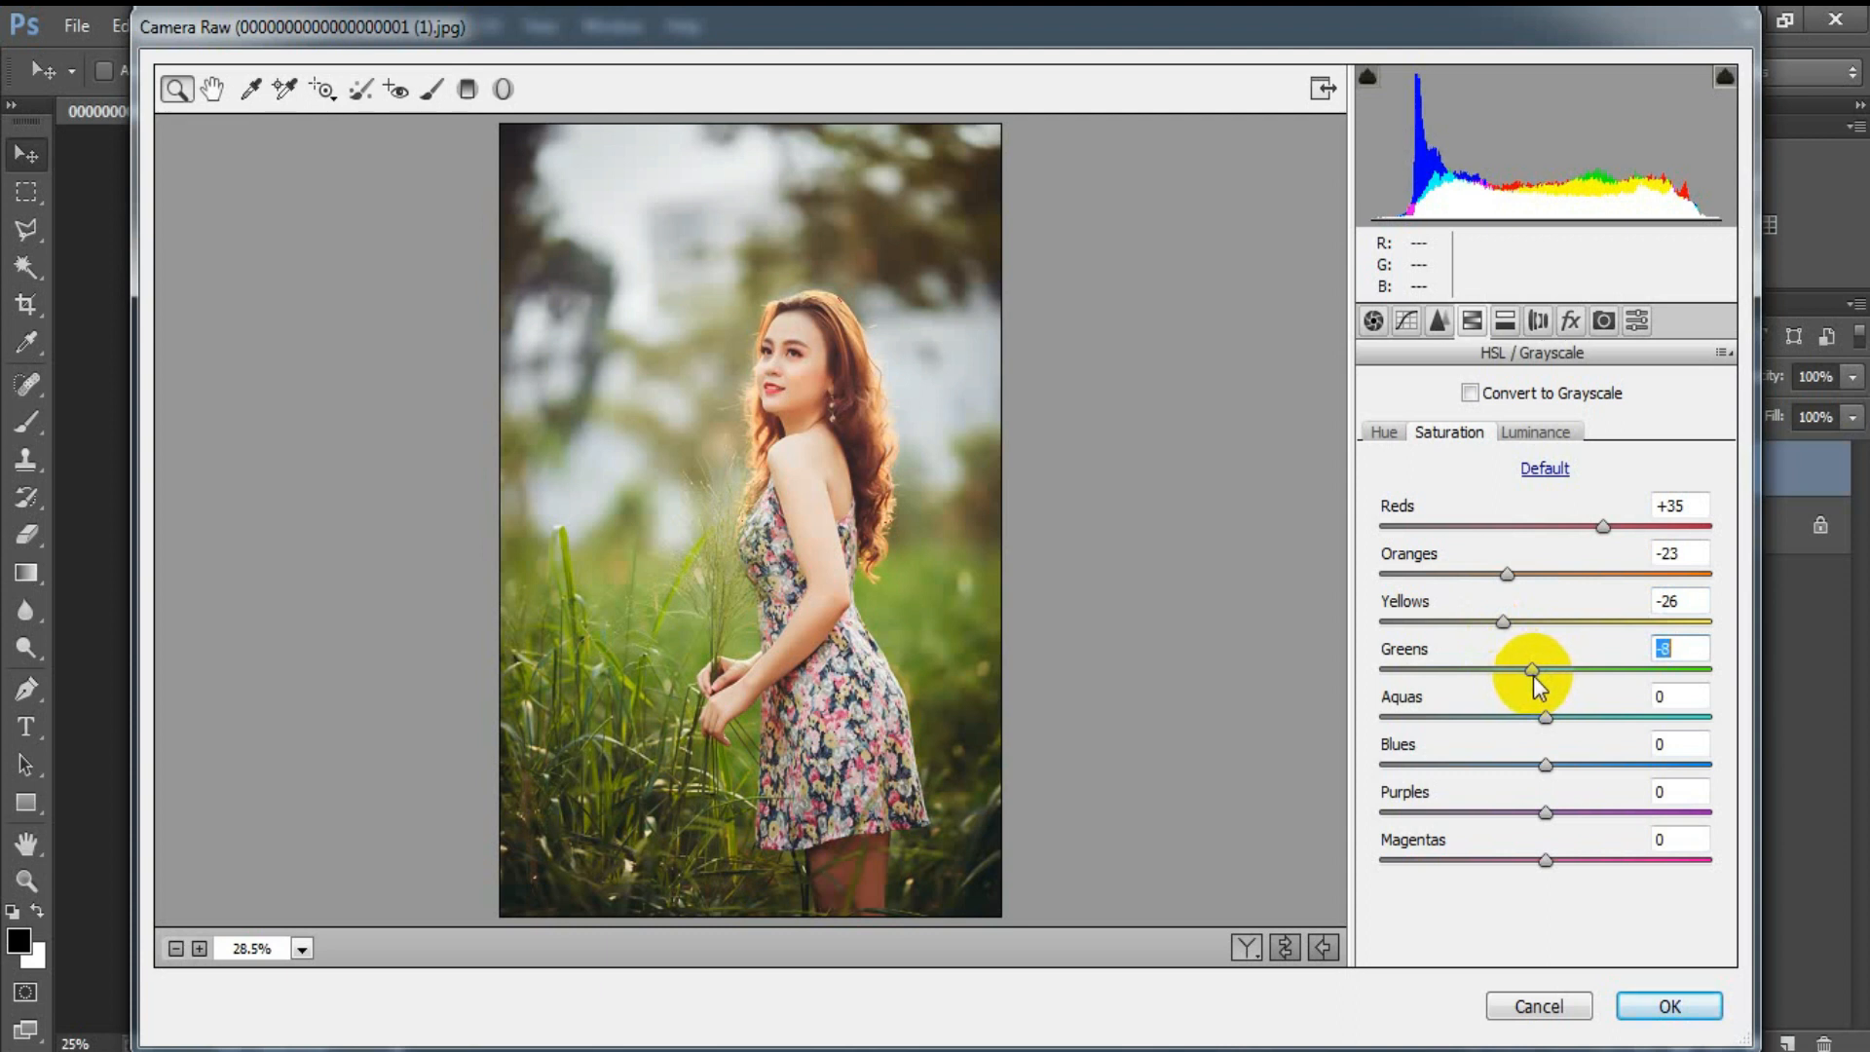
pyautogui.moveTo(1533, 674); pyautogui.dragTo(1531, 674)
pyautogui.click(1688, 650)
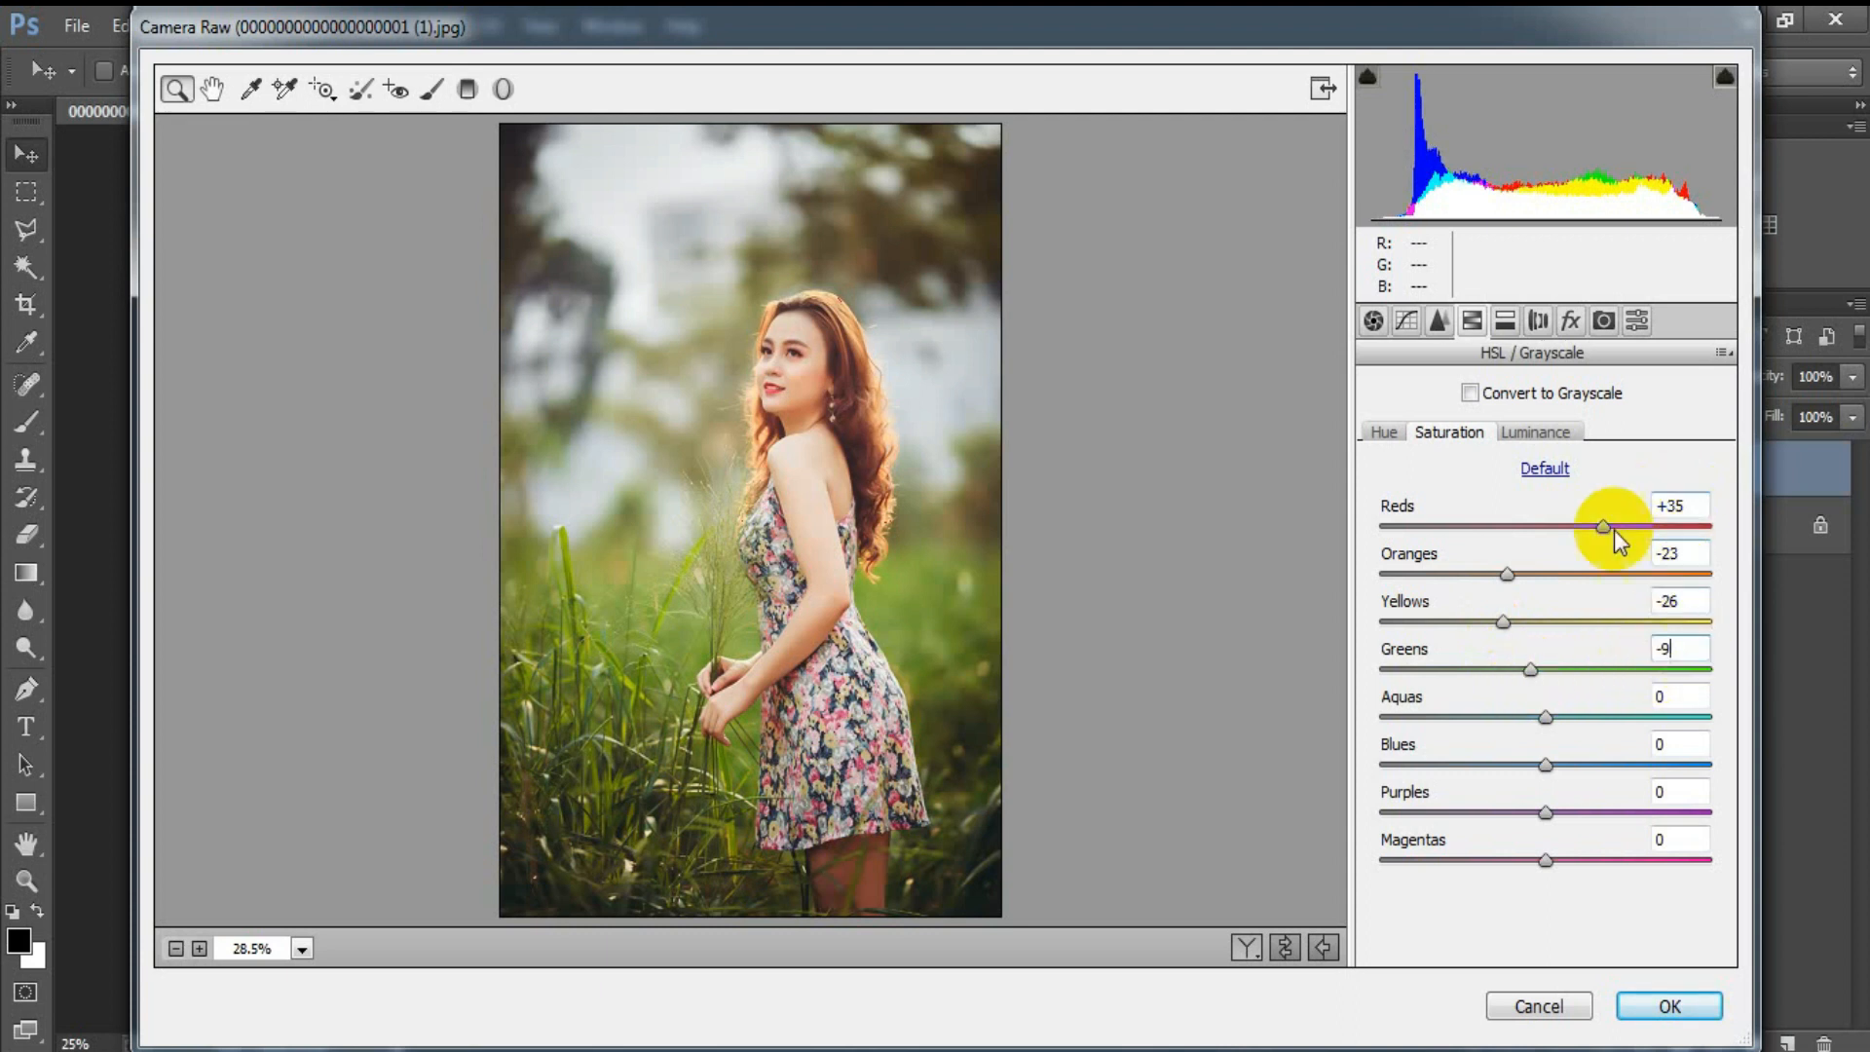
# Step: Set the HSL luminance of Oranges to -13 and Greens to -65
pyautogui.click(1543, 434)
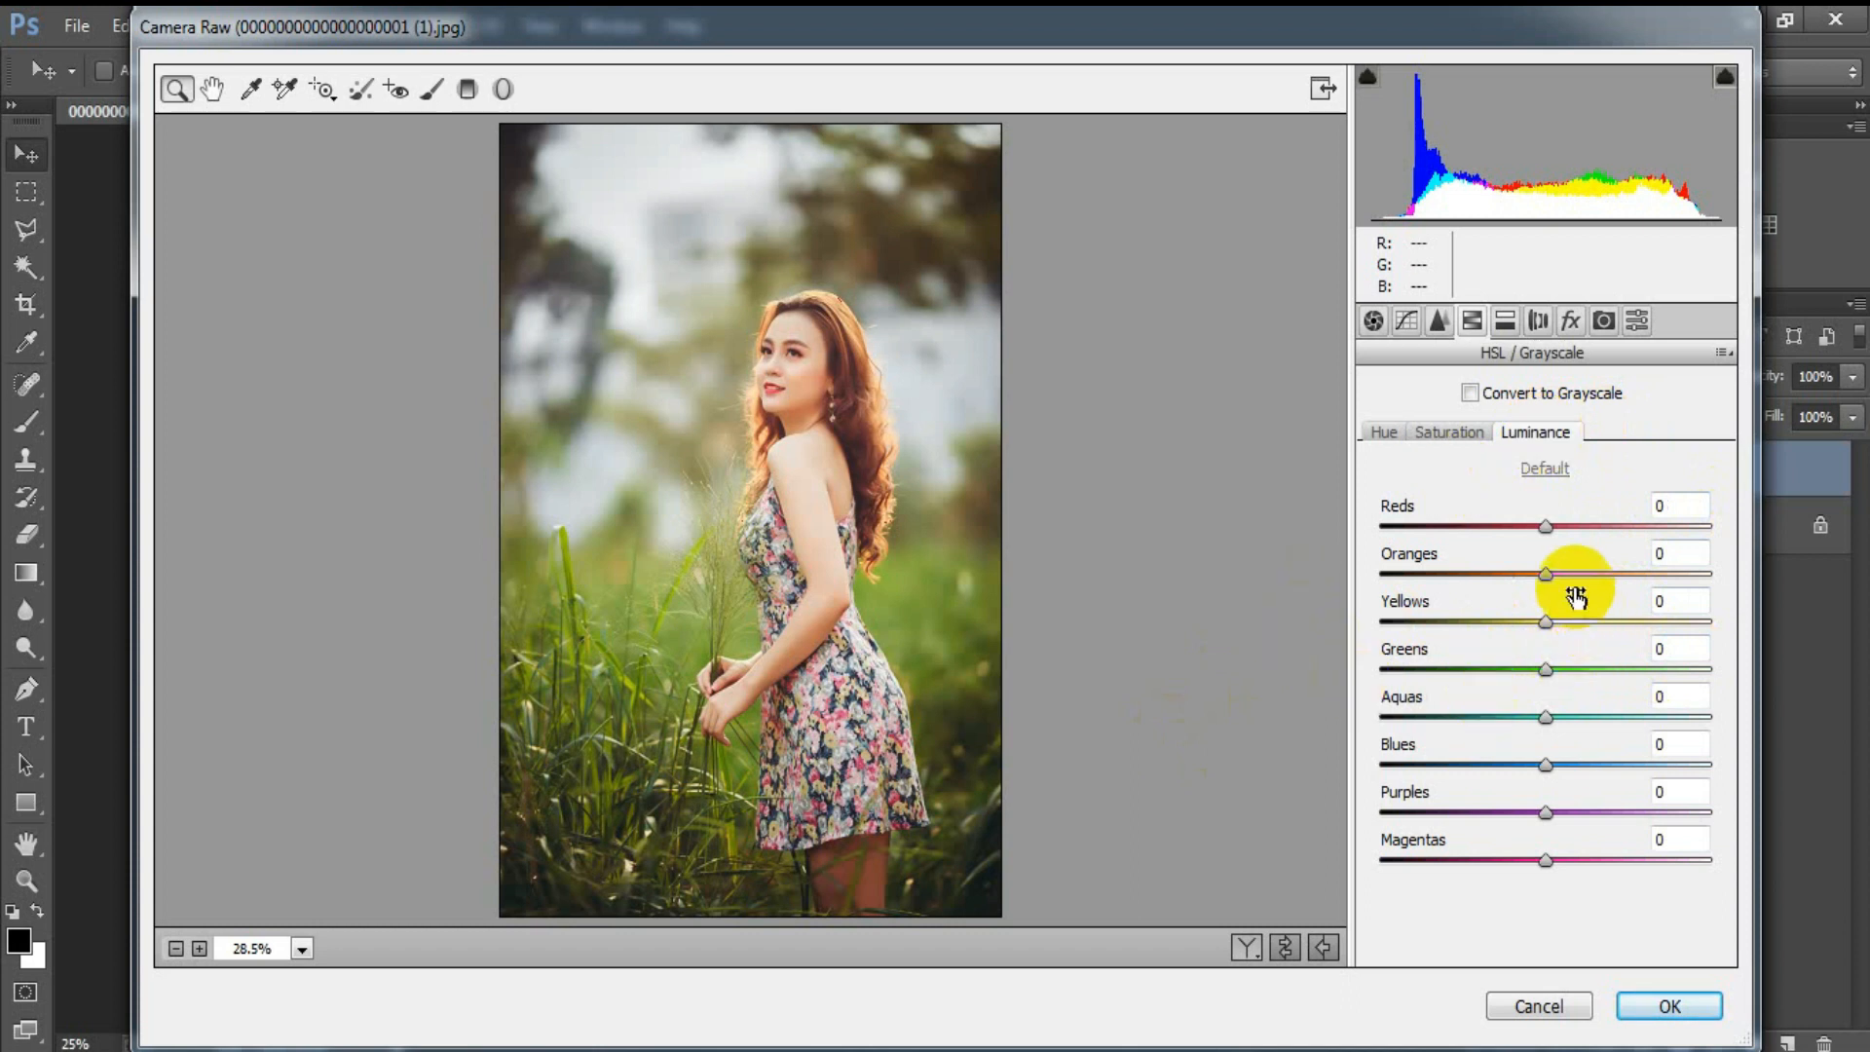
pyautogui.moveTo(1546, 573); pyautogui.dragTo(1524, 573)
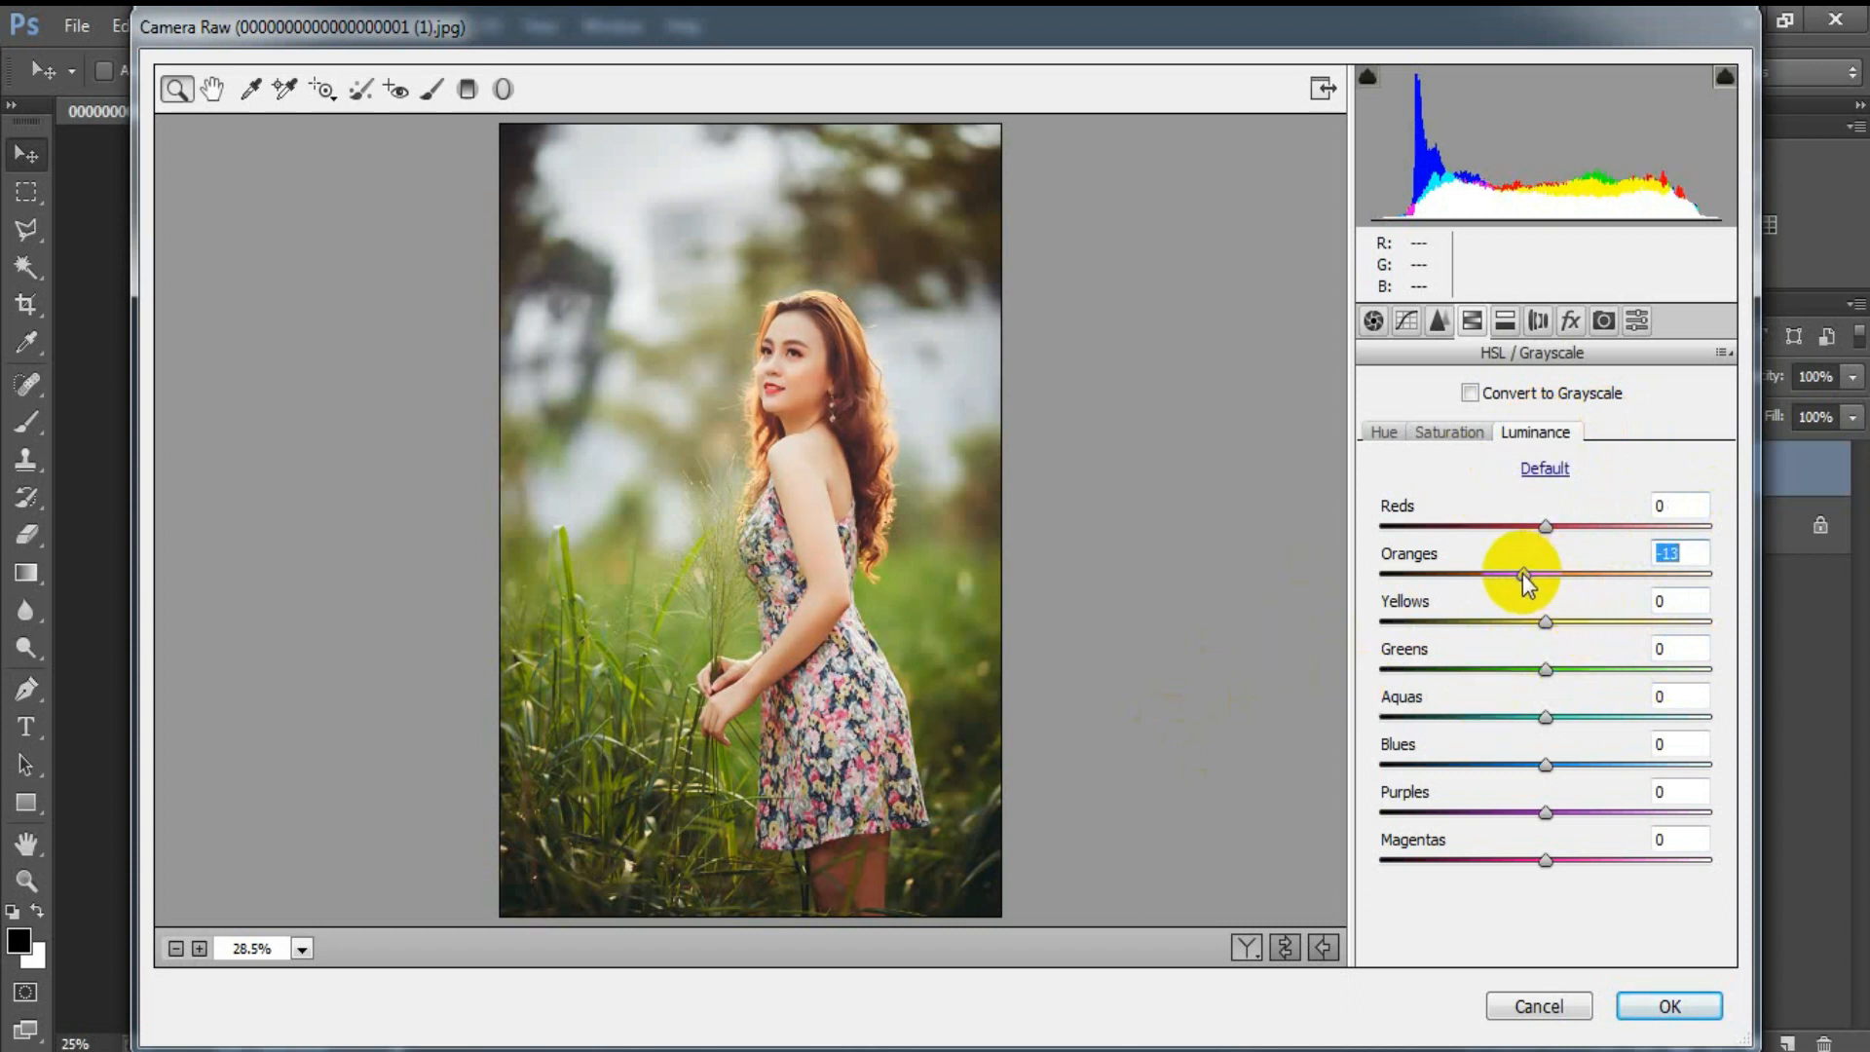
pyautogui.moveTo(1545, 670); pyautogui.dragTo(1439, 668)
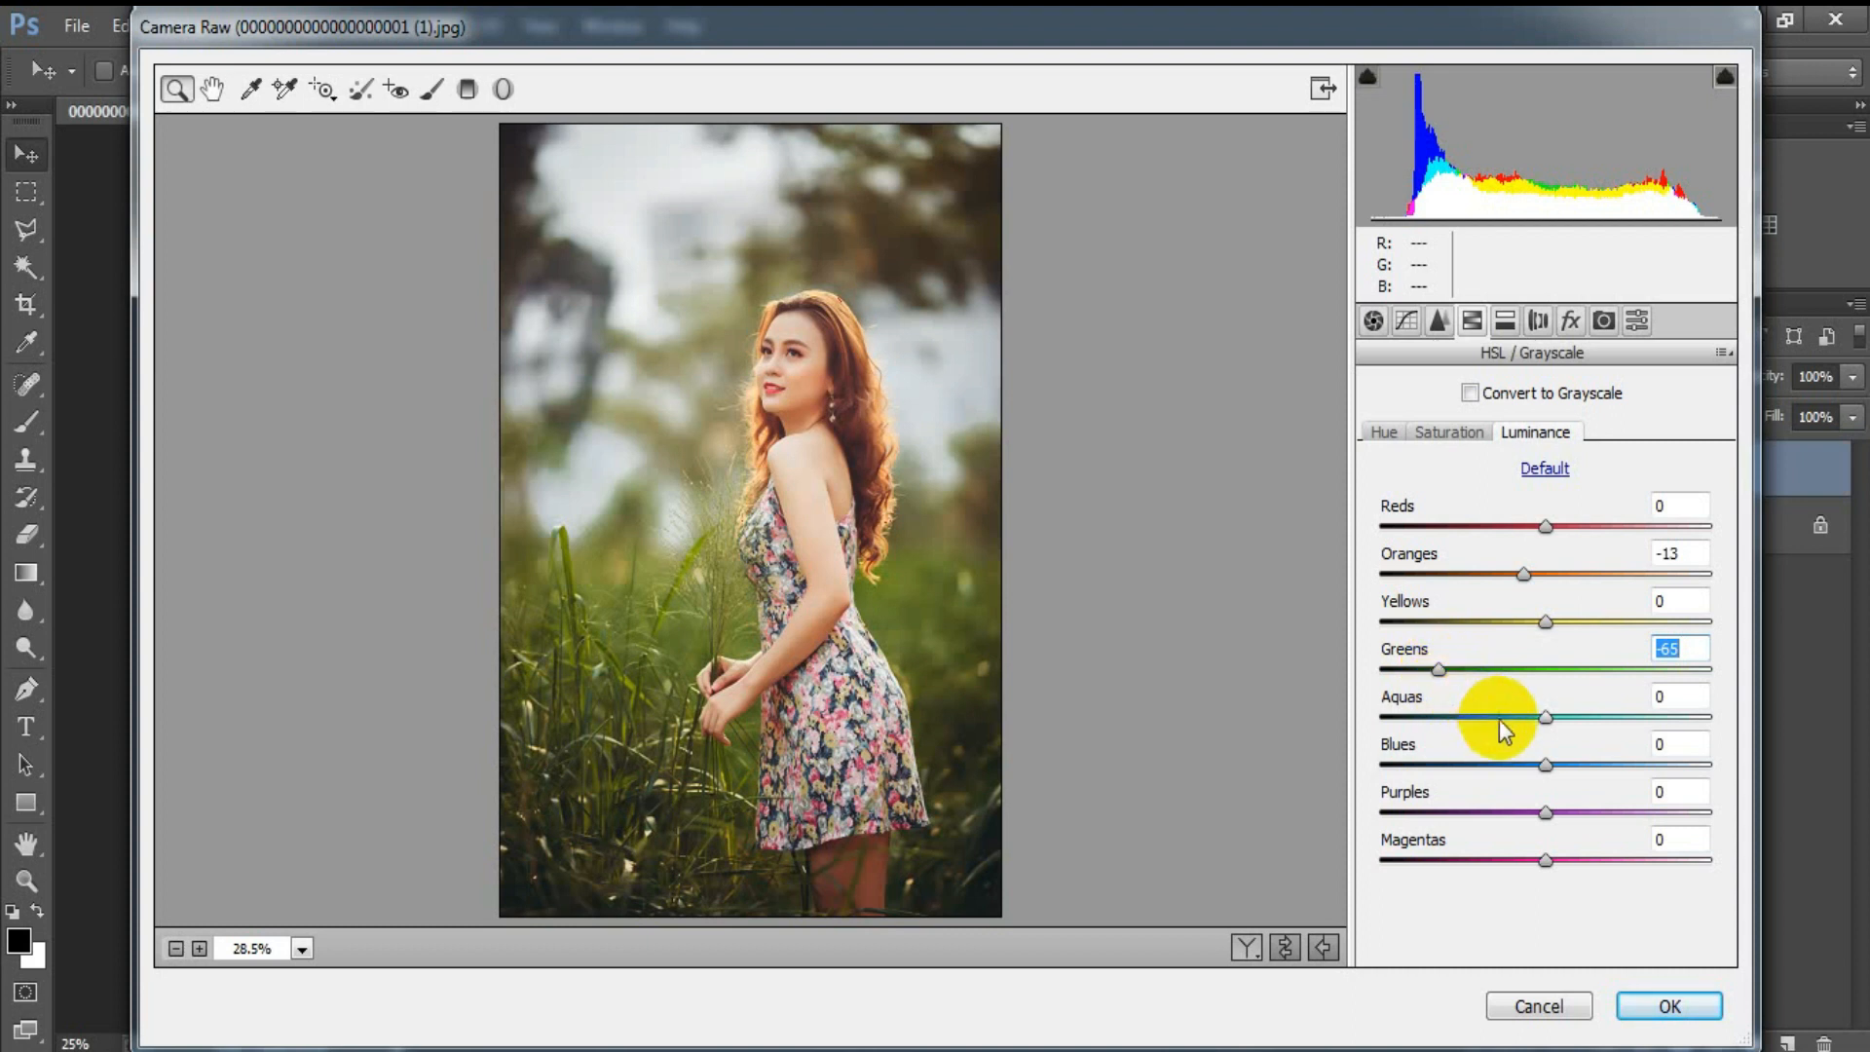
# Step: Set the HSL luminance of Aquas to -29
pyautogui.moveTo(1545, 717); pyautogui.dragTo(1498, 723)
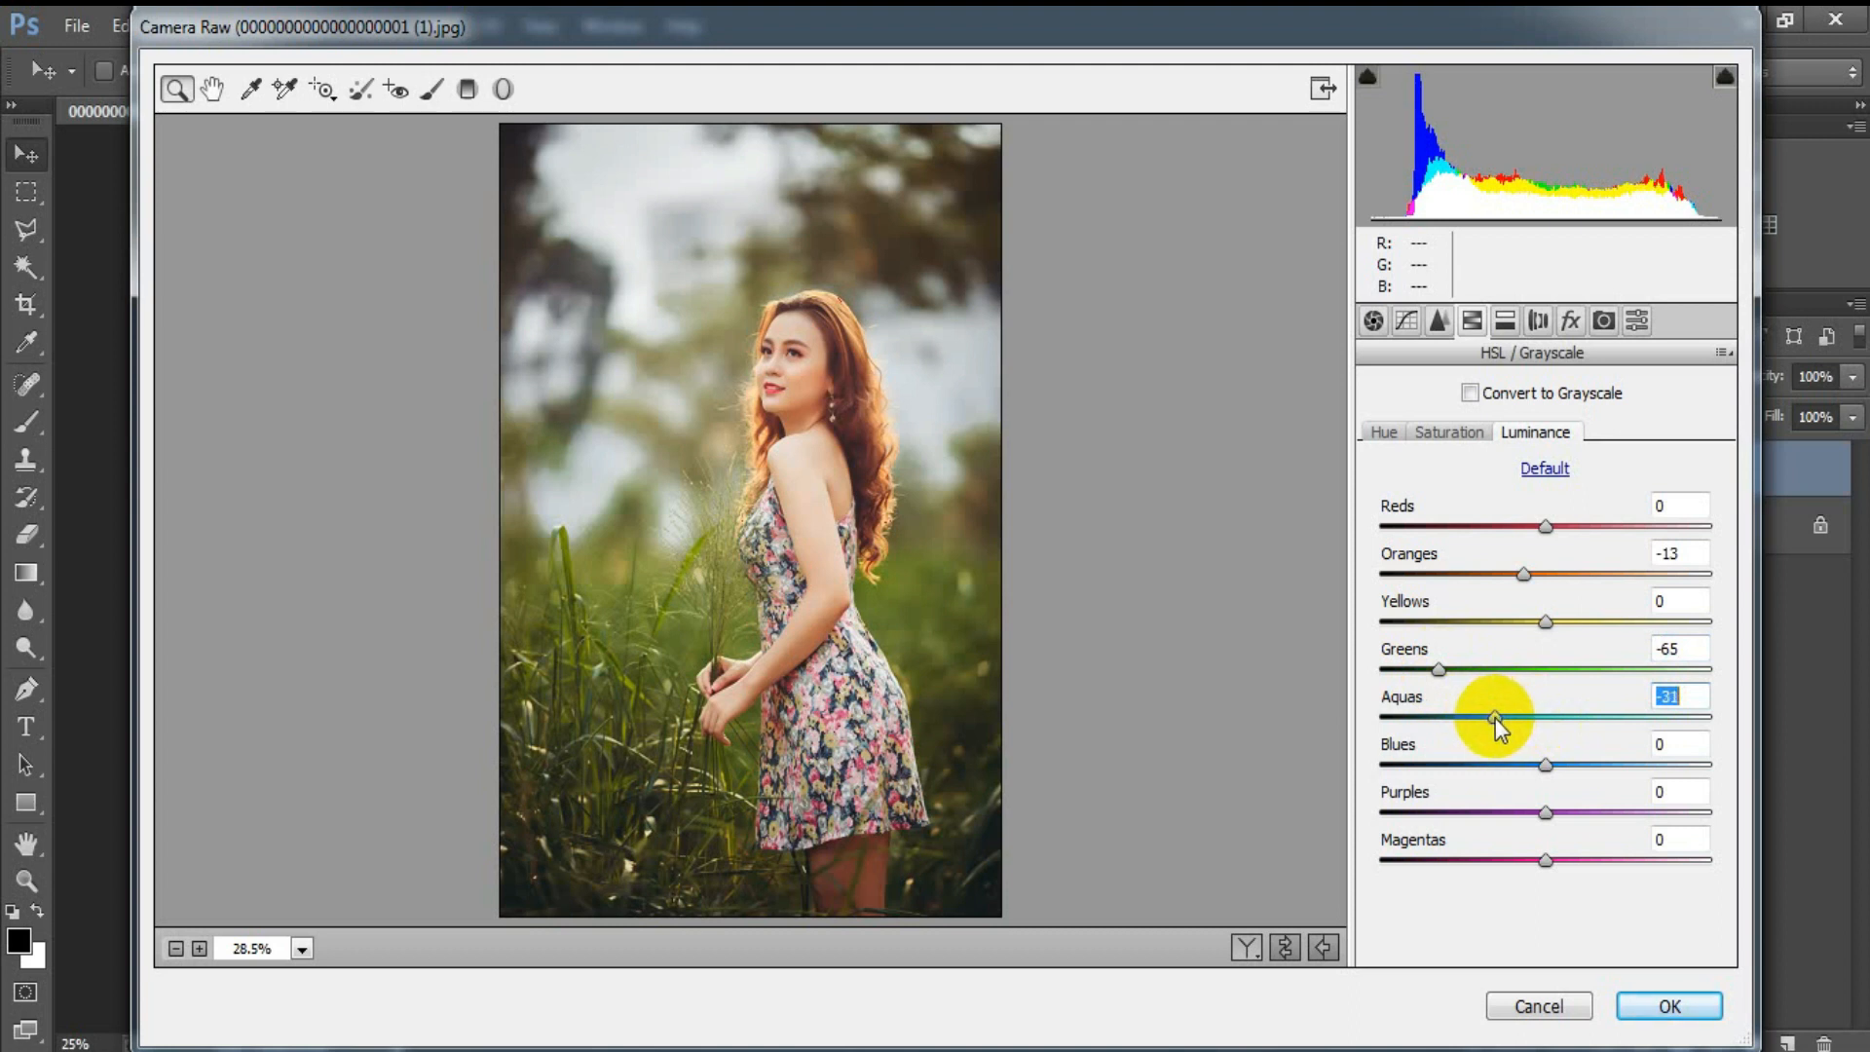
pyautogui.click(1663, 697)
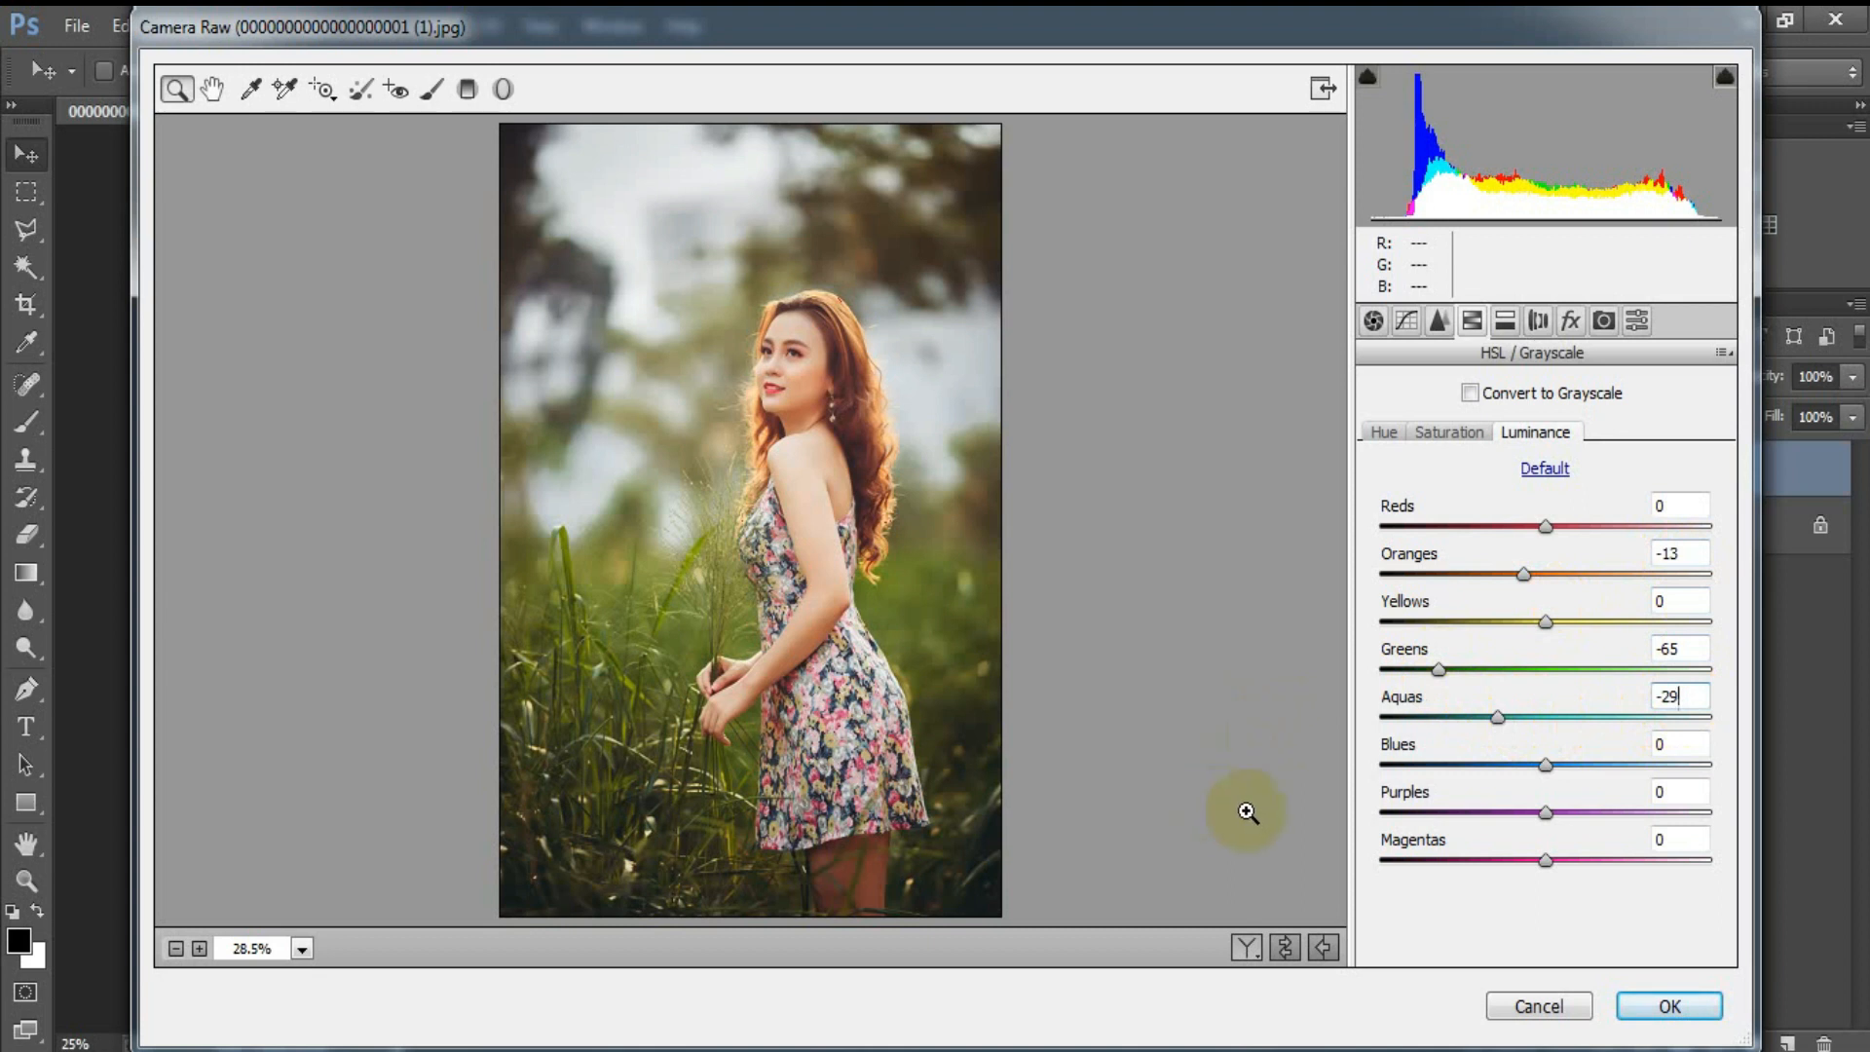
# Step: Apply split toning with Highlights hue 108 and saturation 25, and Shadows hue 279 and saturation 28
pyautogui.click(1505, 321)
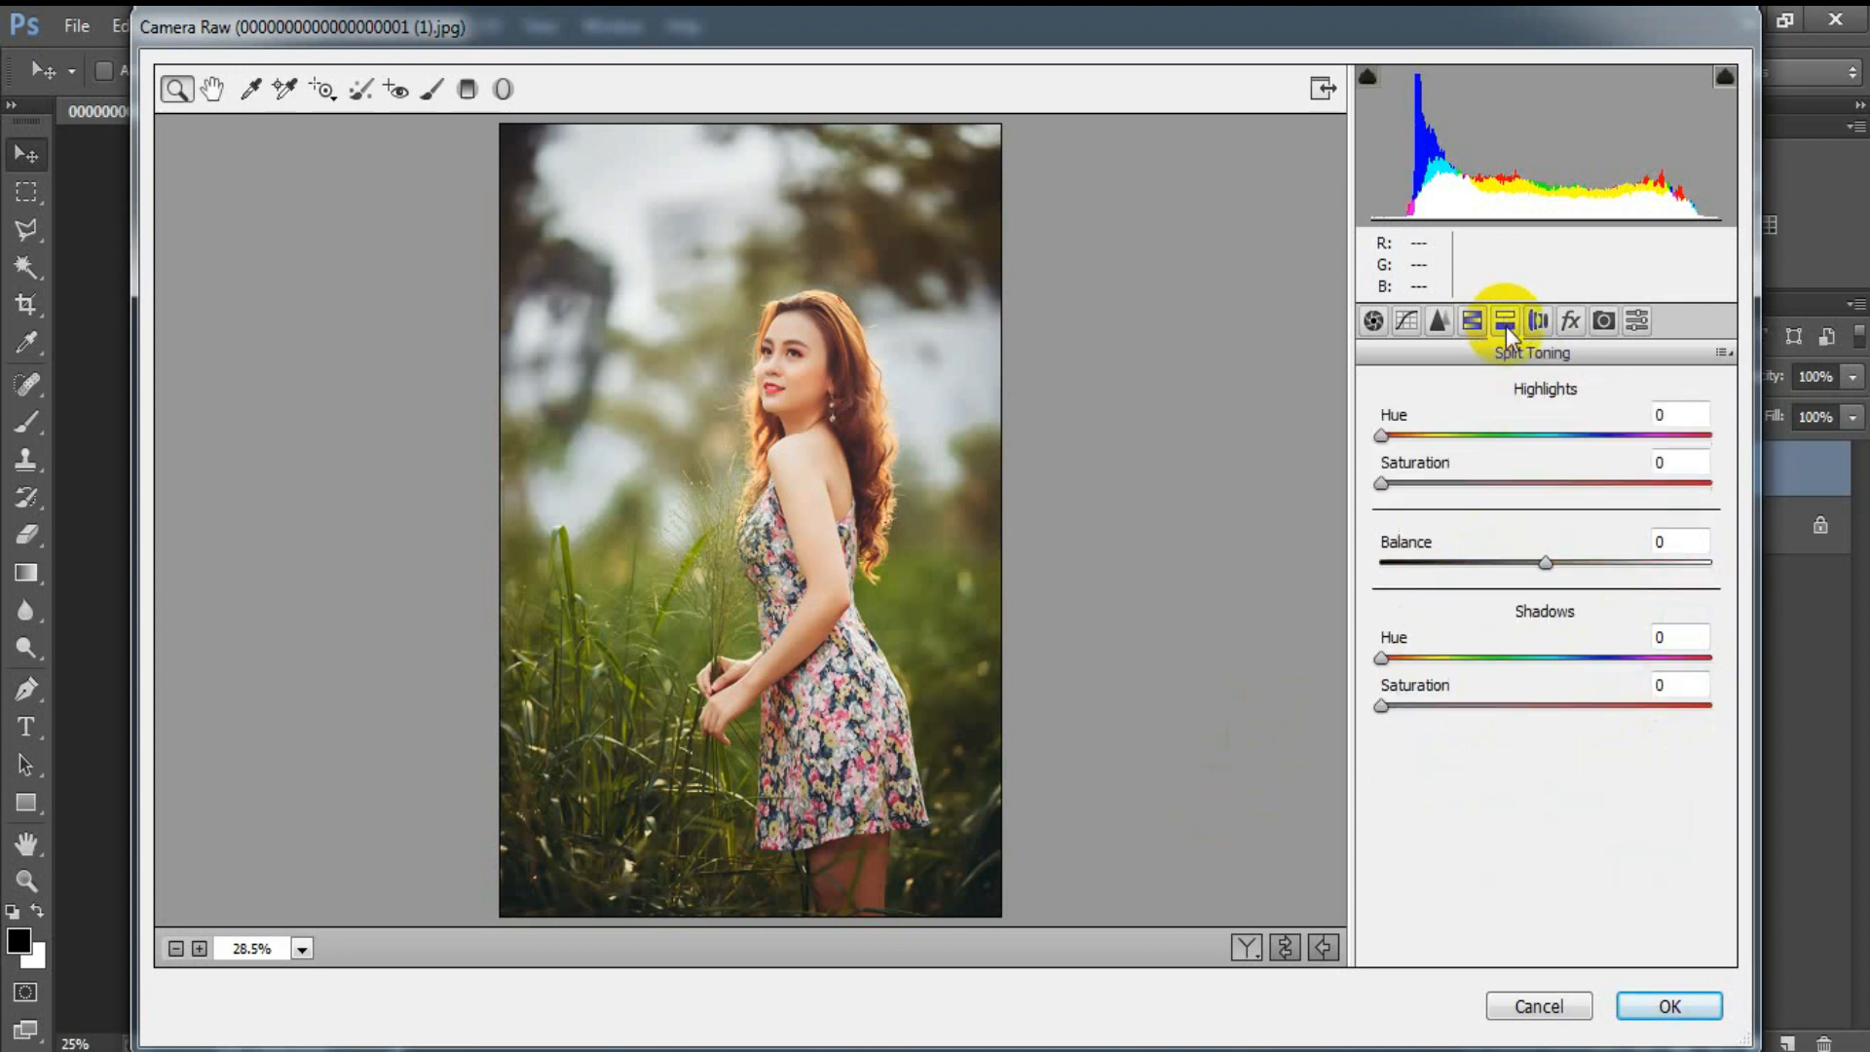
pyautogui.moveTo(1383, 434); pyautogui.dragTo(1481, 435)
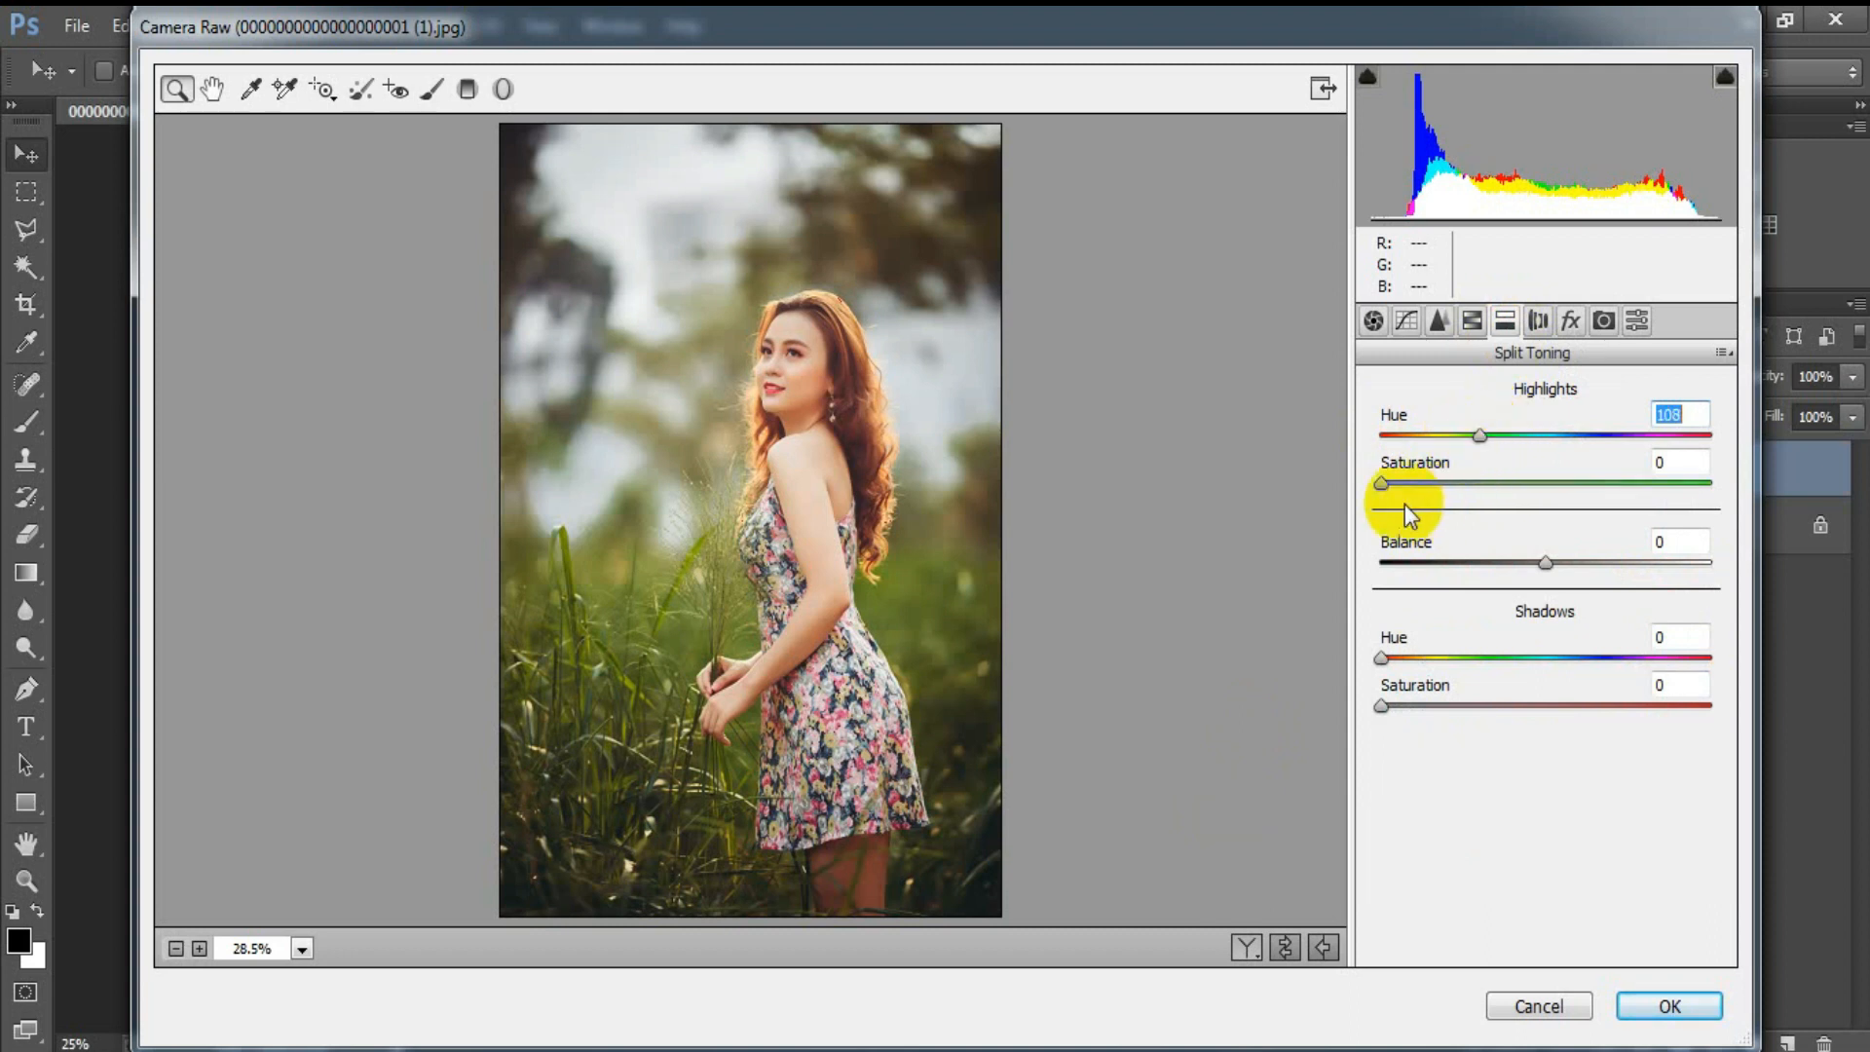
pyautogui.moveTo(1383, 484); pyautogui.dragTo(1455, 495)
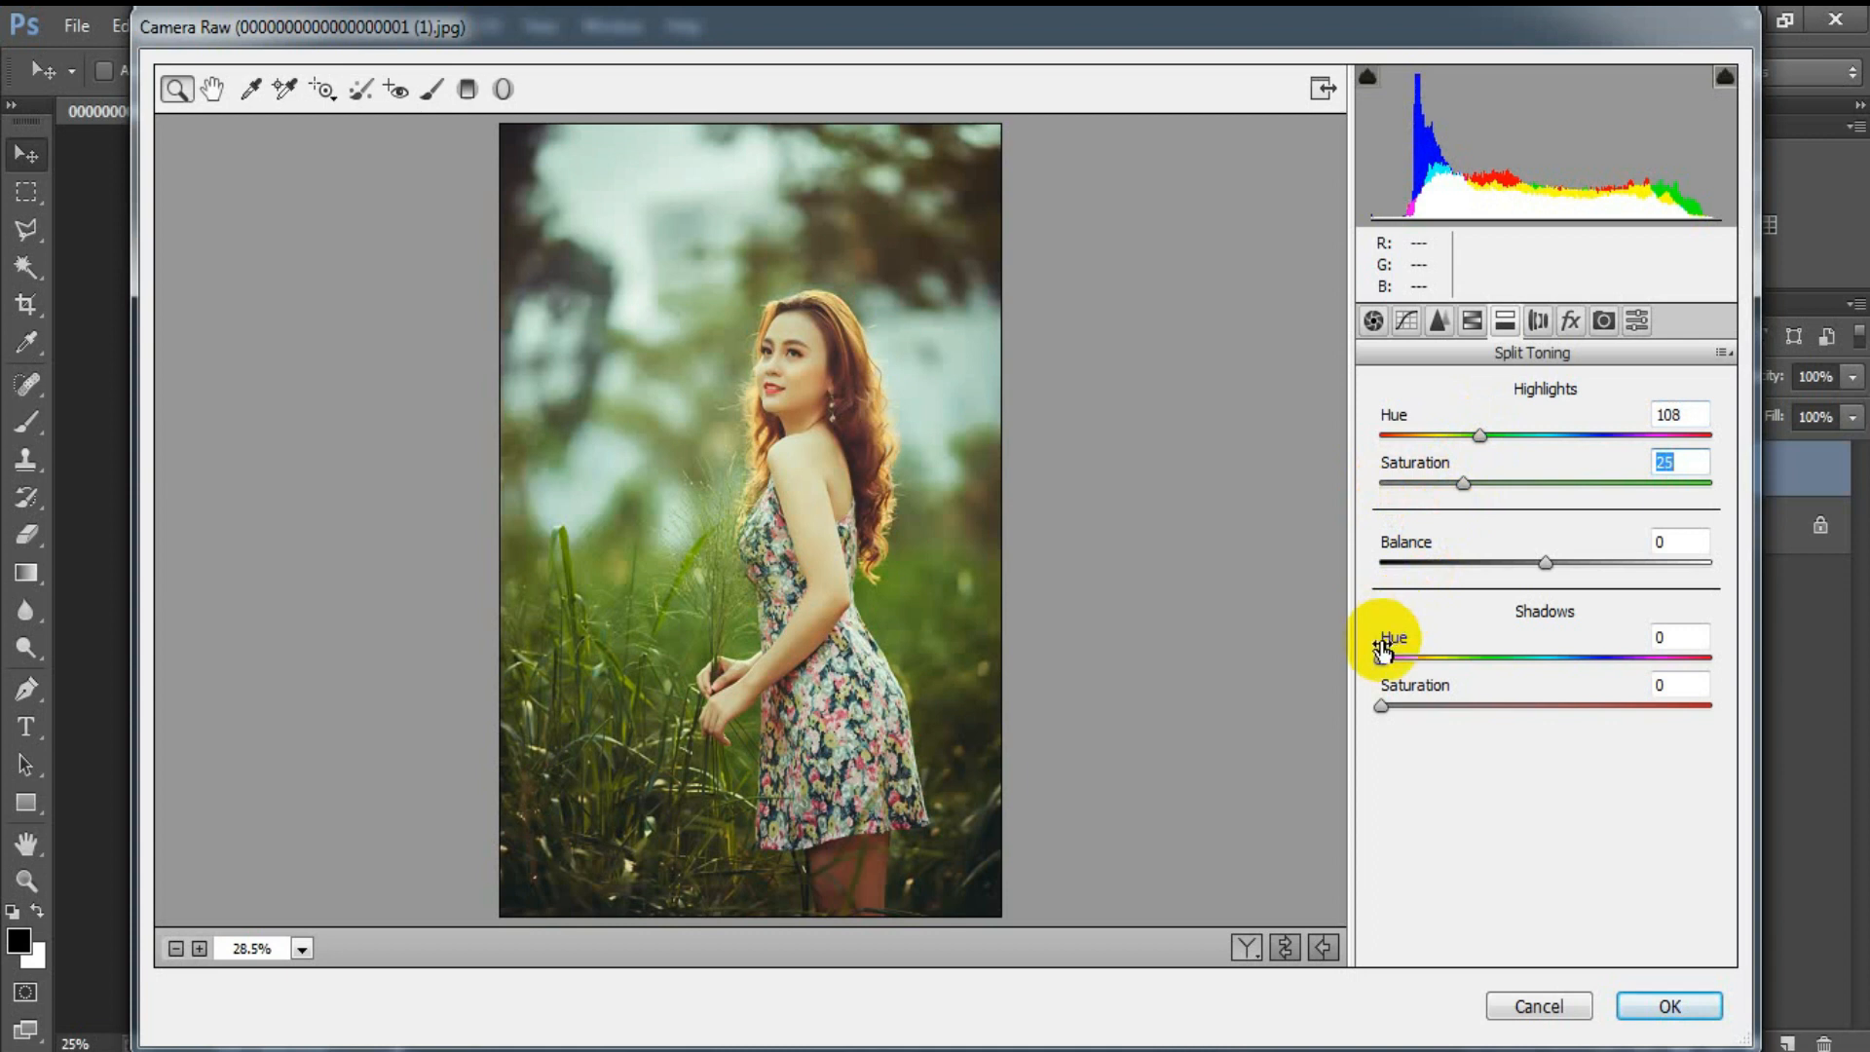
pyautogui.moveTo(1381, 663); pyautogui.dragTo(1604, 658)
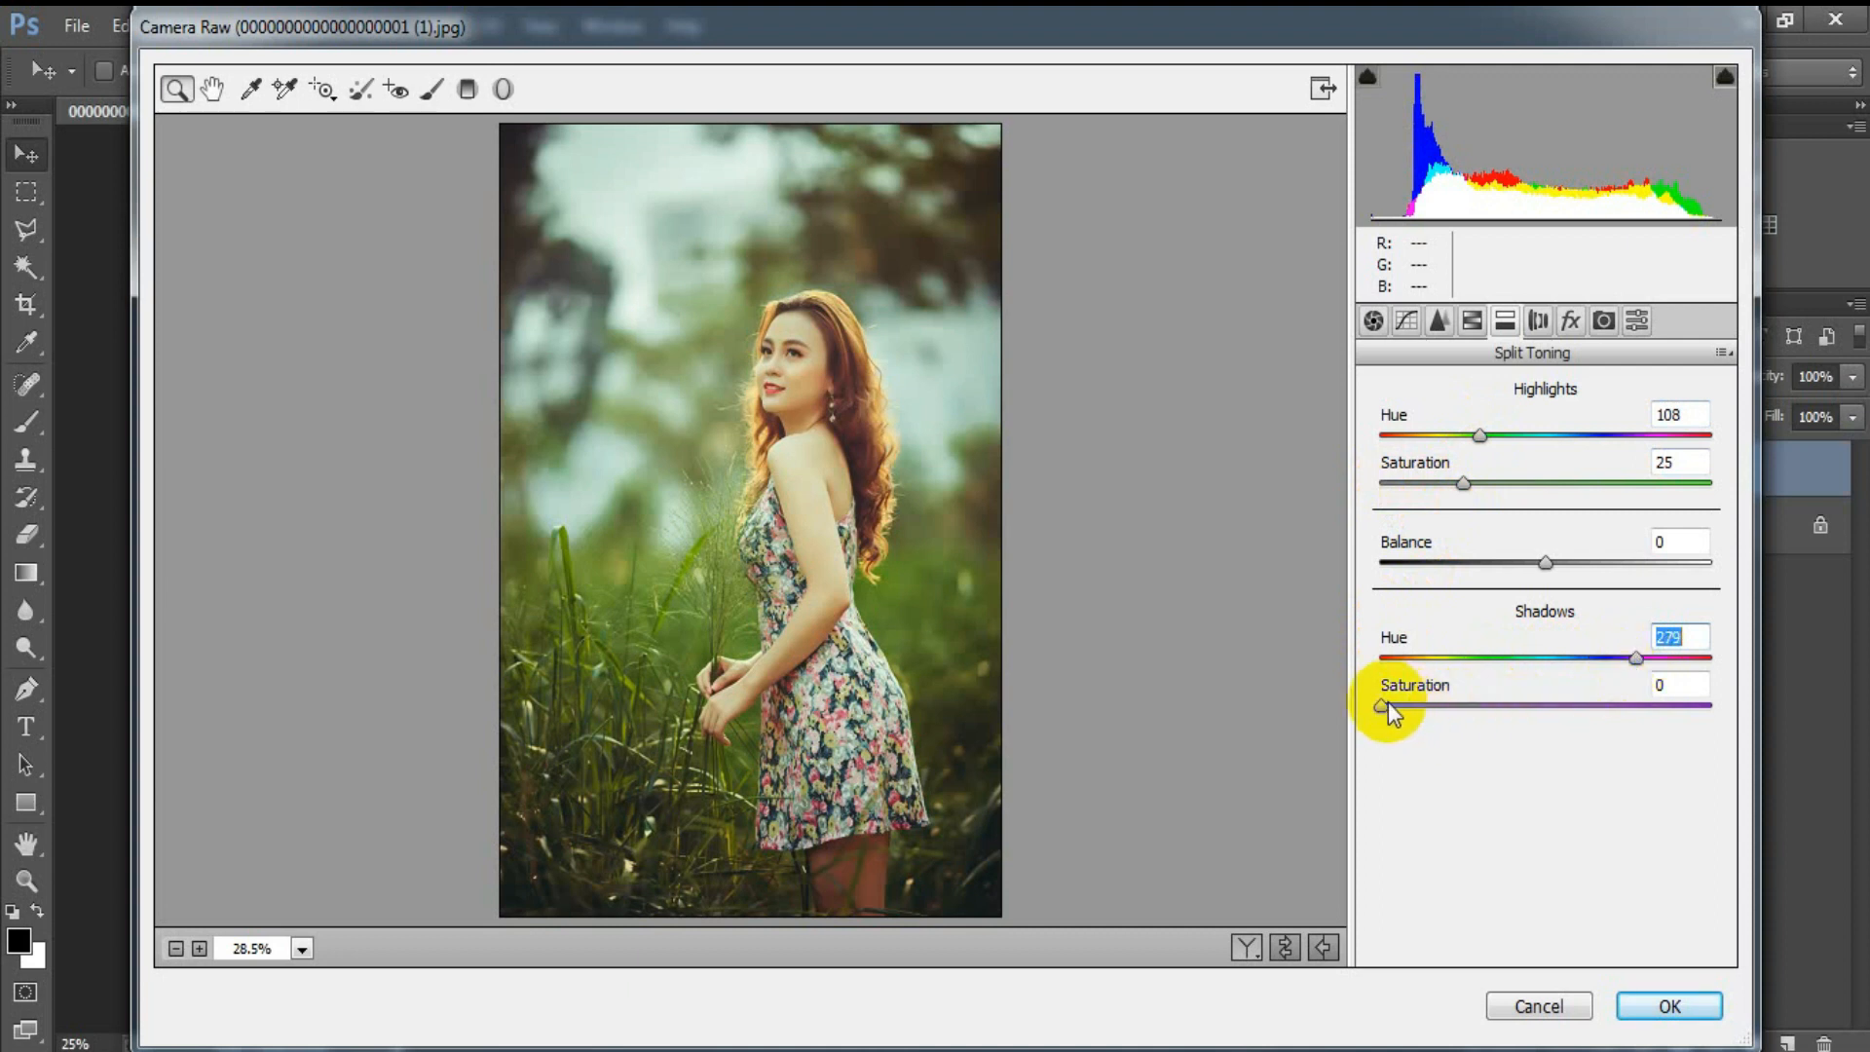
pyautogui.moveTo(1381, 704); pyautogui.dragTo(1473, 706)
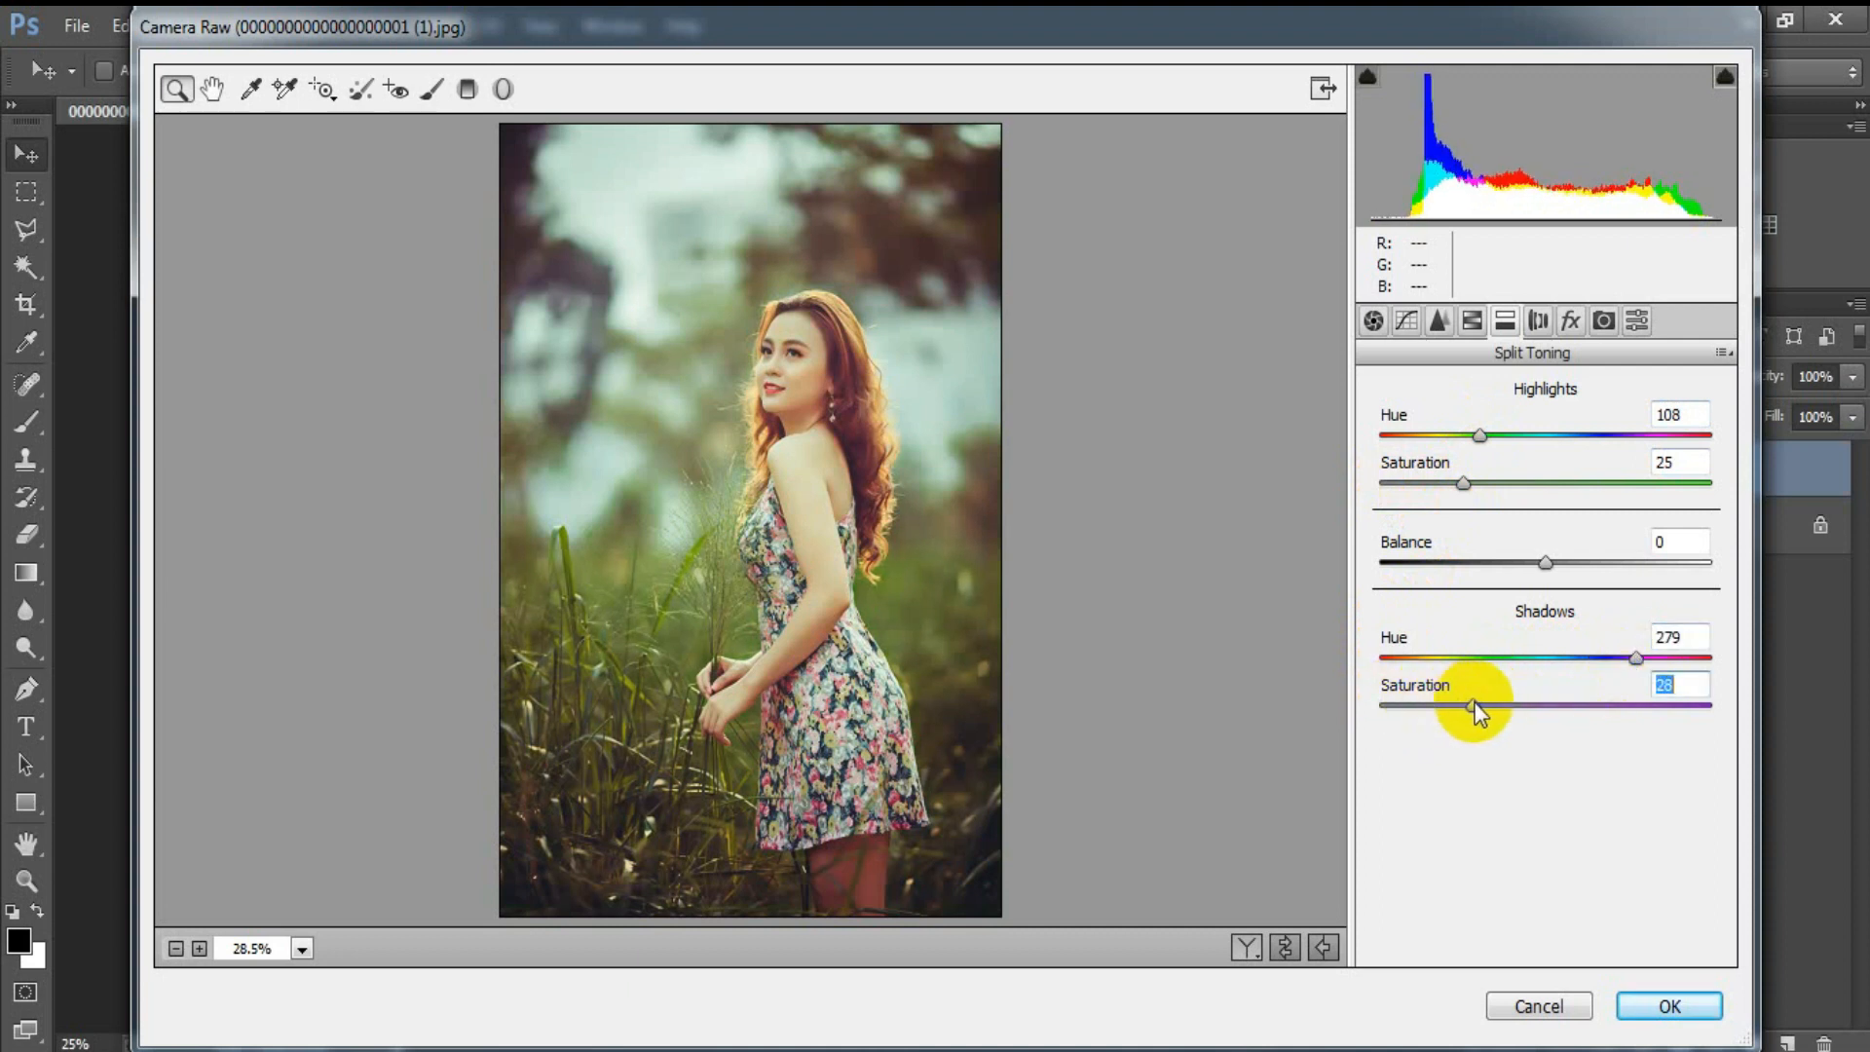
pyautogui.click(1667, 683)
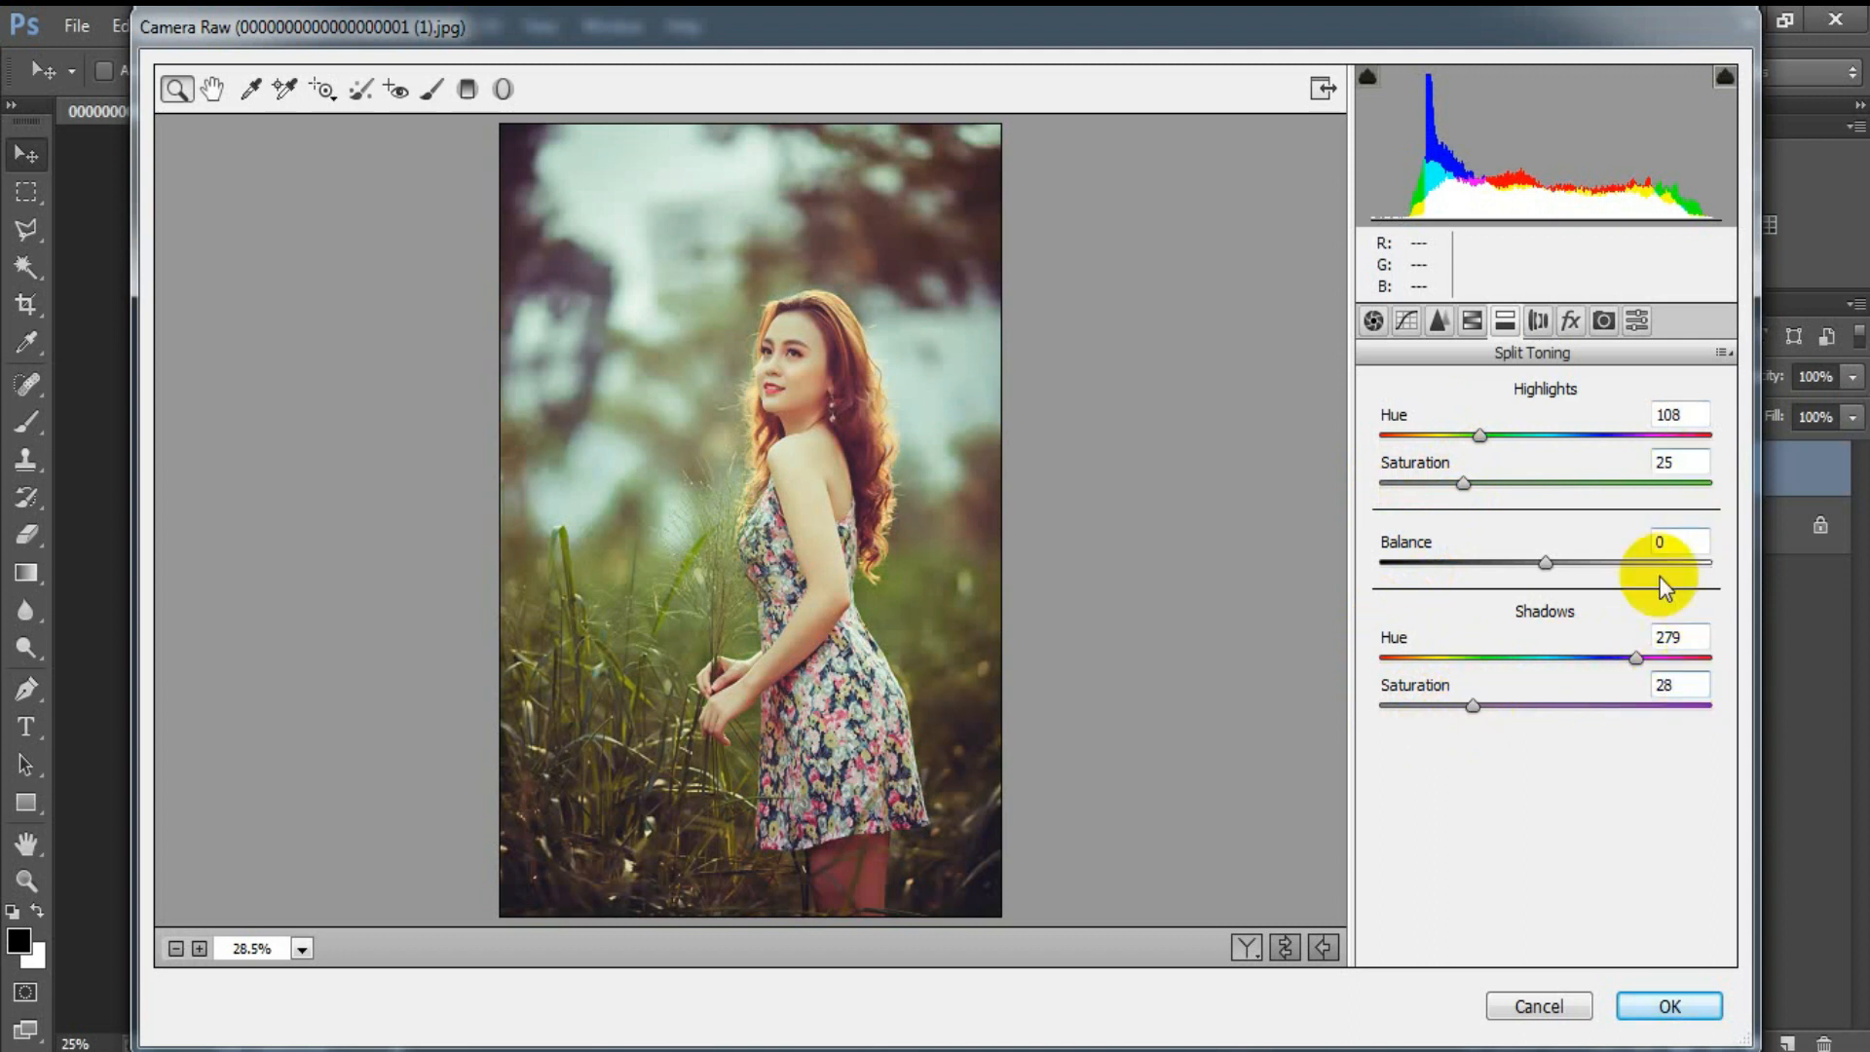
# Step: Add a Highlight Priority post-crop vignette with an amount of -10
pyautogui.click(1572, 319)
pyautogui.moveTo(1548, 695); pyautogui.dragTo(1528, 696)
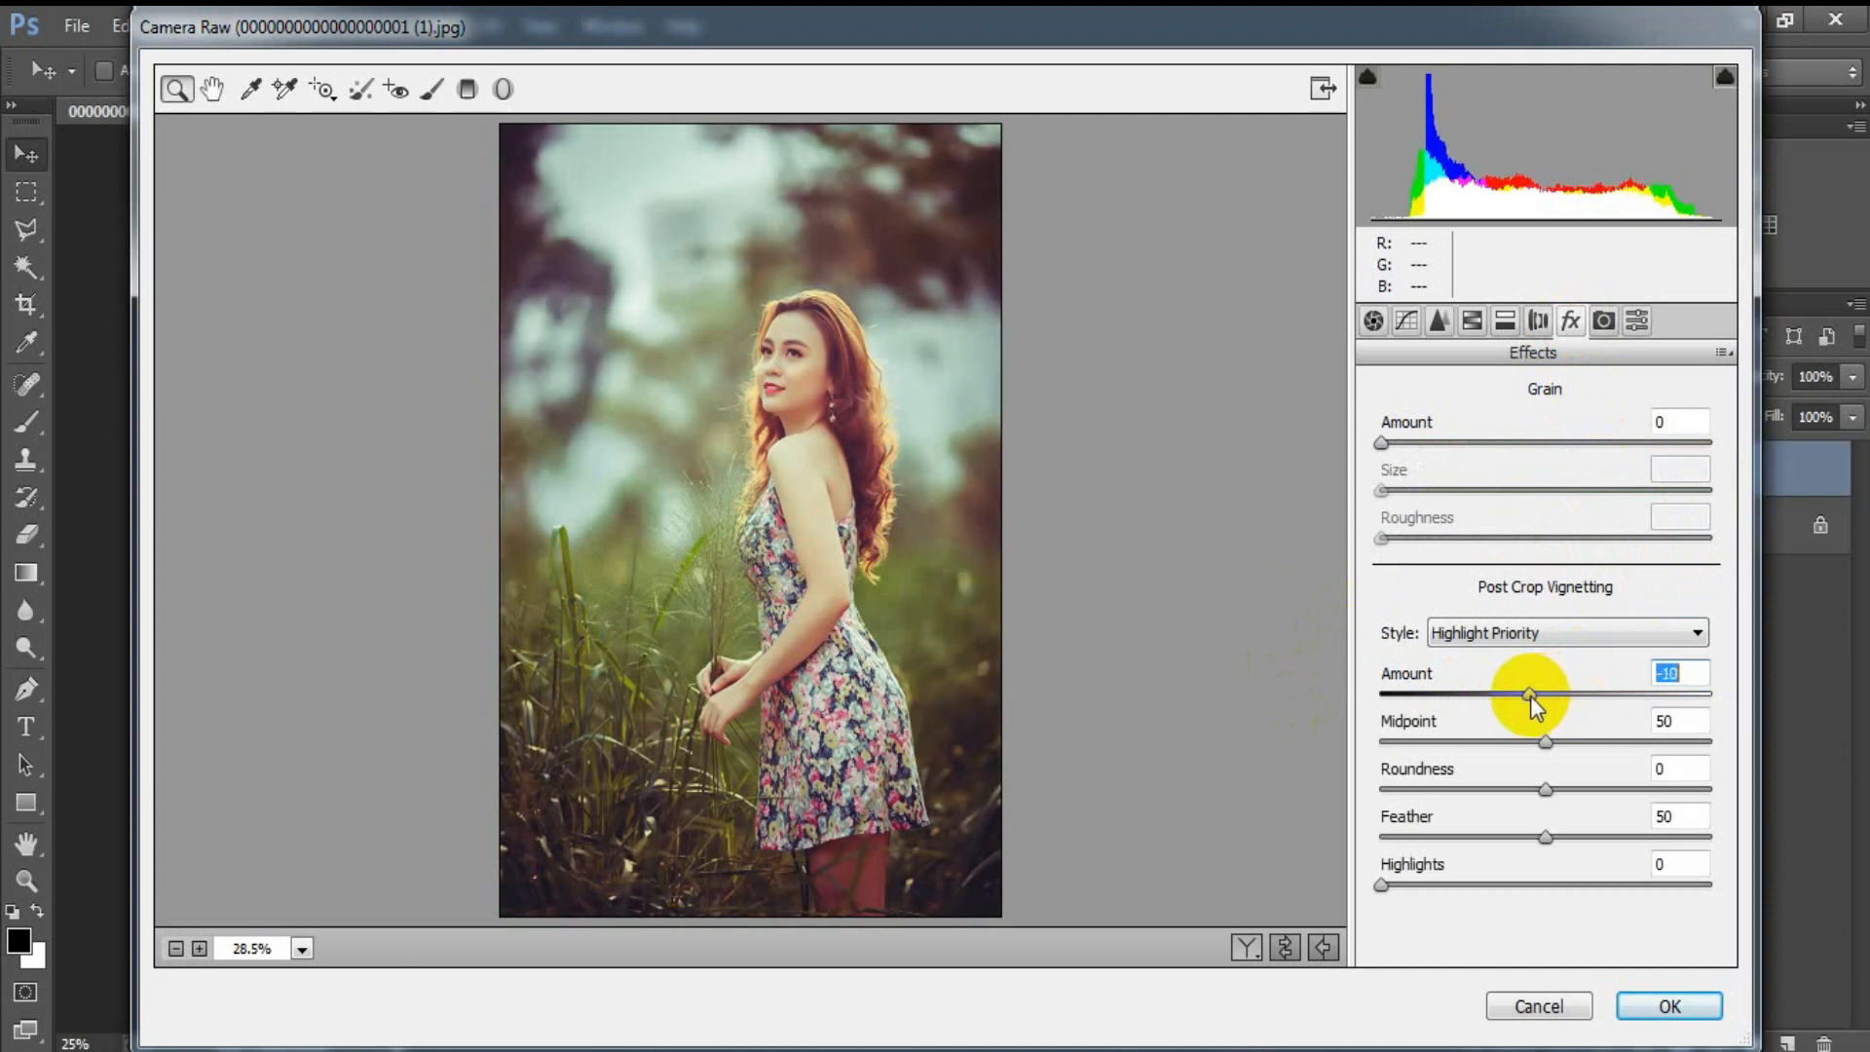
pyautogui.click(1684, 673)
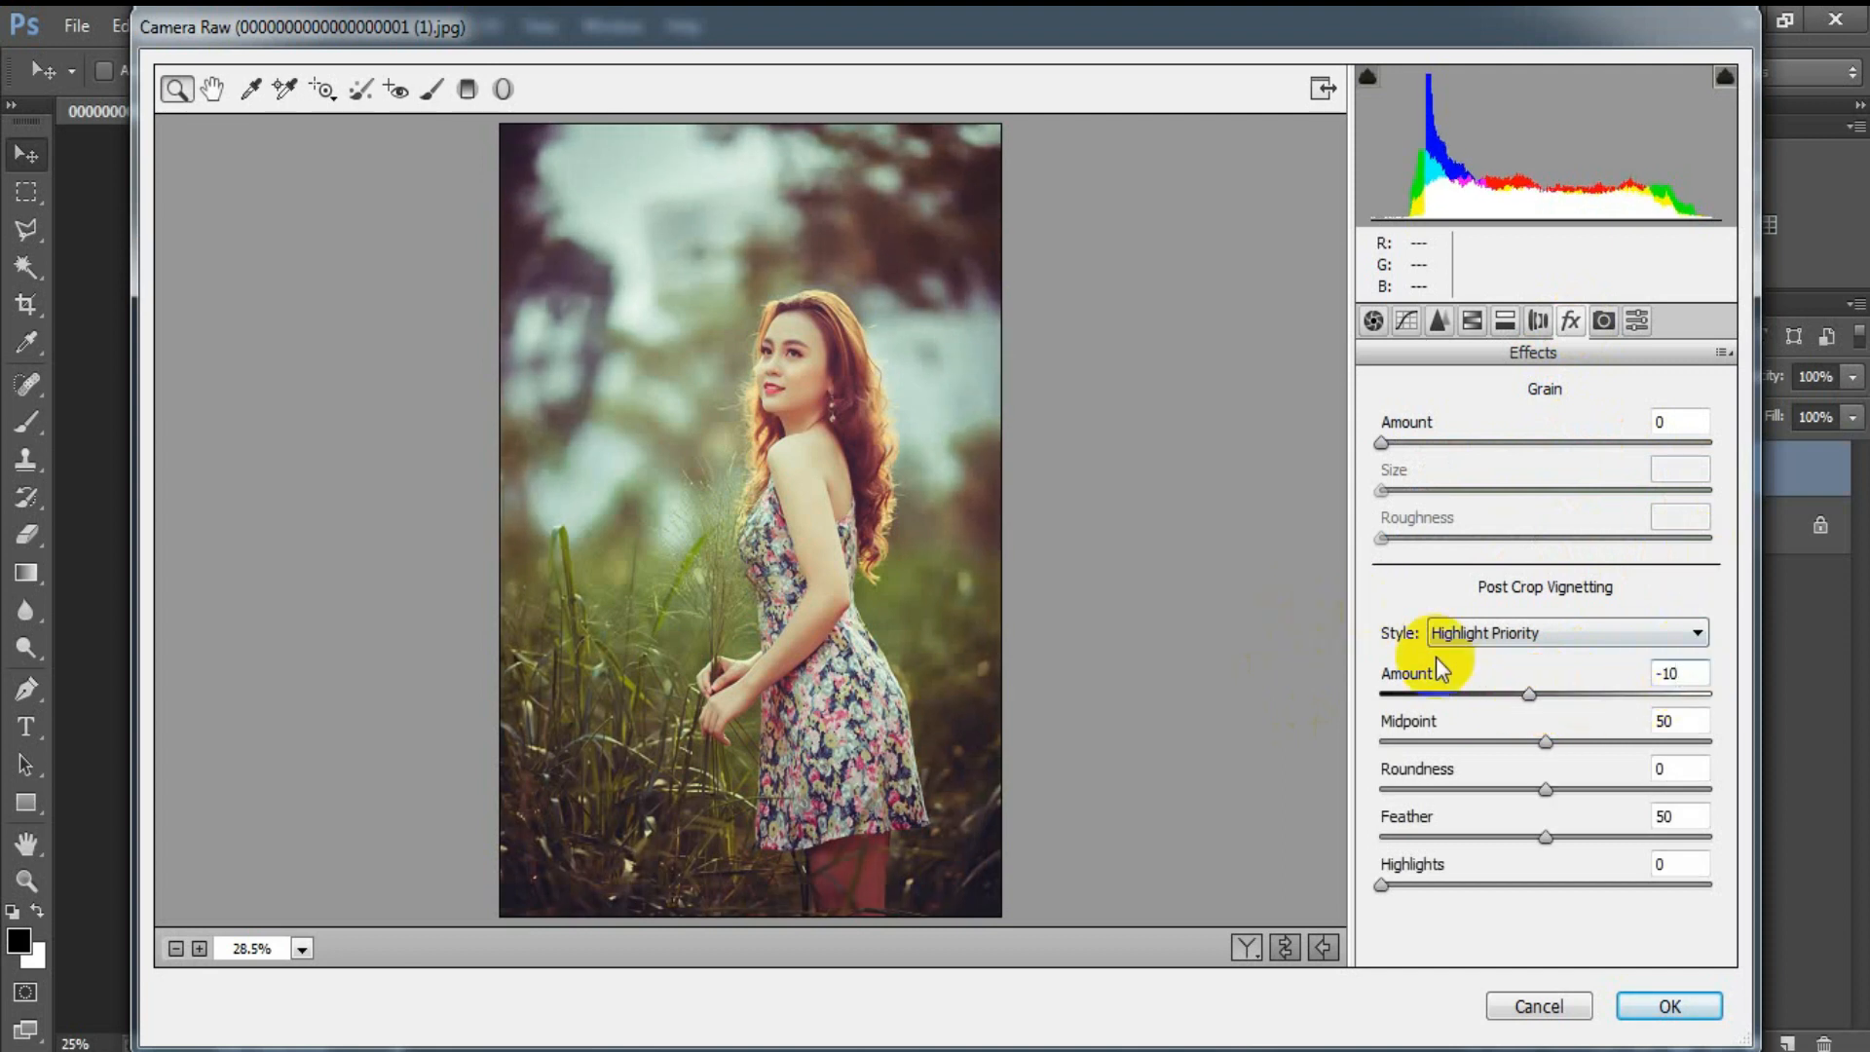
# Step: Set the camera calibration to Red Primary hue -3, Green Primary hue +16 and saturation +50, and Blue Primary hue +2
pyautogui.click(1603, 319)
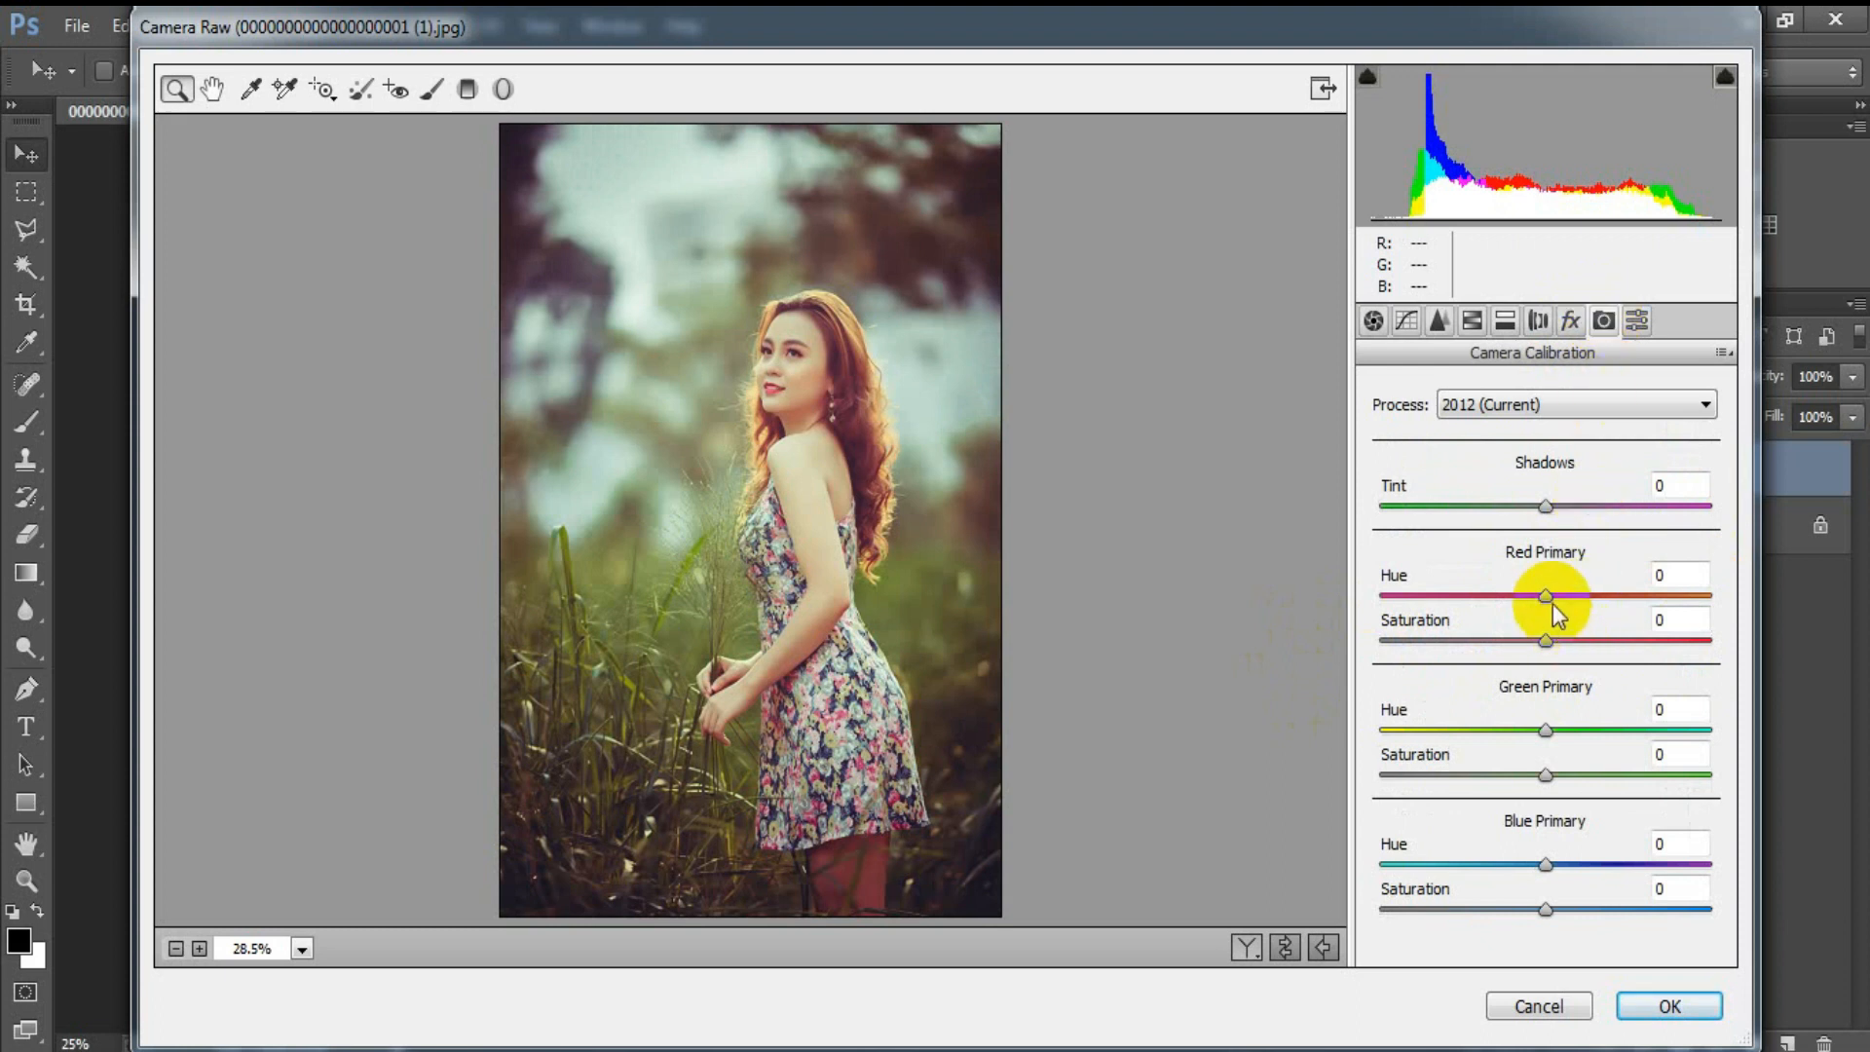
pyautogui.moveTo(1546, 599); pyautogui.dragTo(1540, 600)
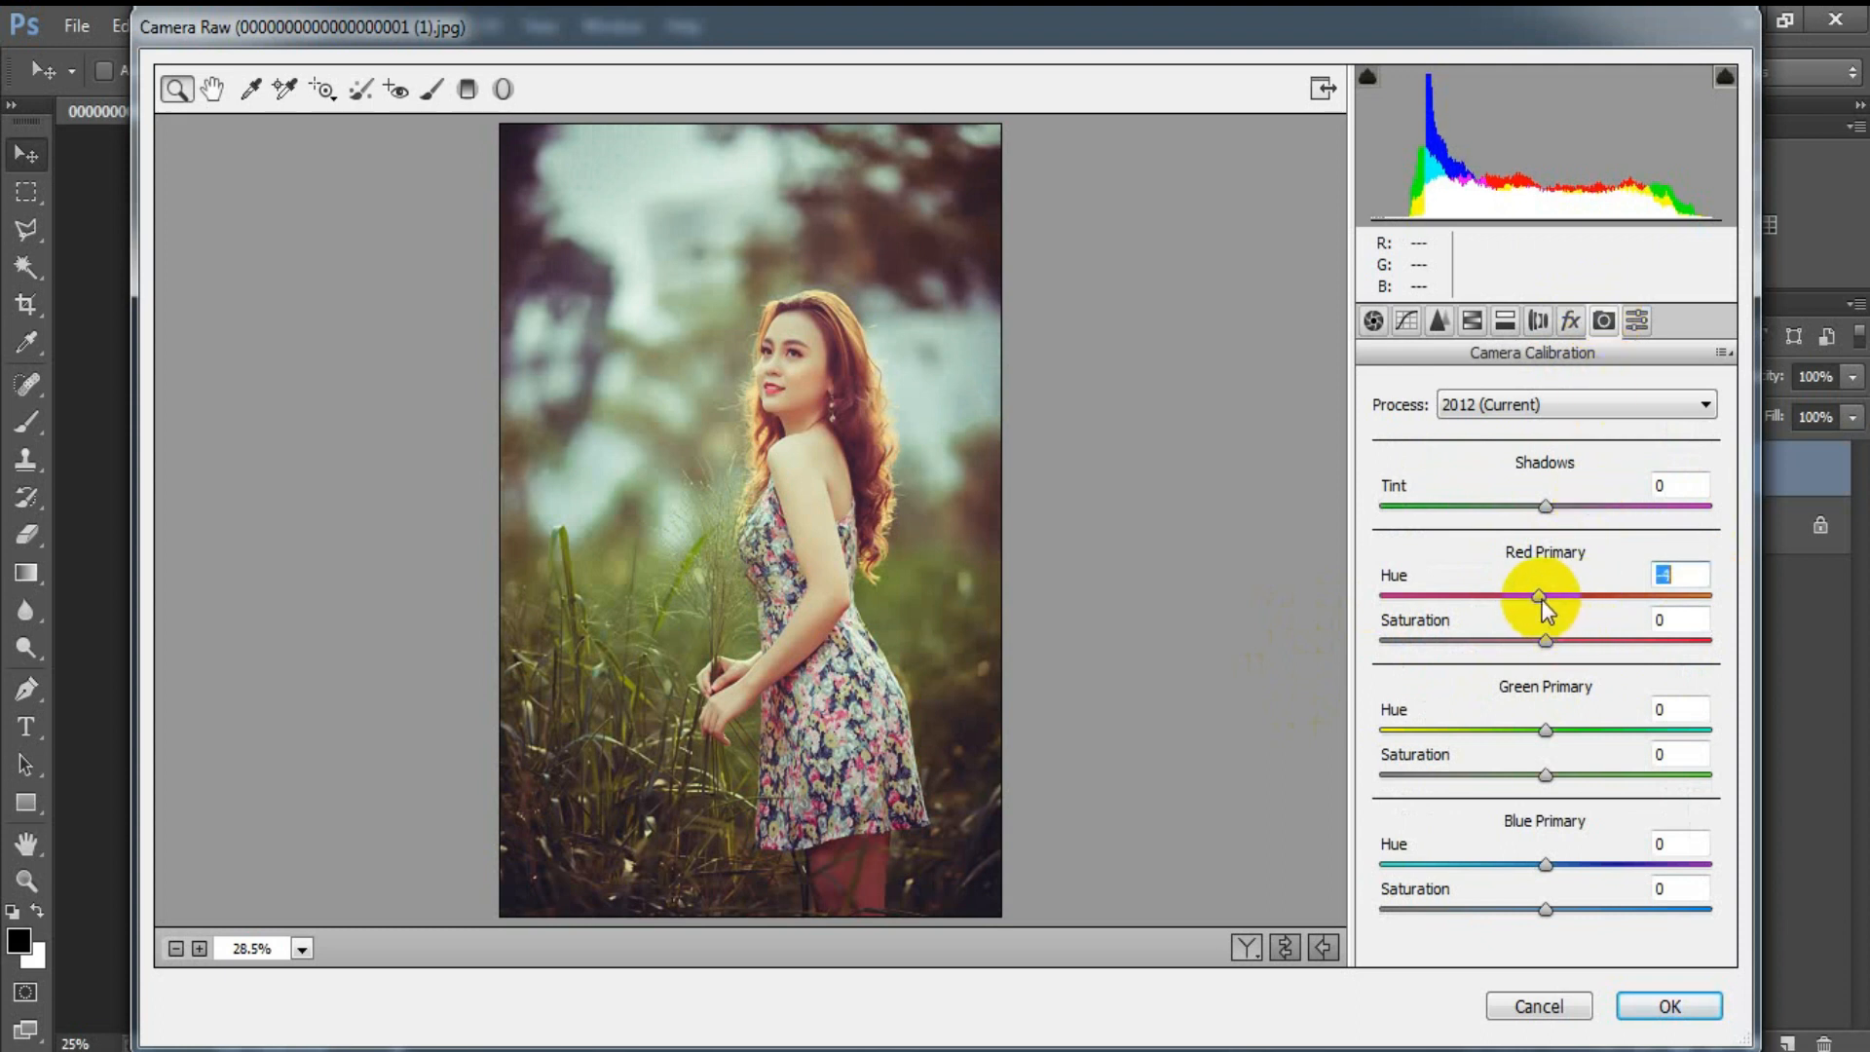
pyautogui.moveTo(1545, 730); pyautogui.dragTo(1576, 737)
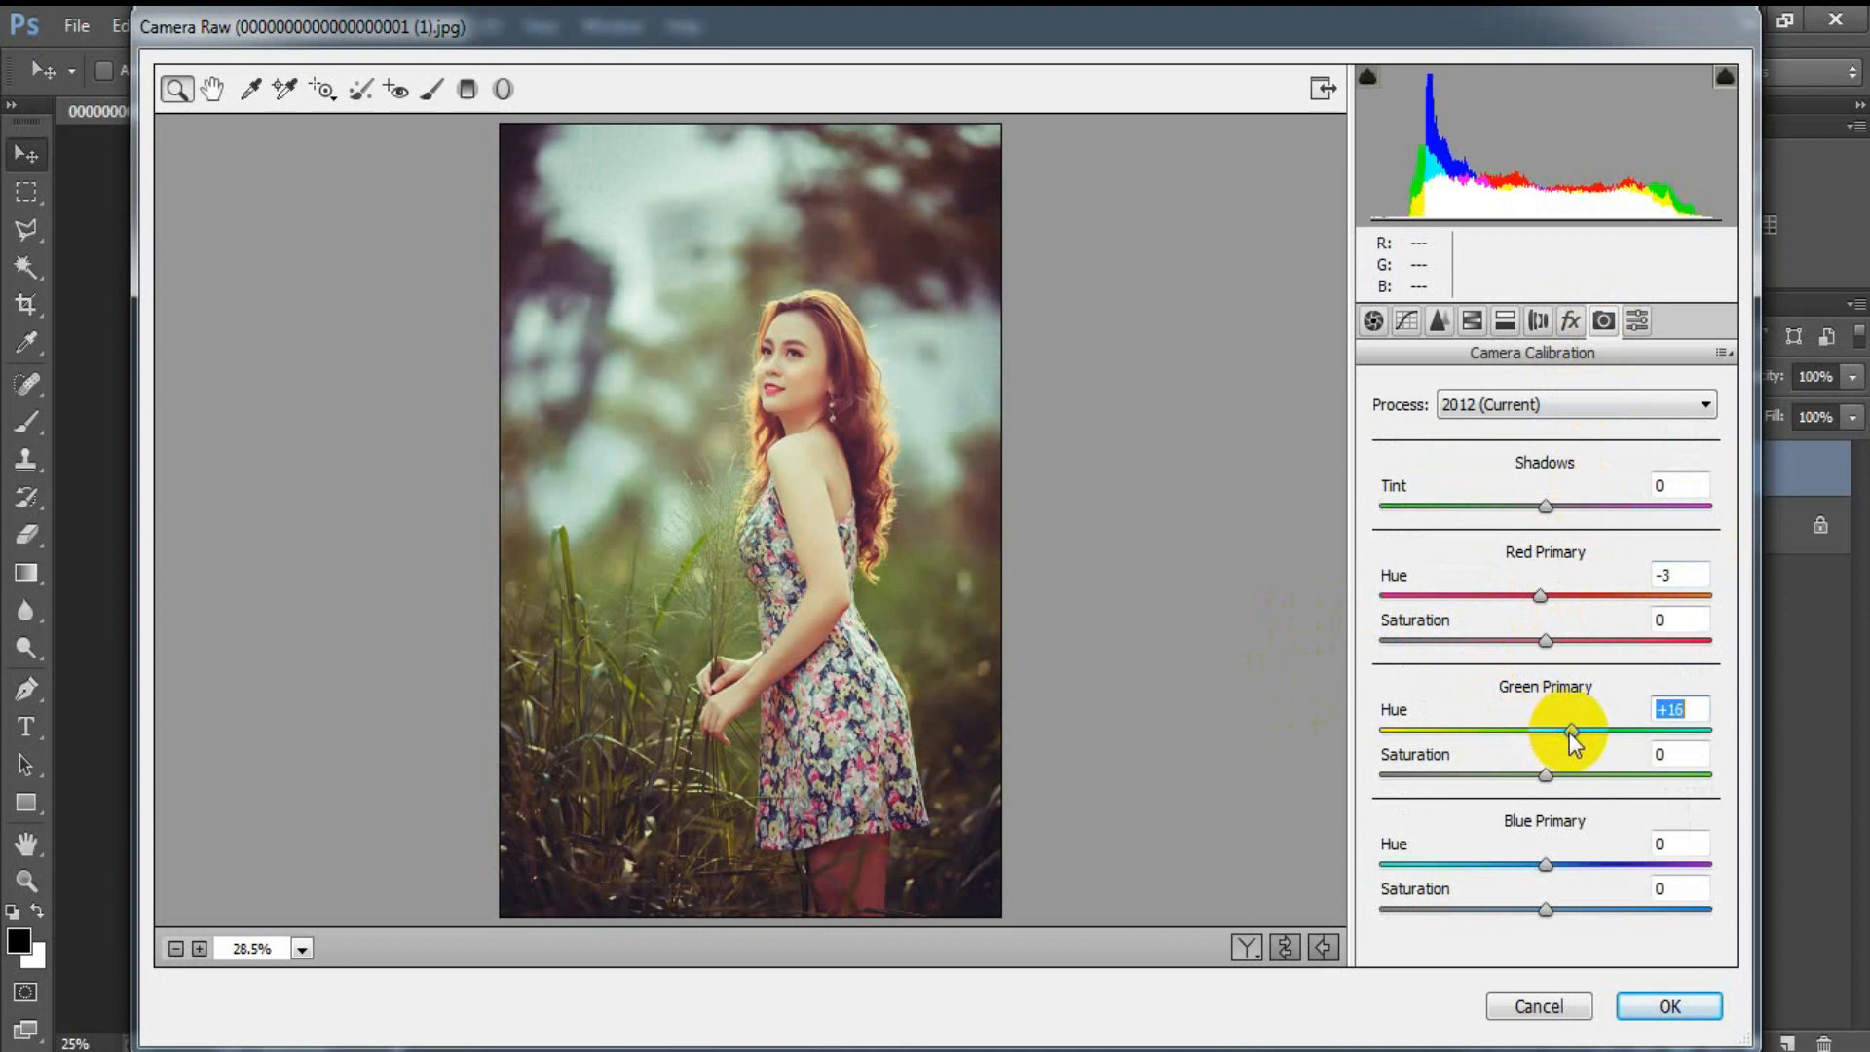
pyautogui.moveTo(1539, 789); pyautogui.dragTo(1621, 789)
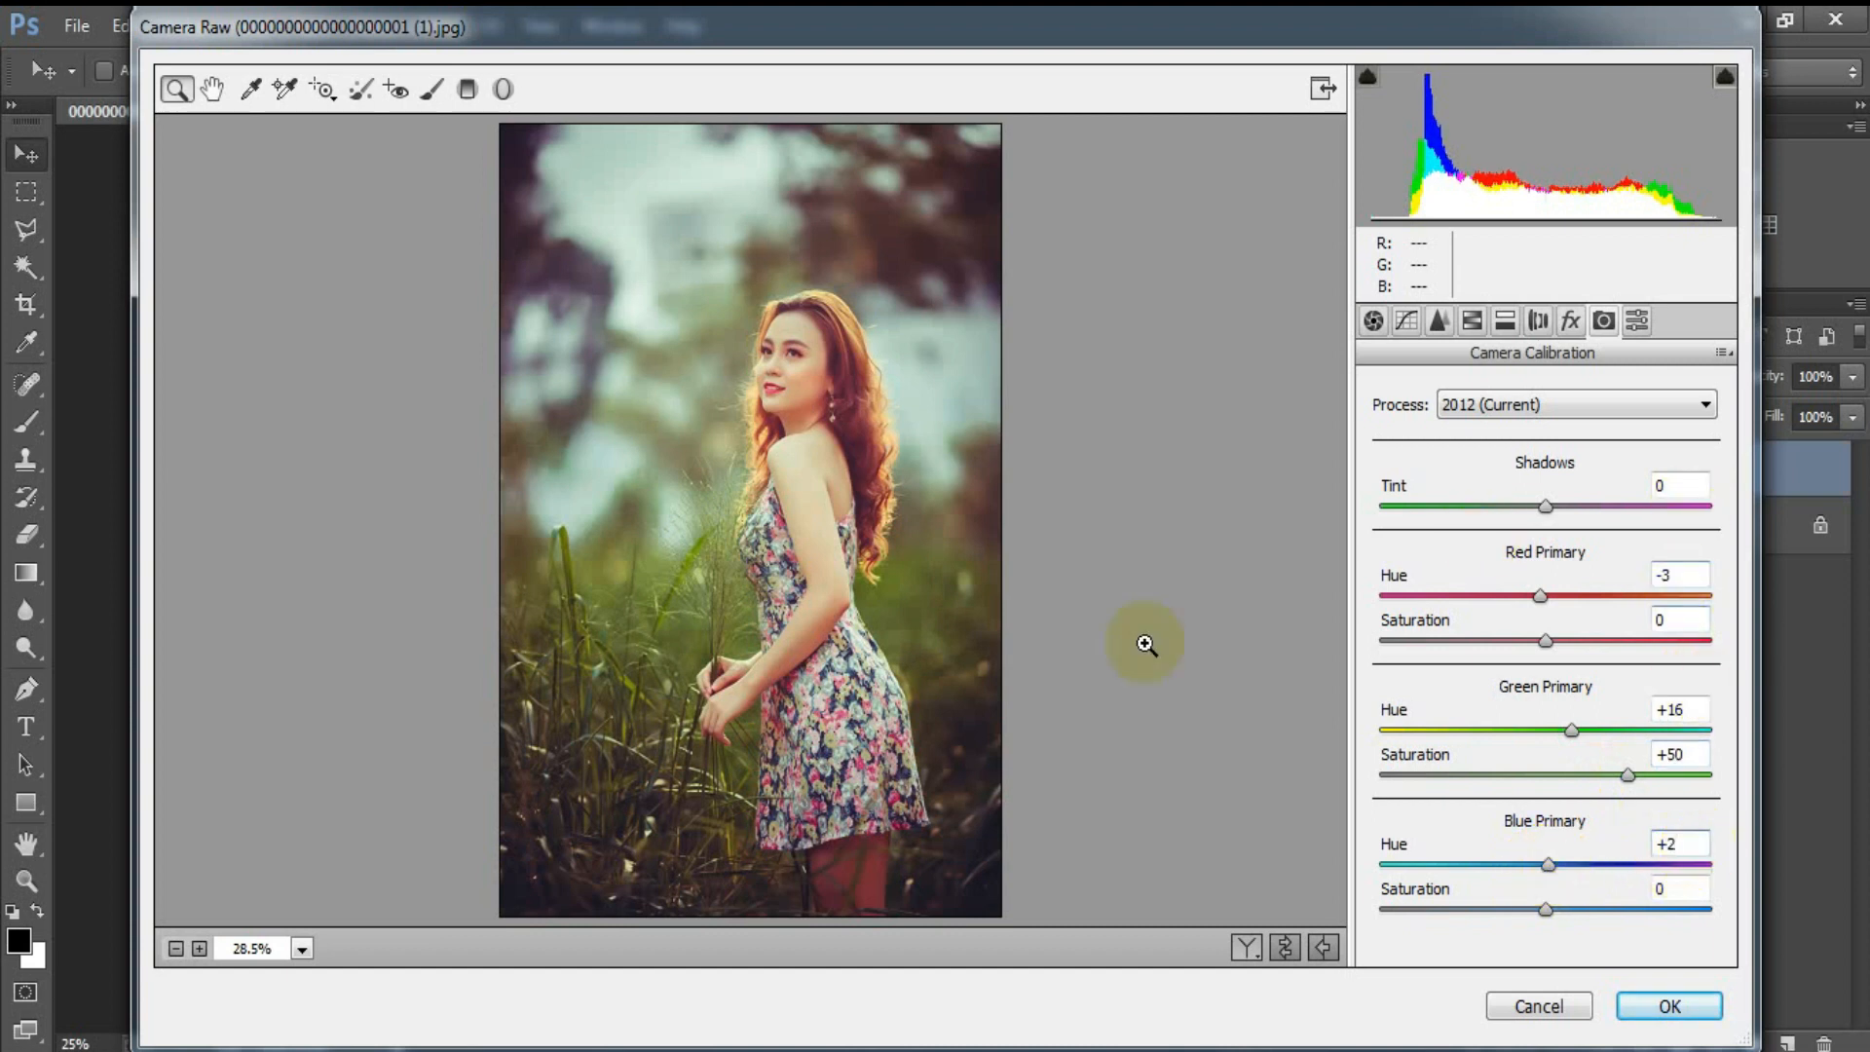
# Step: Compare the portrait before and after grading, including side by side, and apply the Camera Raw adjustments to Layer 1
pyautogui.click(1281, 949)
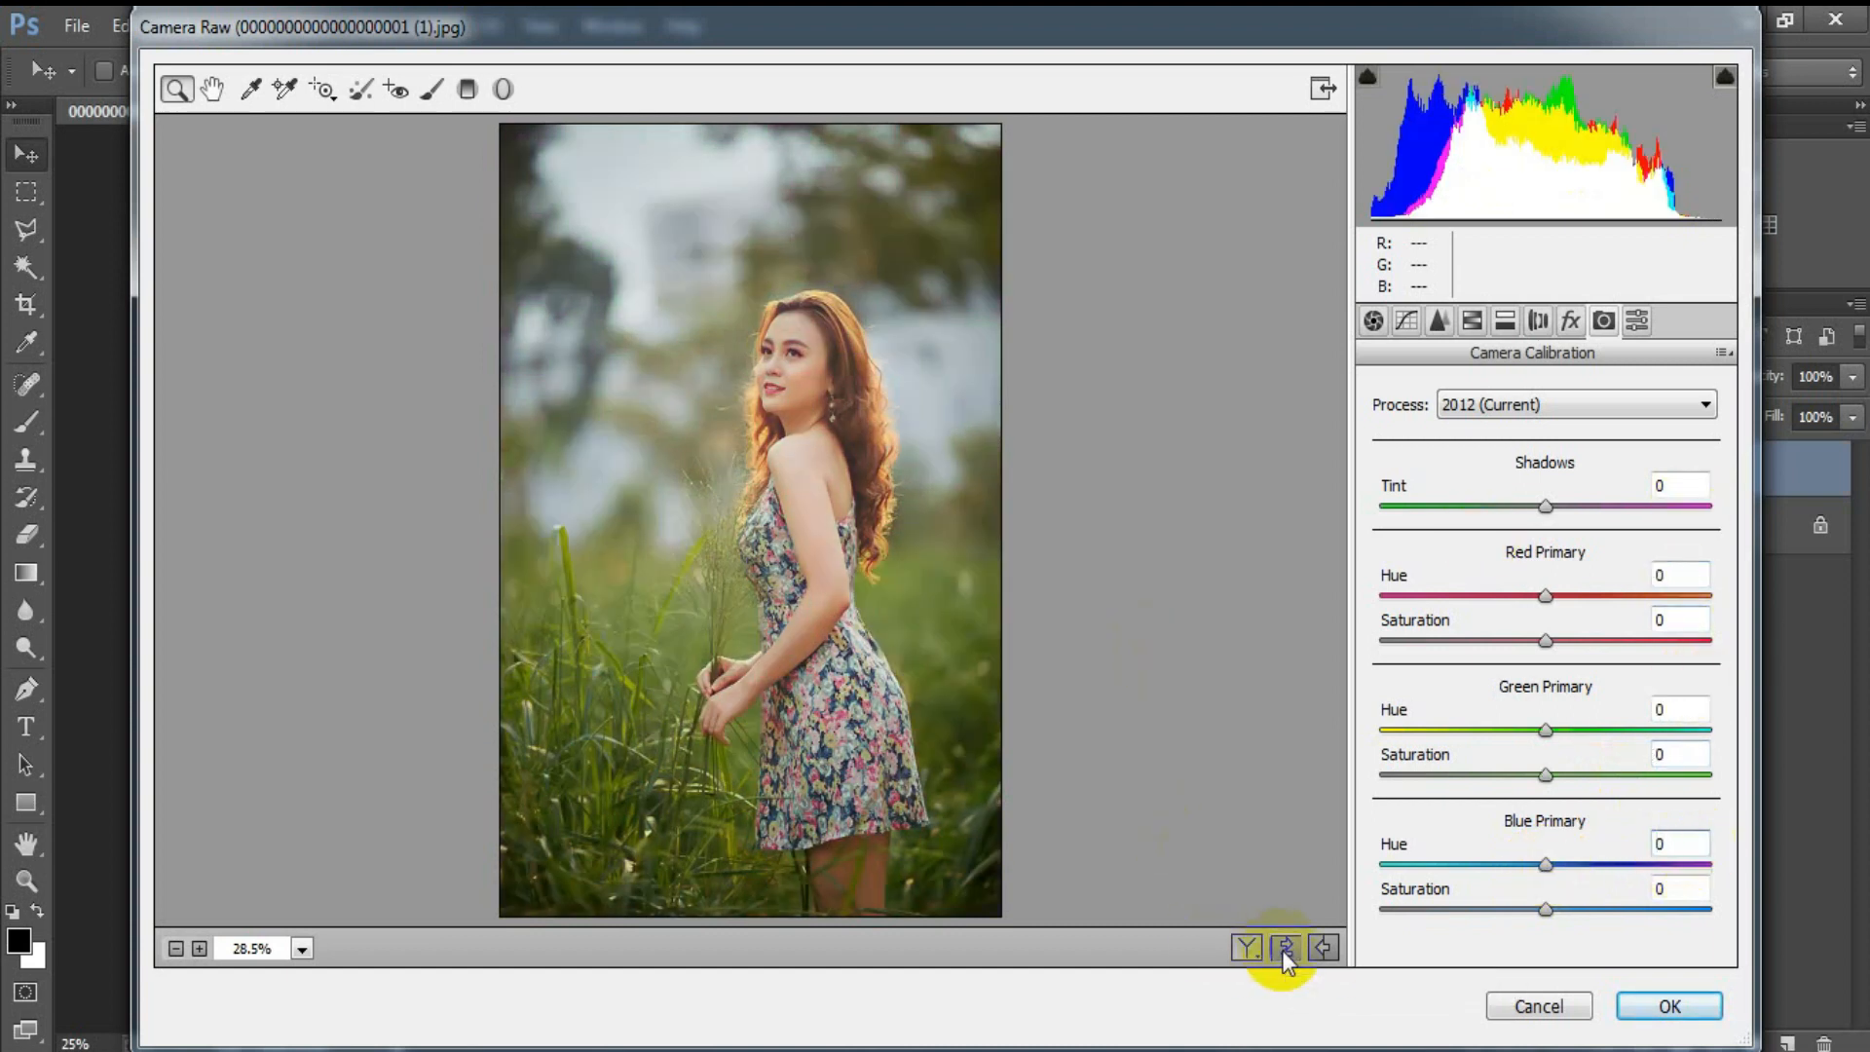
pyautogui.click(1273, 950)
pyautogui.click(1248, 950)
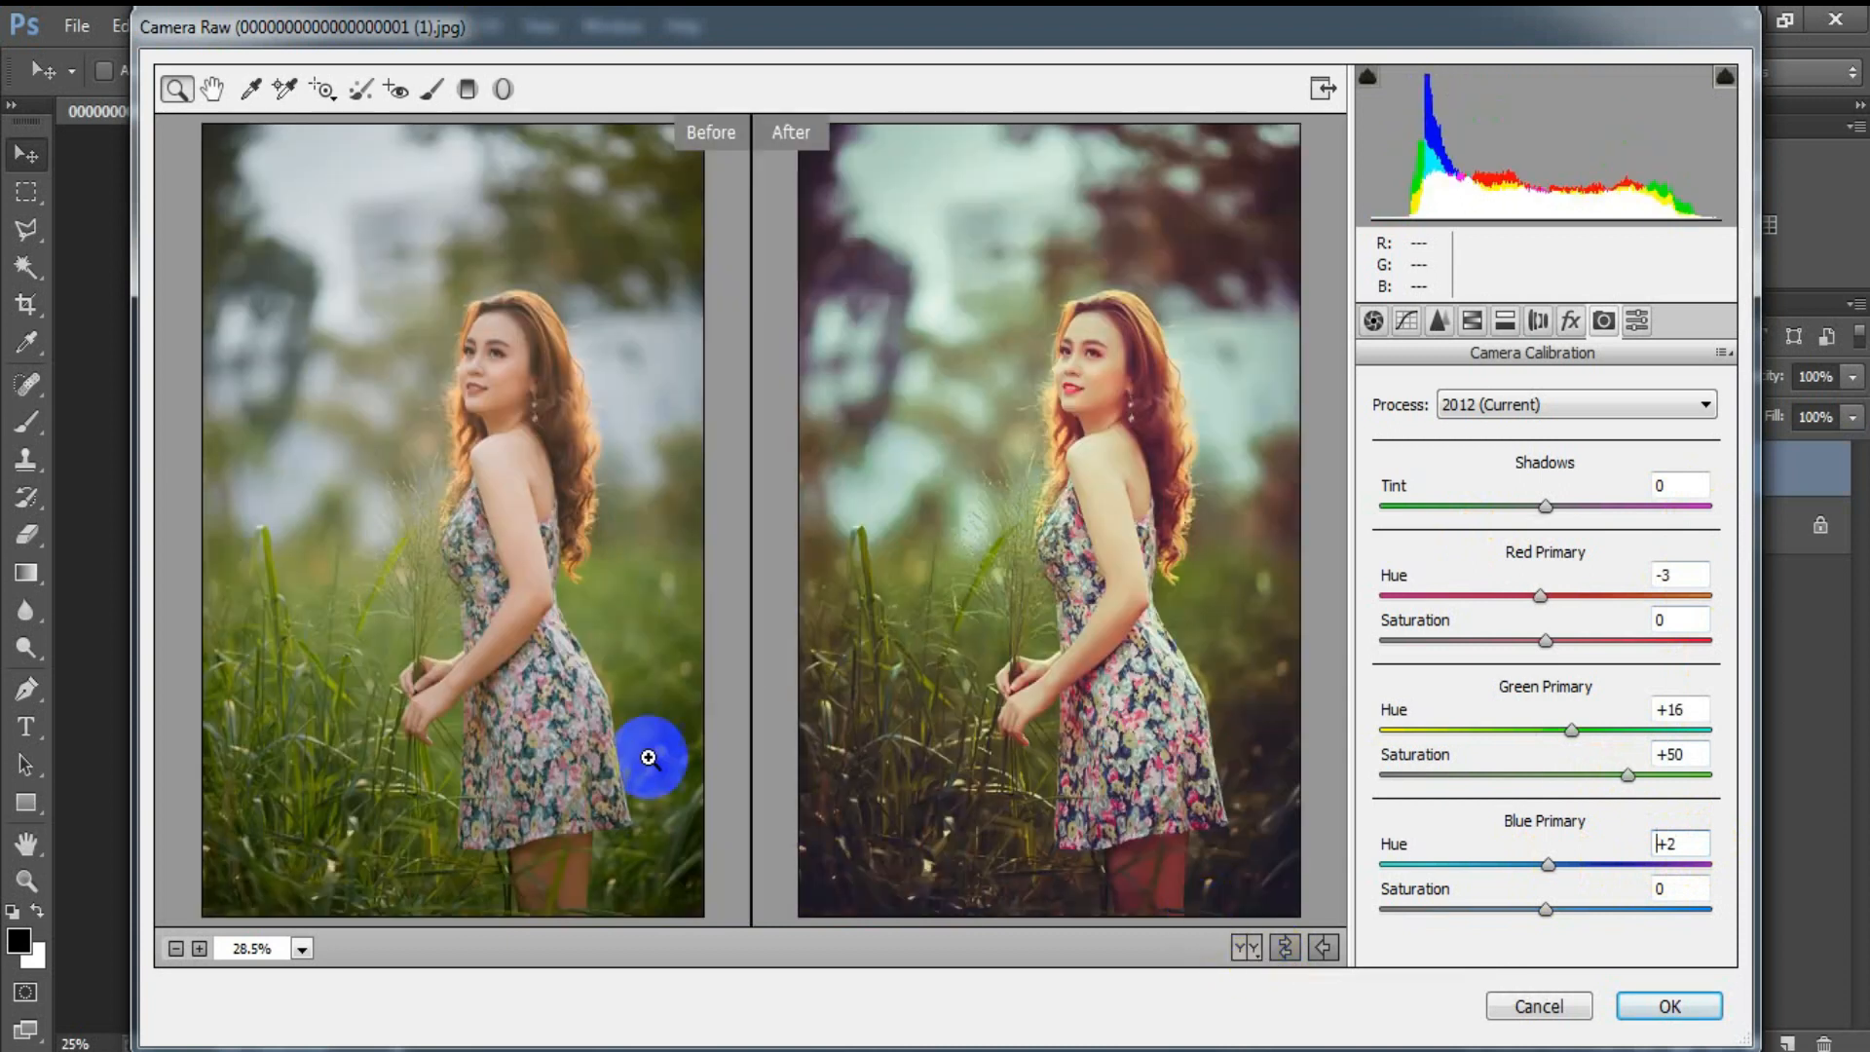
pyautogui.click(1655, 1008)
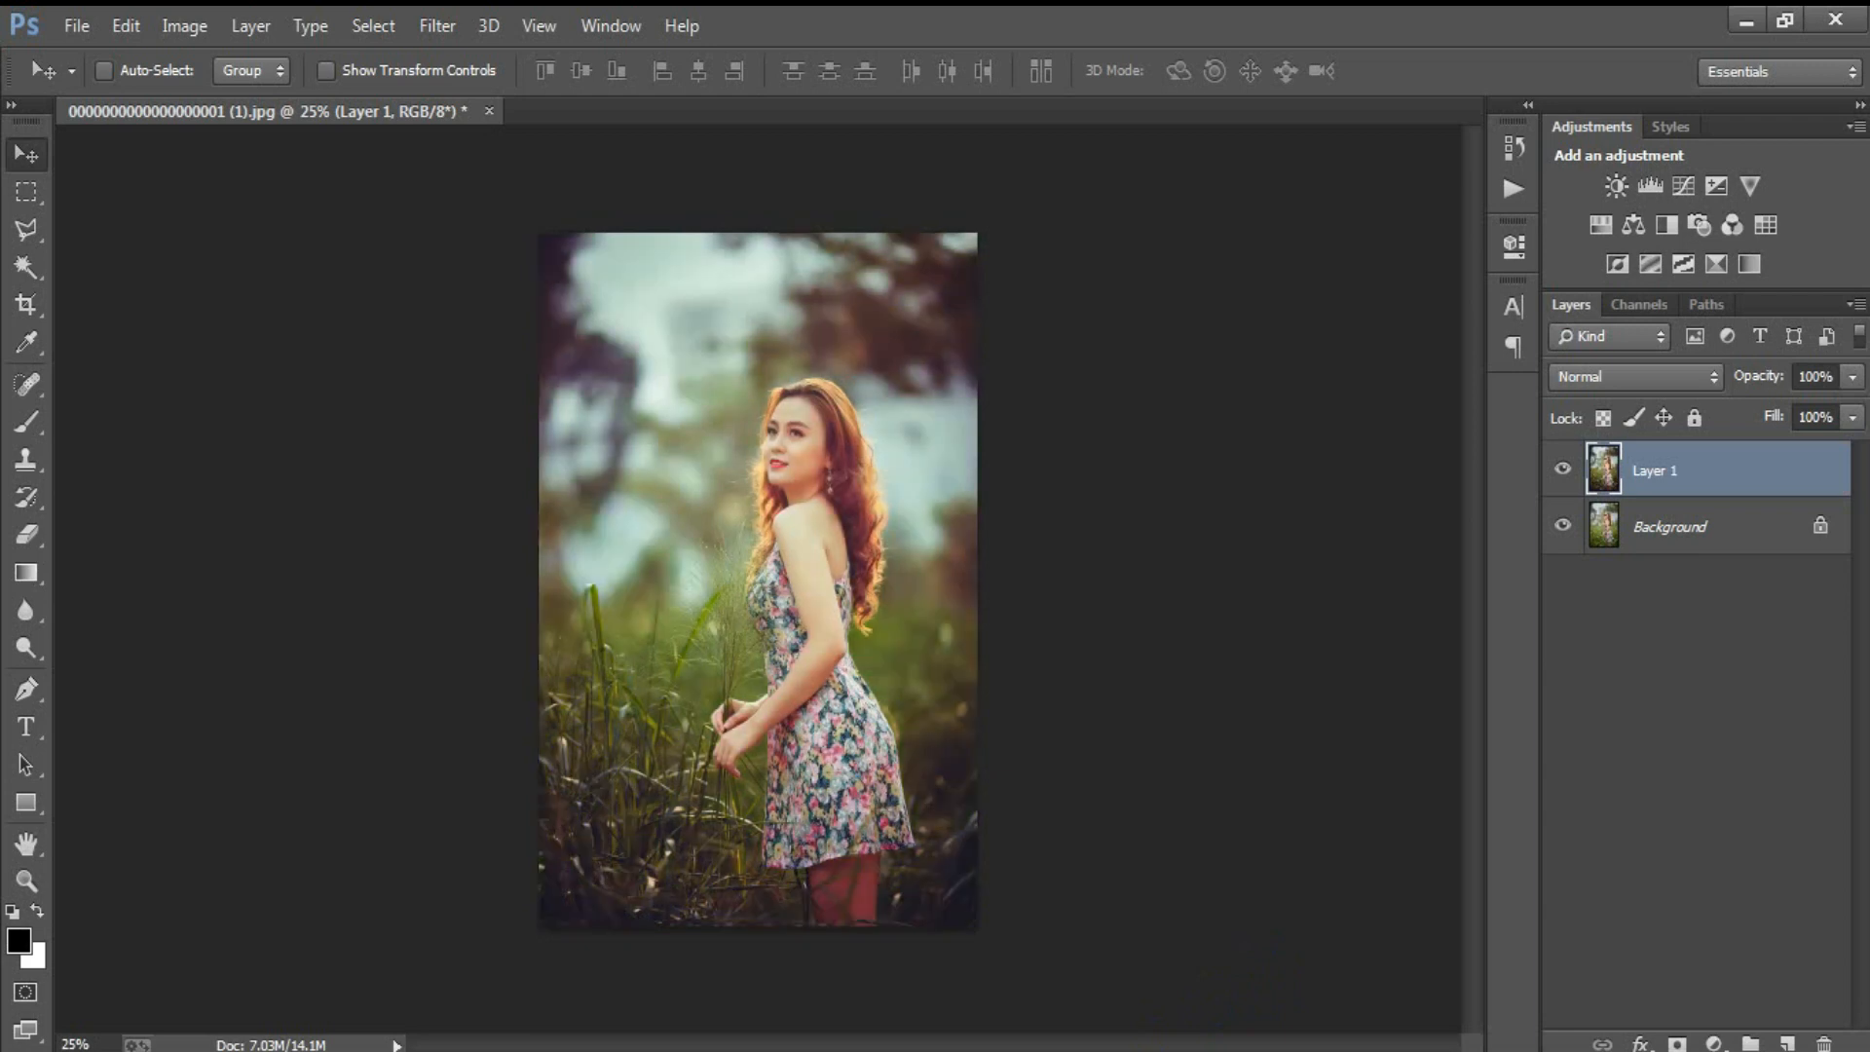
# Step: Toggle Layer 1's visibility in each of the three open portraits to compare the graded and original versions
pyautogui.click(1562, 470)
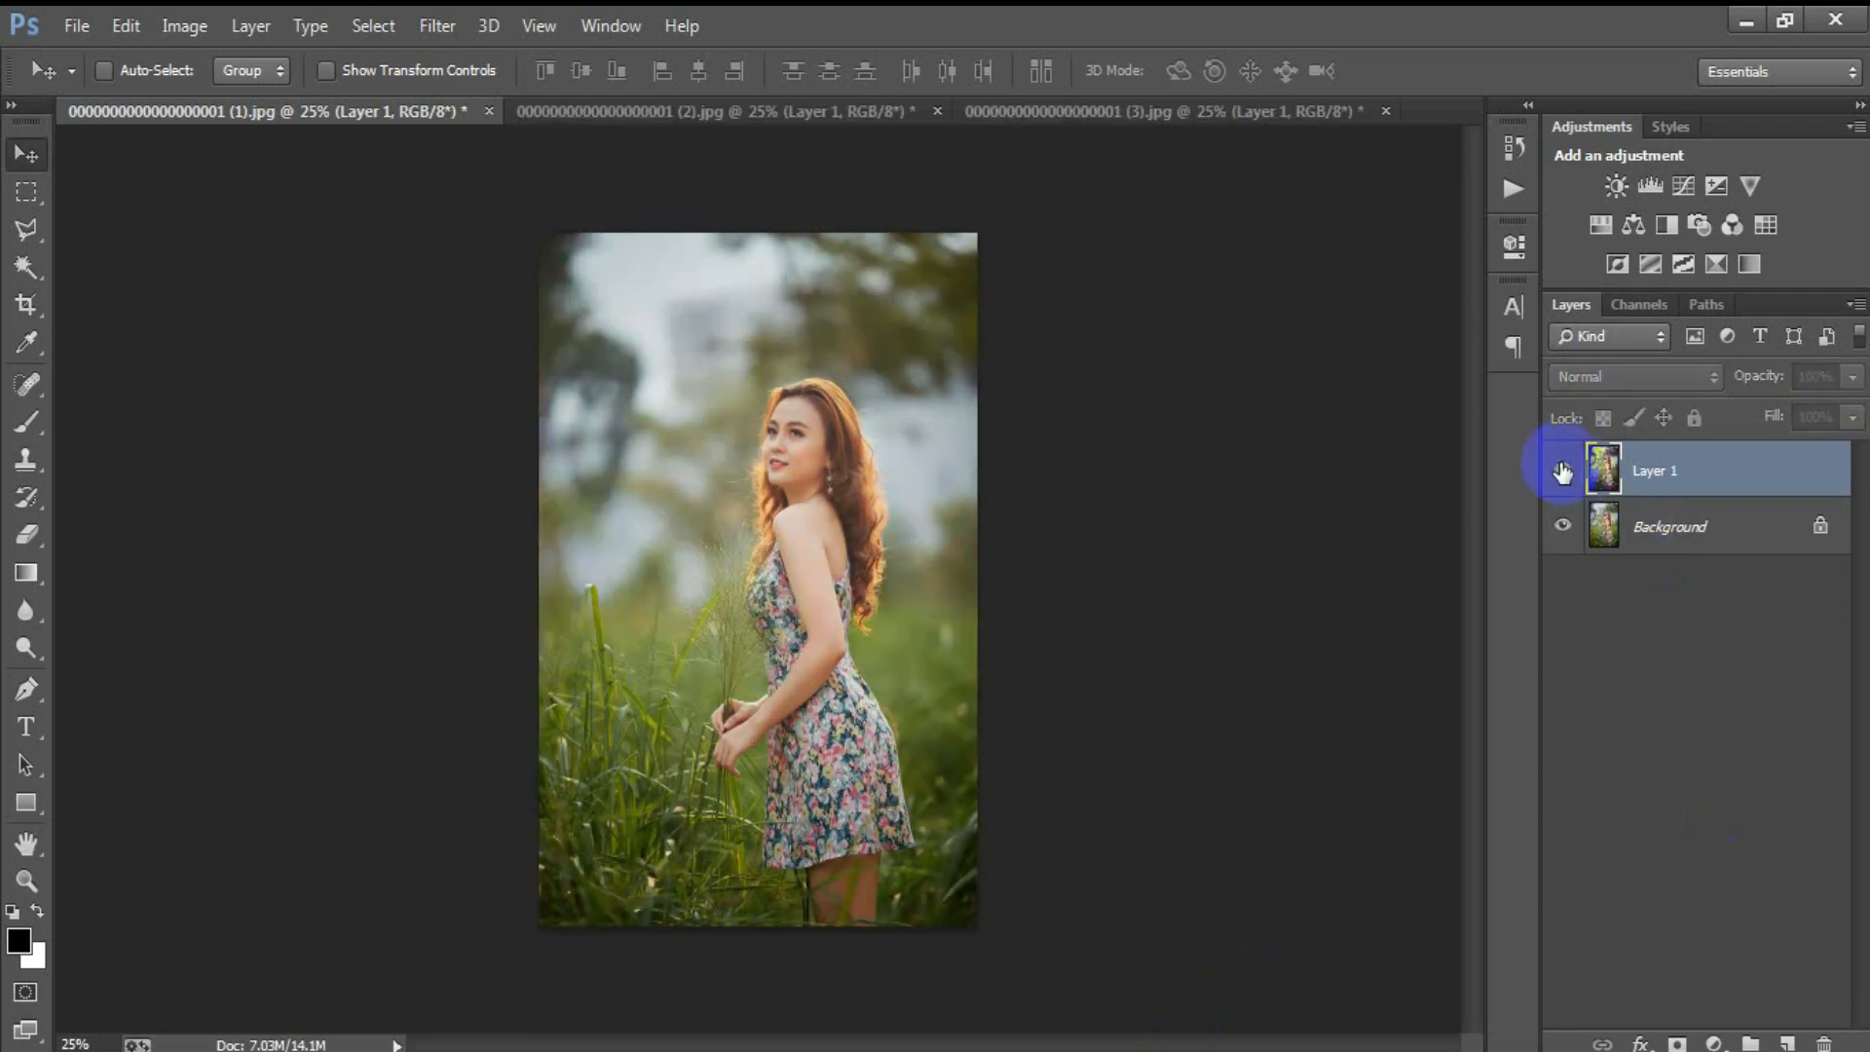
pyautogui.click(1561, 470)
pyautogui.click(745, 107)
pyautogui.click(1560, 471)
pyautogui.click(1560, 470)
pyautogui.click(1183, 113)
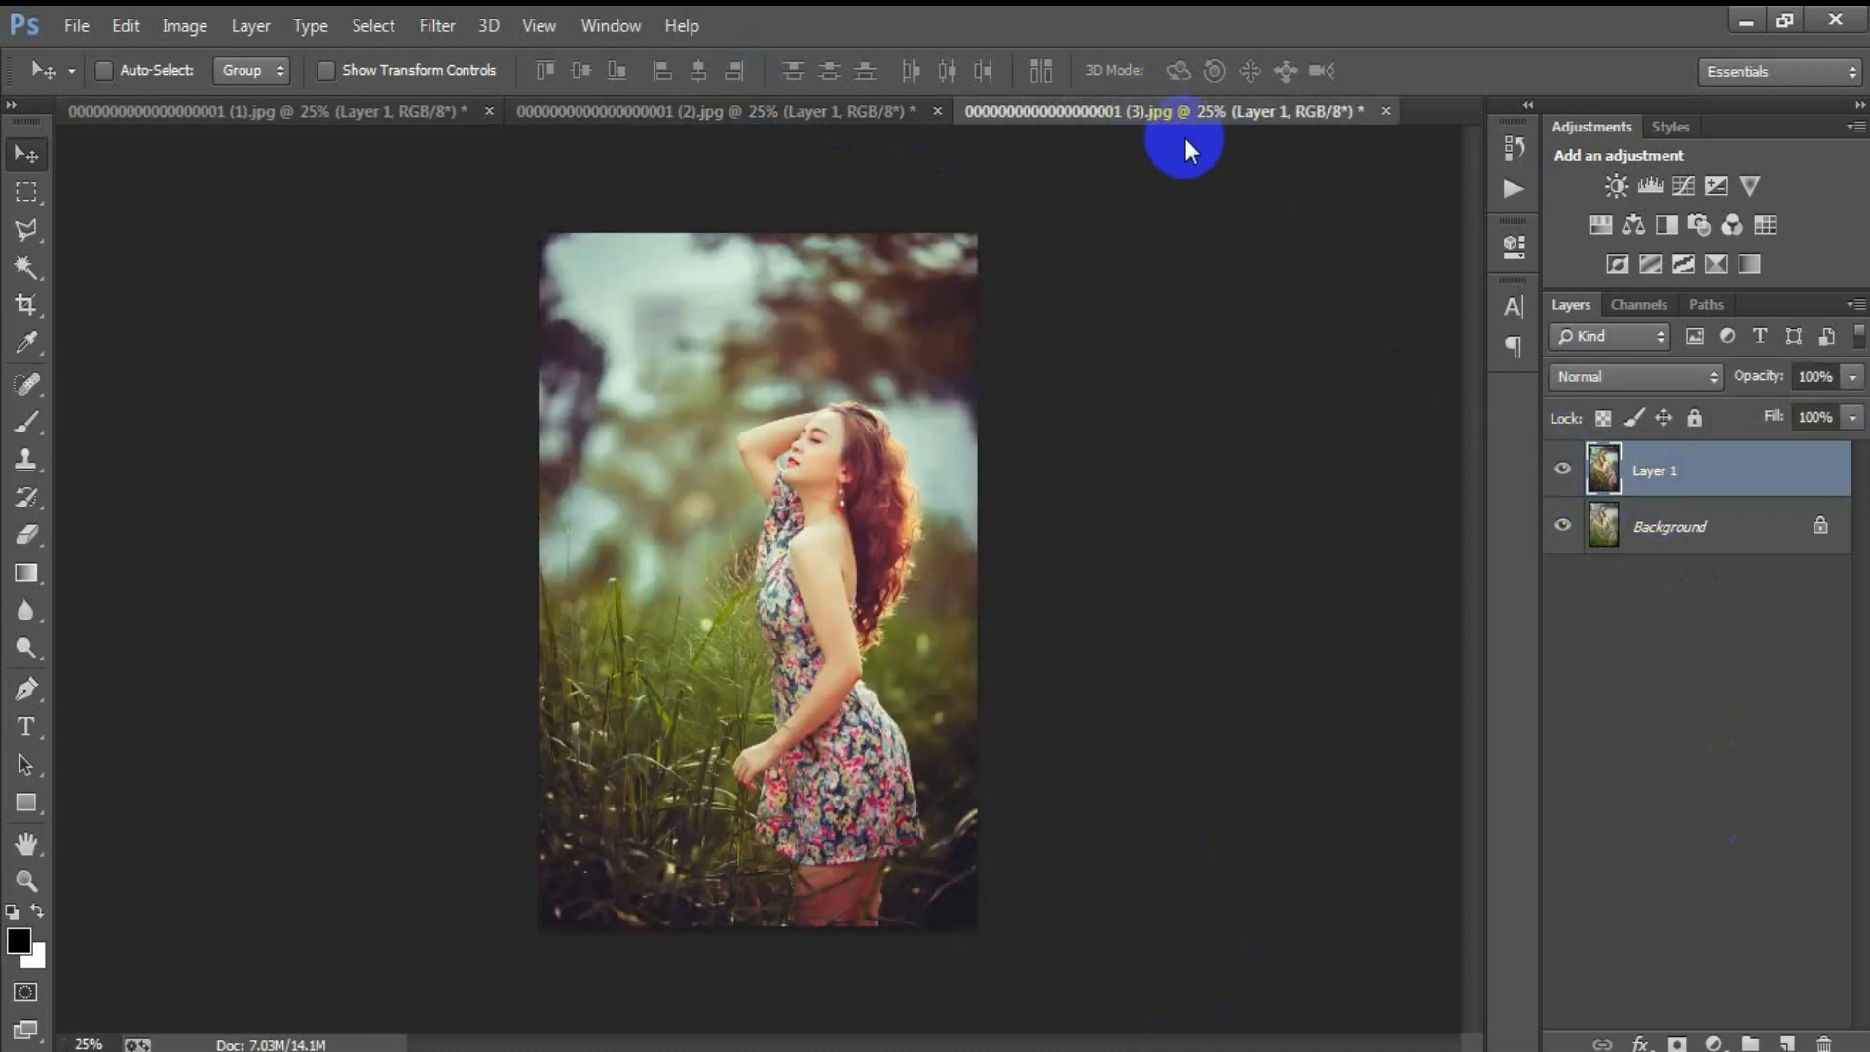
pyautogui.click(1563, 472)
pyautogui.click(1562, 473)
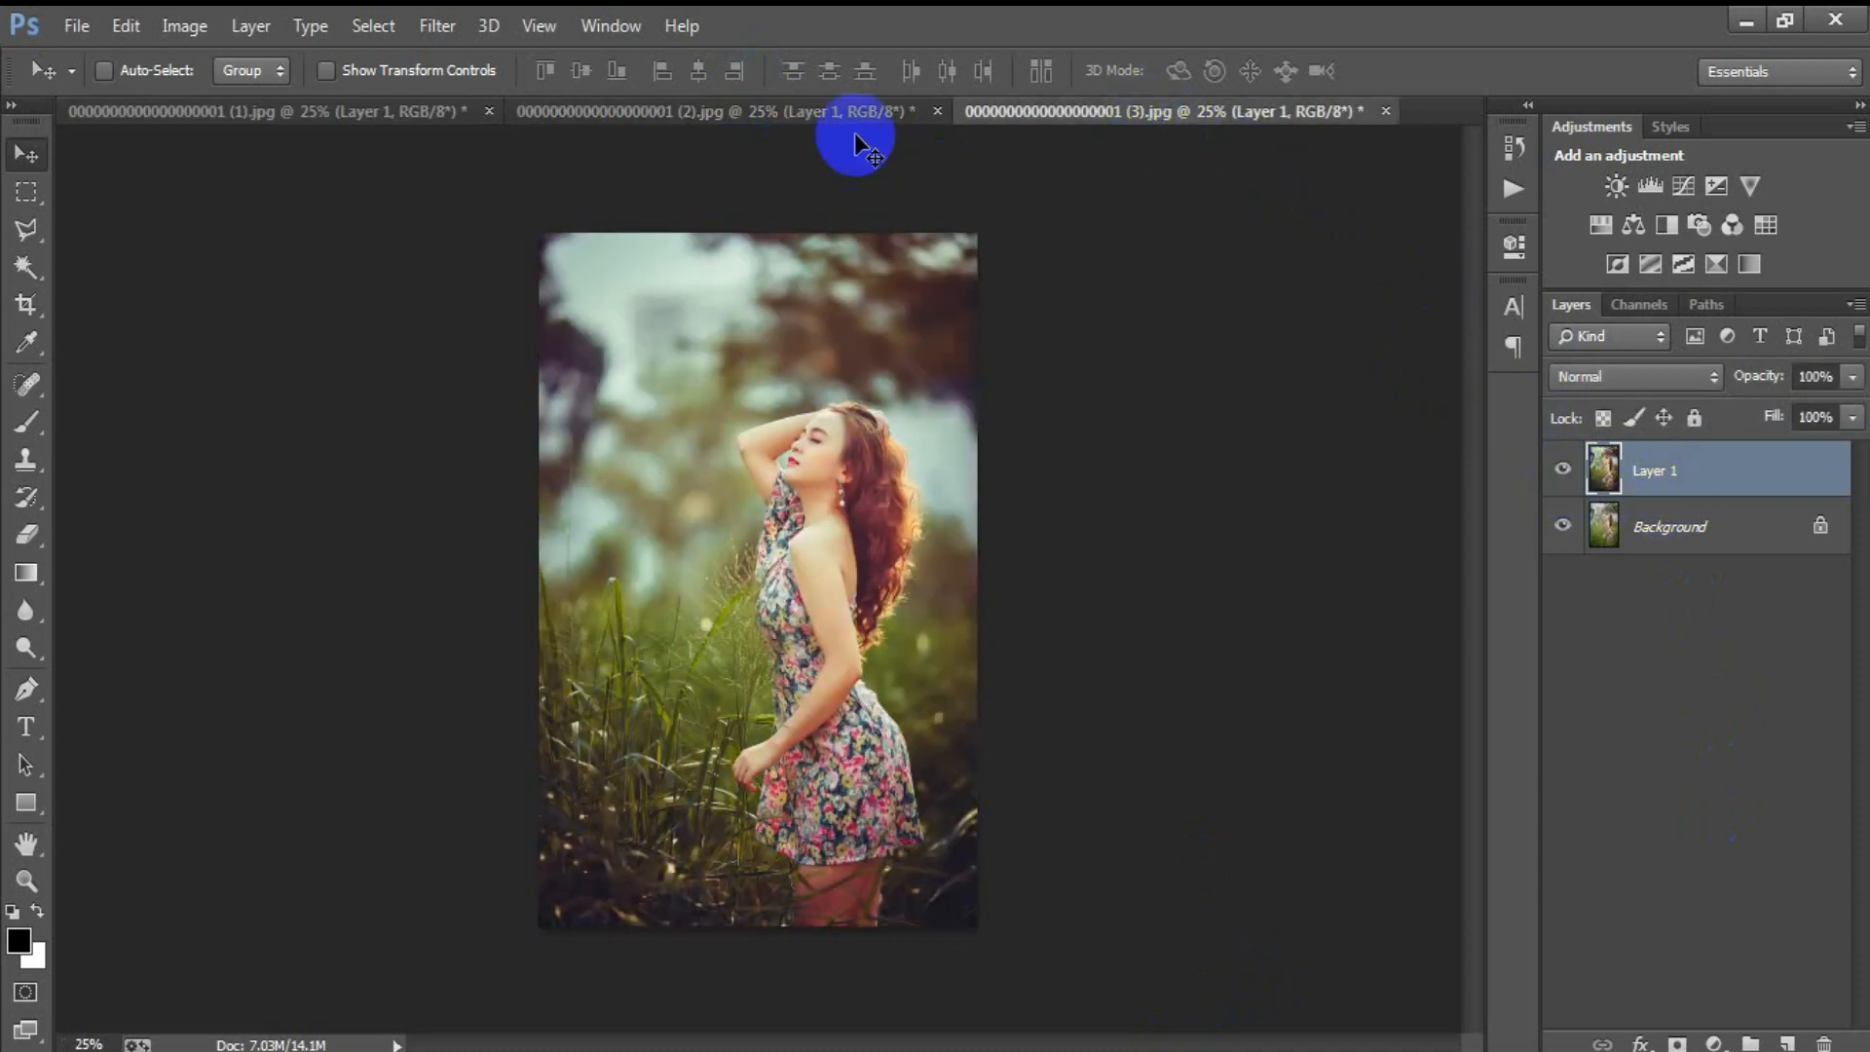
pyautogui.click(793, 112)
pyautogui.click(1562, 472)
pyautogui.click(1563, 472)
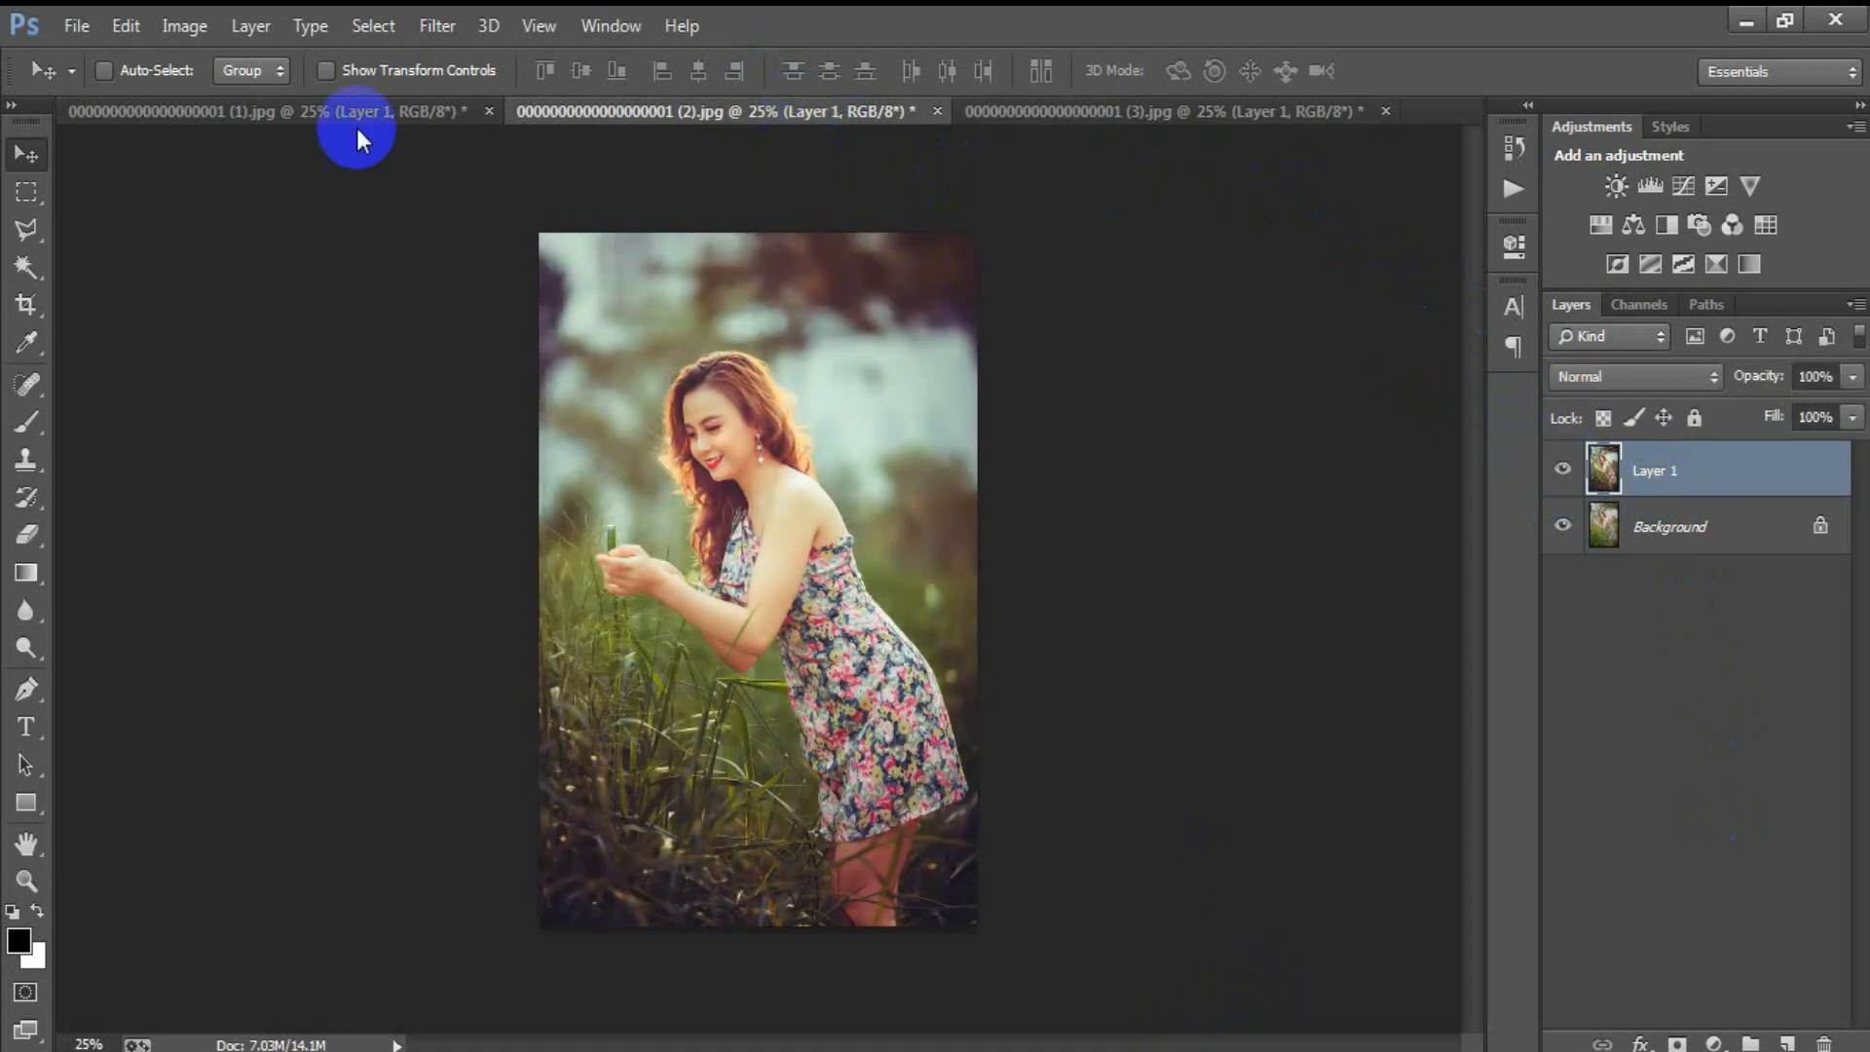
# Step: Return to portrait (1) and compare its grading with the original, both enlarged and at 25%, leaving Layer 1 visible
pyautogui.click(297, 112)
pyautogui.hotkey('ctrl', '+')
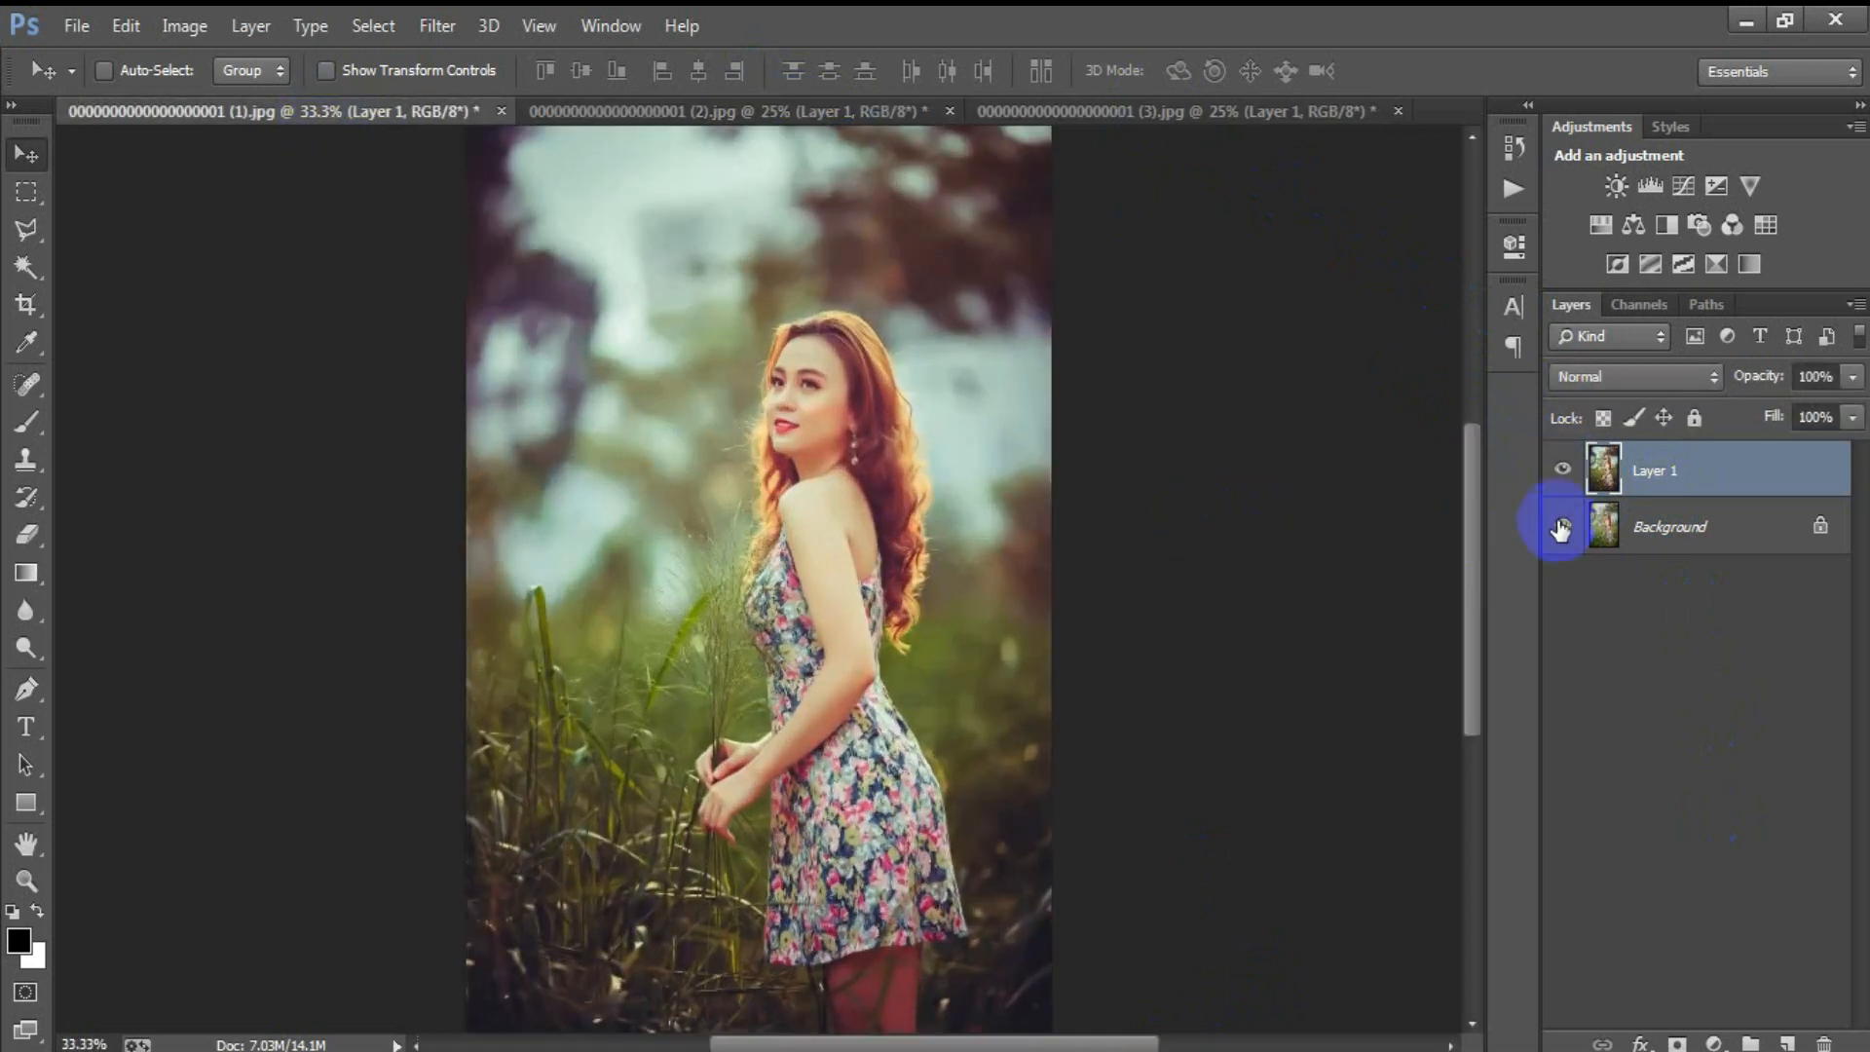
pyautogui.click(1563, 472)
pyautogui.click(1563, 472)
pyautogui.click(1563, 472)
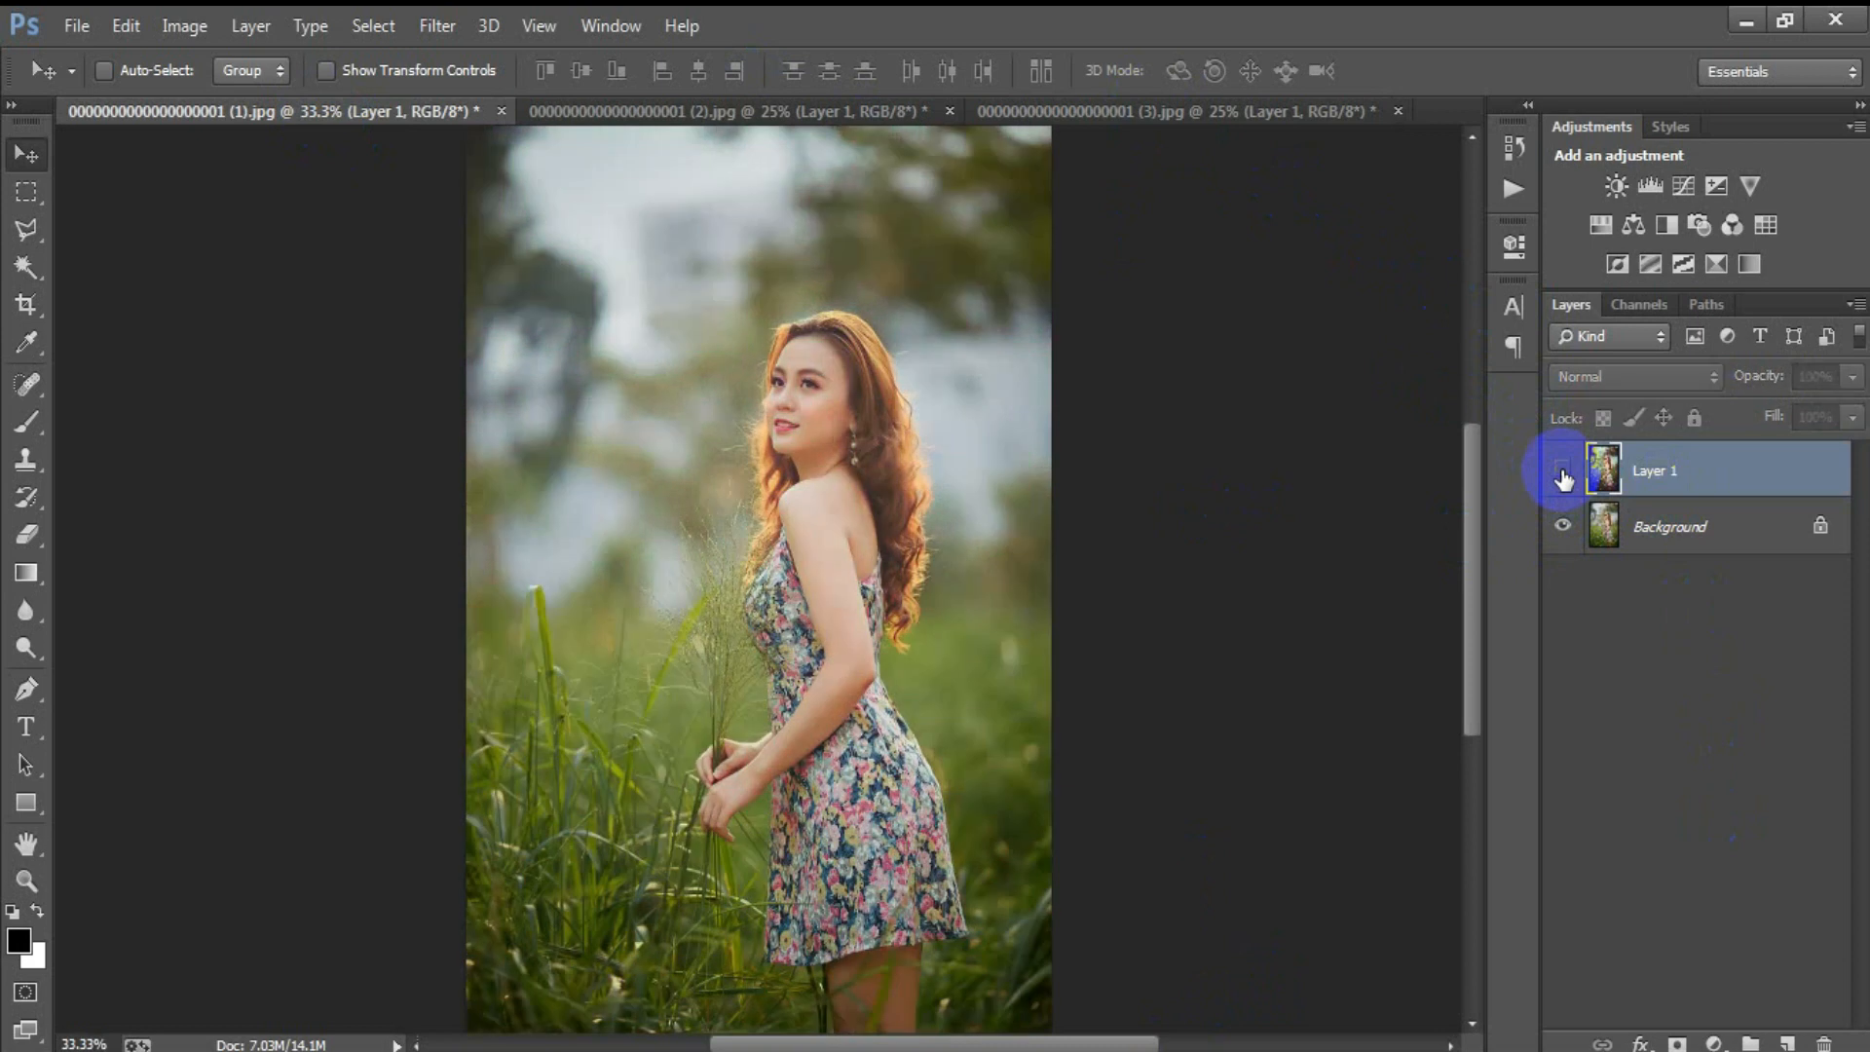
pyautogui.click(1563, 473)
pyautogui.hotkey('ctrl', '-')
pyautogui.click(1563, 472)
pyautogui.click(1562, 472)
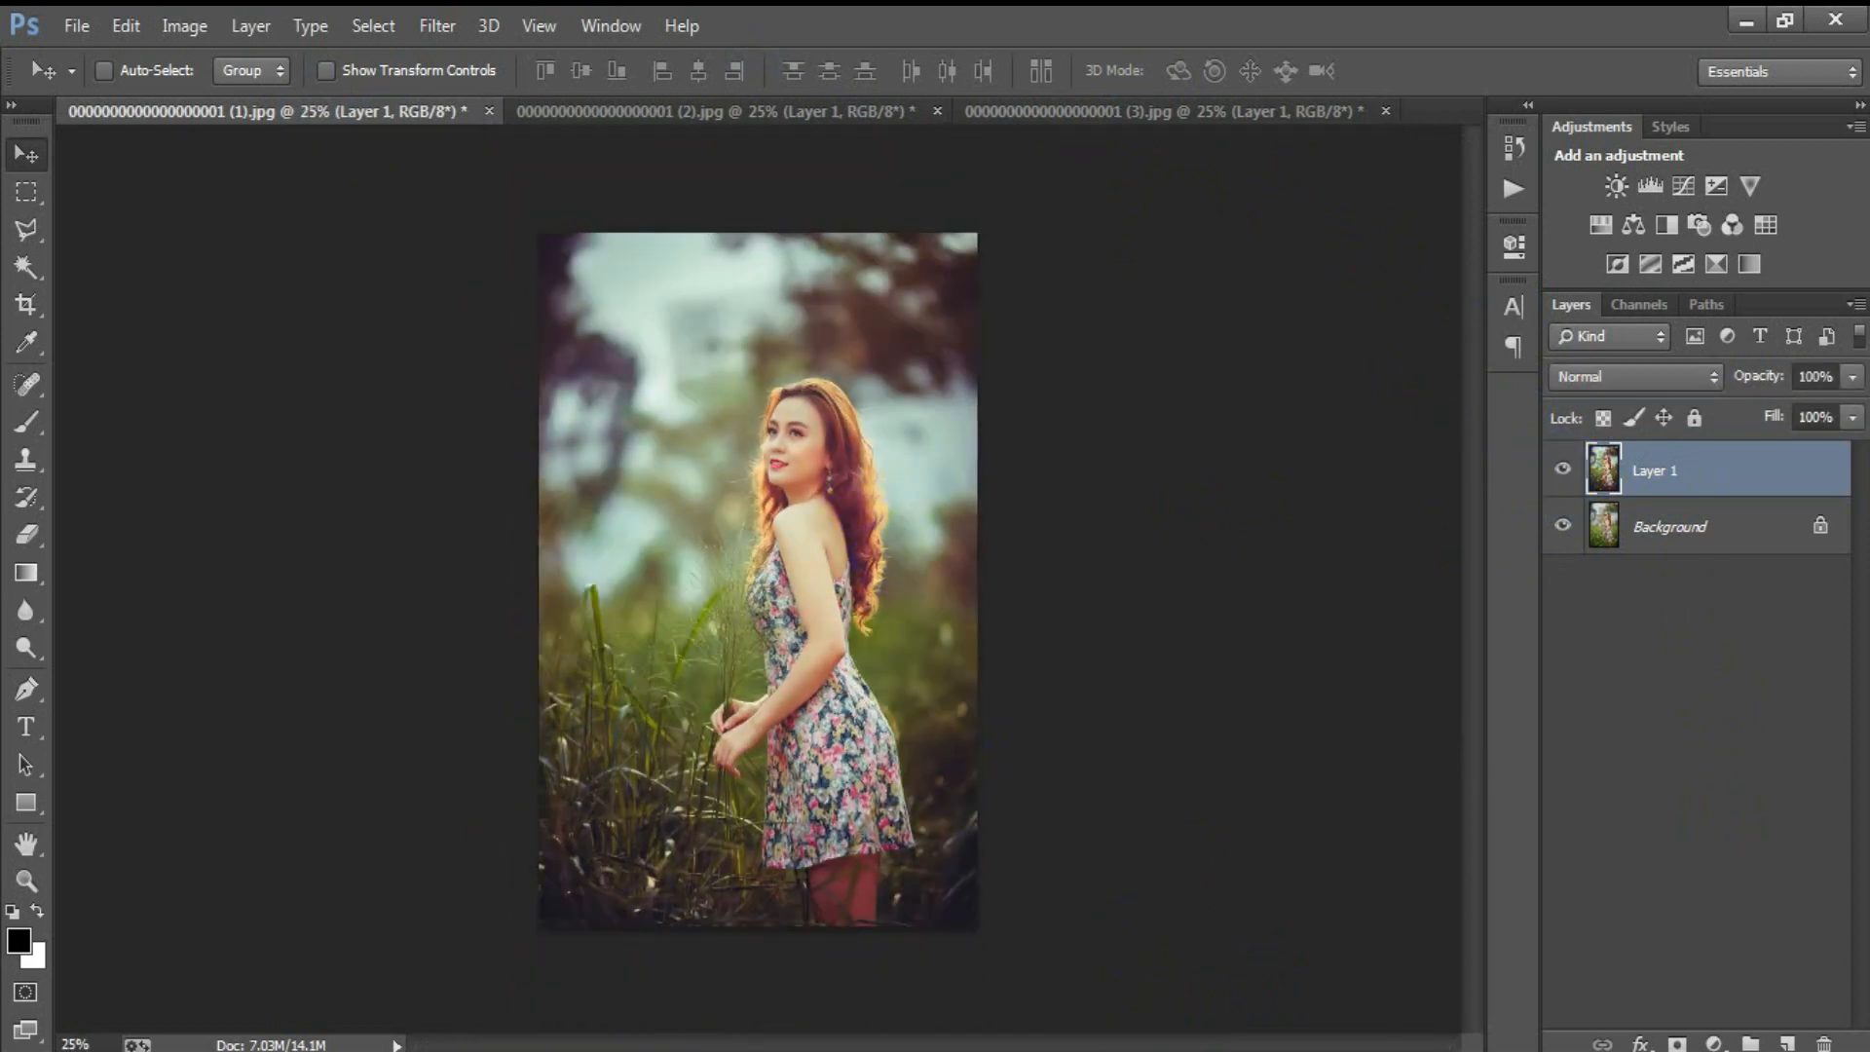